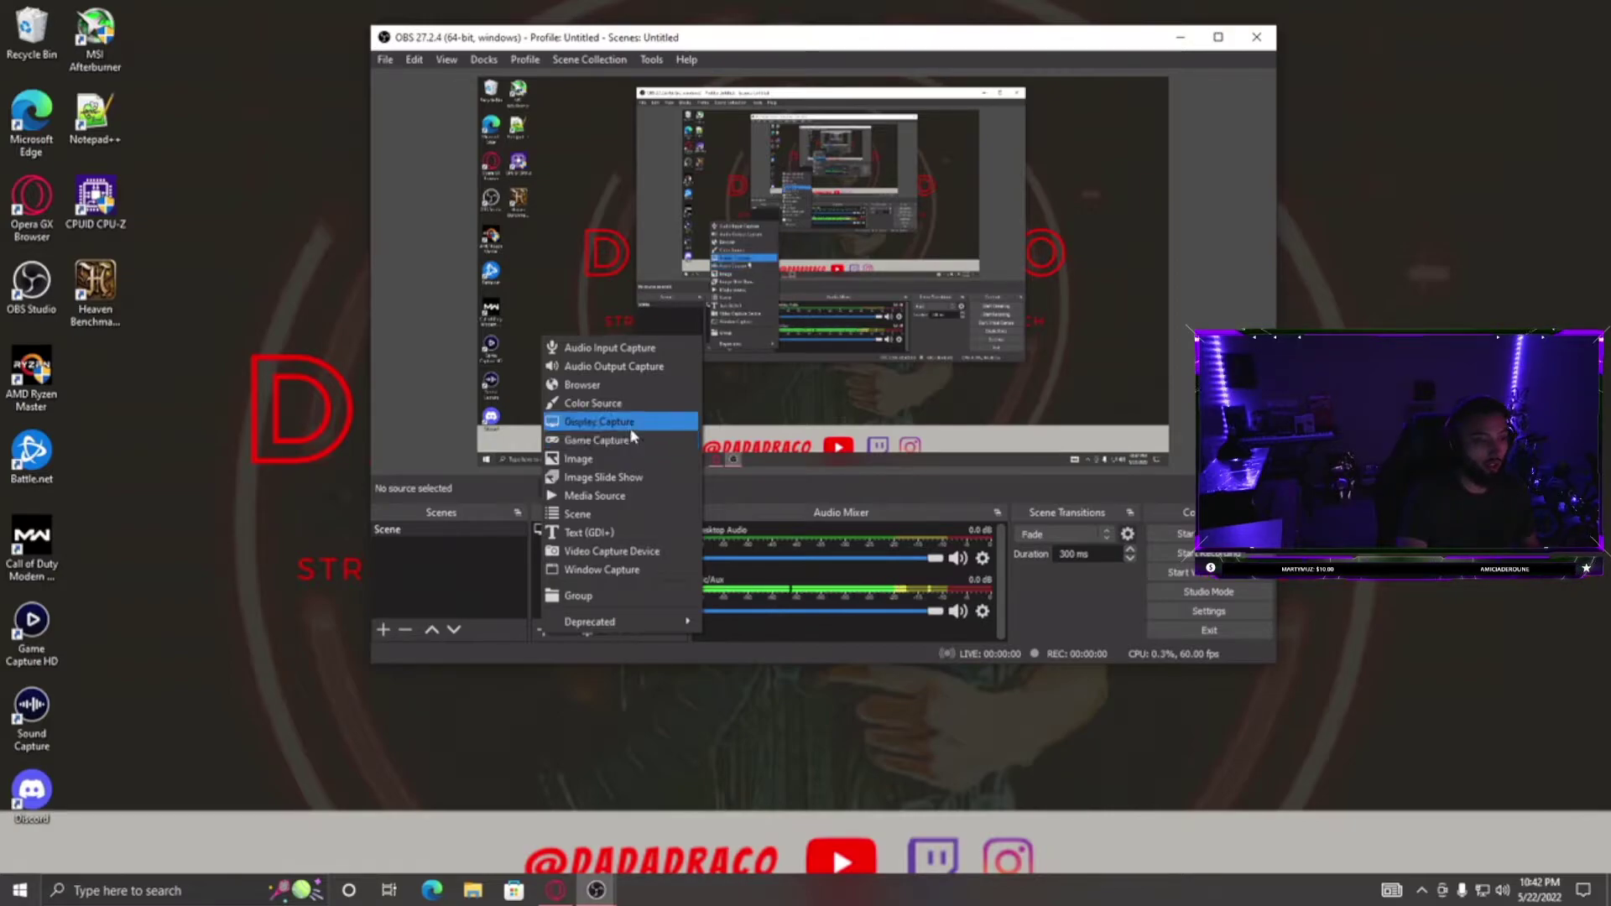
- Add a new display capture source named Display Capture 2 for the 1920x1080 primary monitor
{"action": "left_click", "coordinate": [629, 422]}
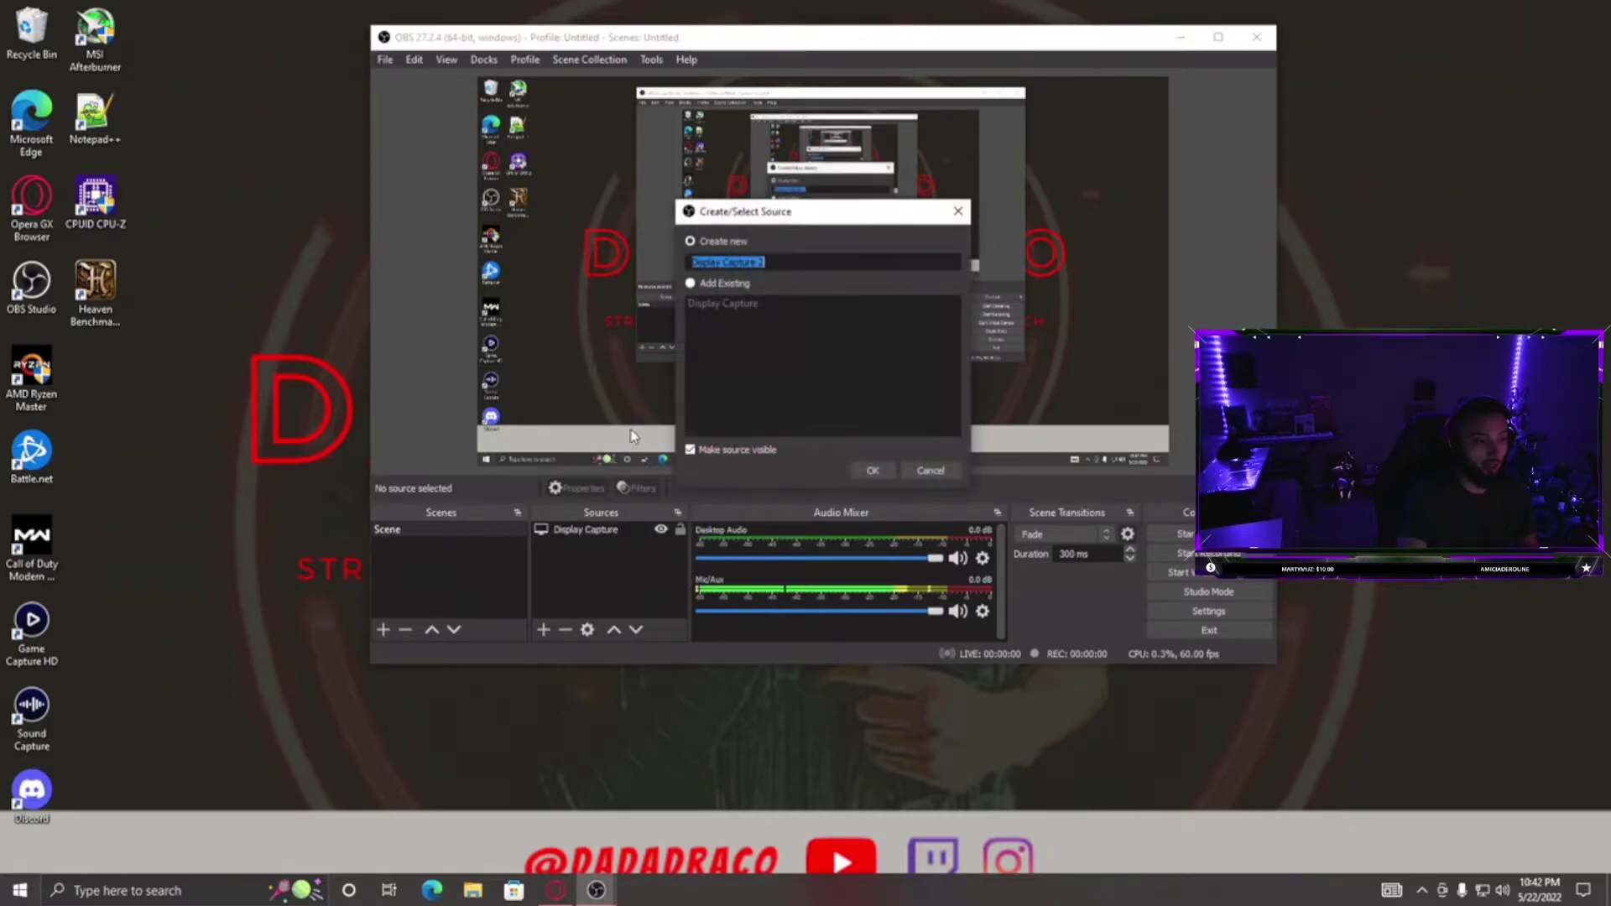
{"action": "left_click", "coordinate": [872, 469]}
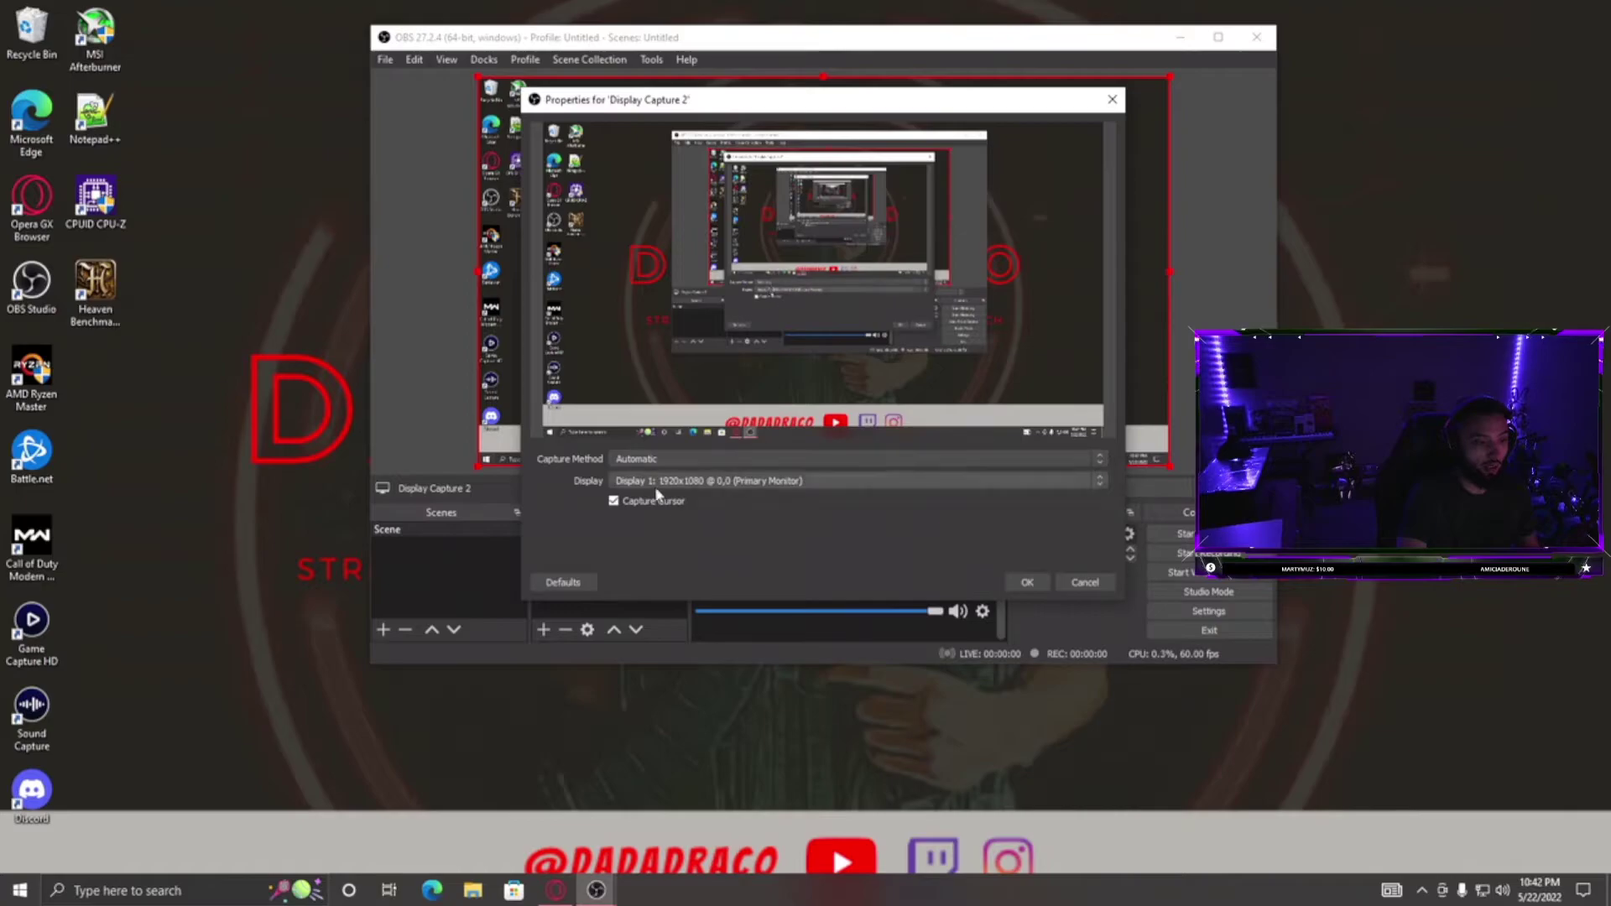
{"action": "left_click", "coordinate": [1040, 583]}
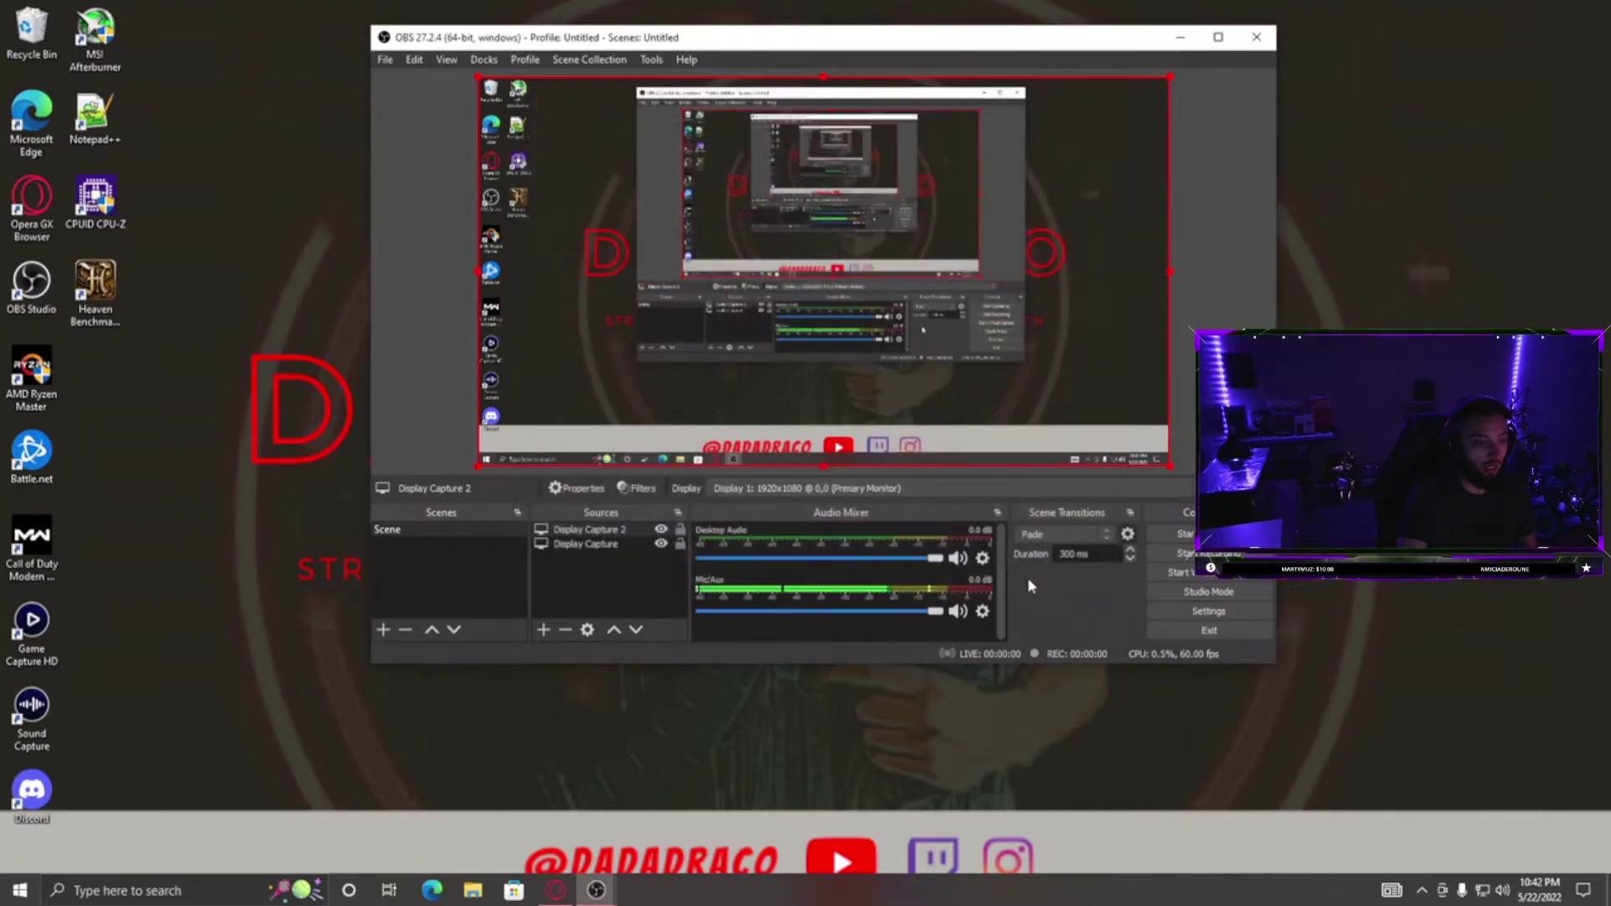
{"action": "left_click", "coordinate": [436, 354]}
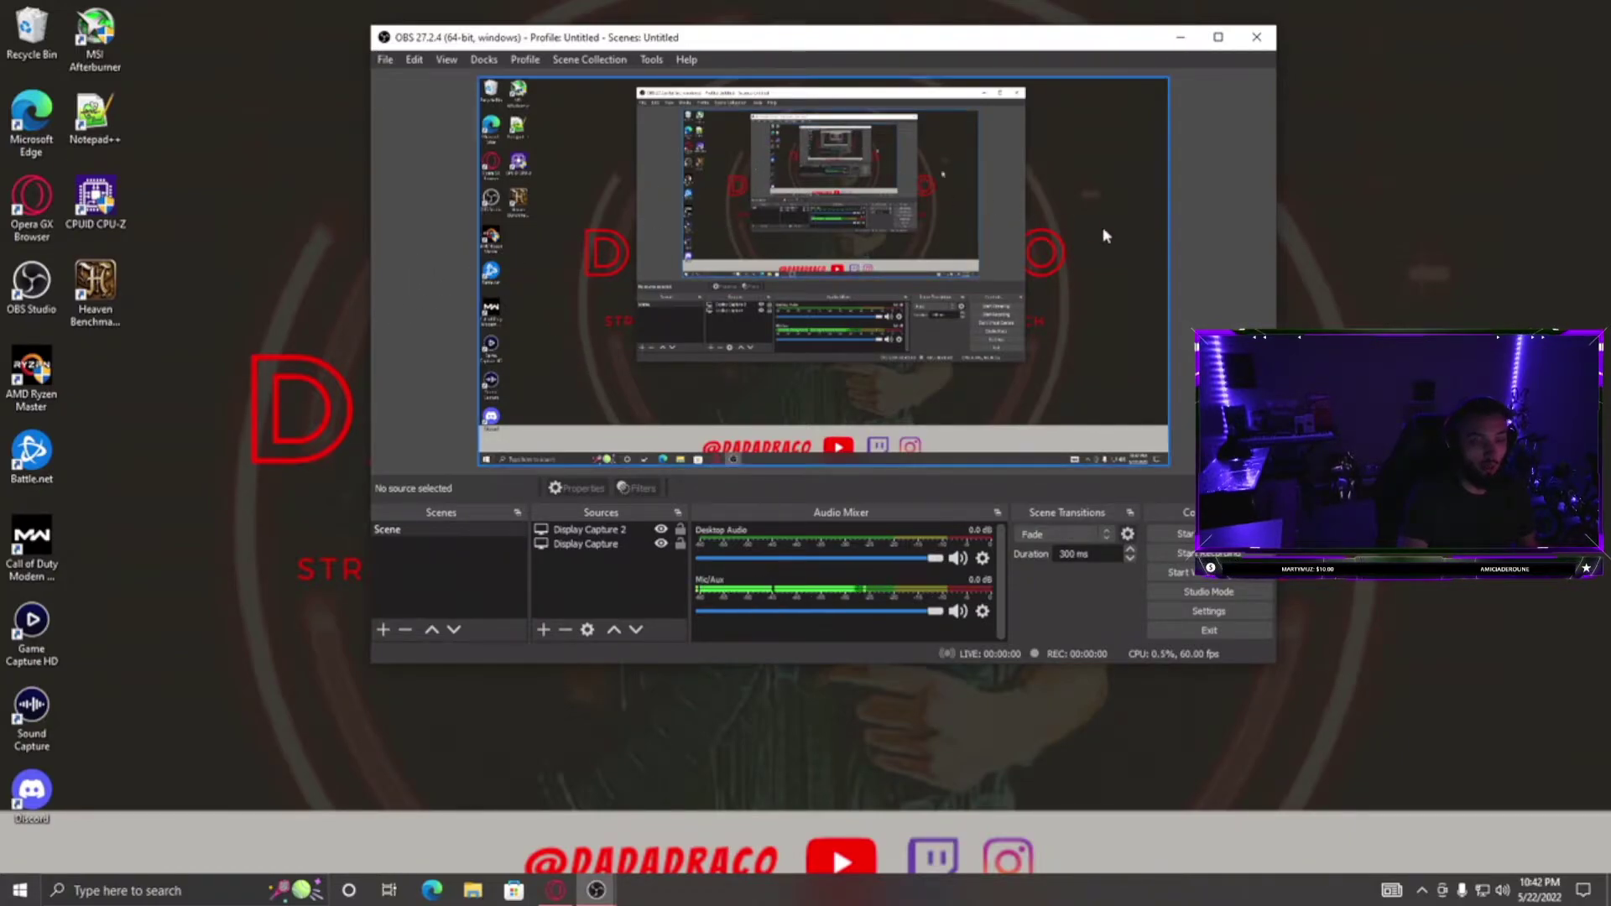
- Send the Display Capture 2 source to a fullscreen projector on the HD60 S display
{"action": "right_click", "coordinate": [575, 531]}
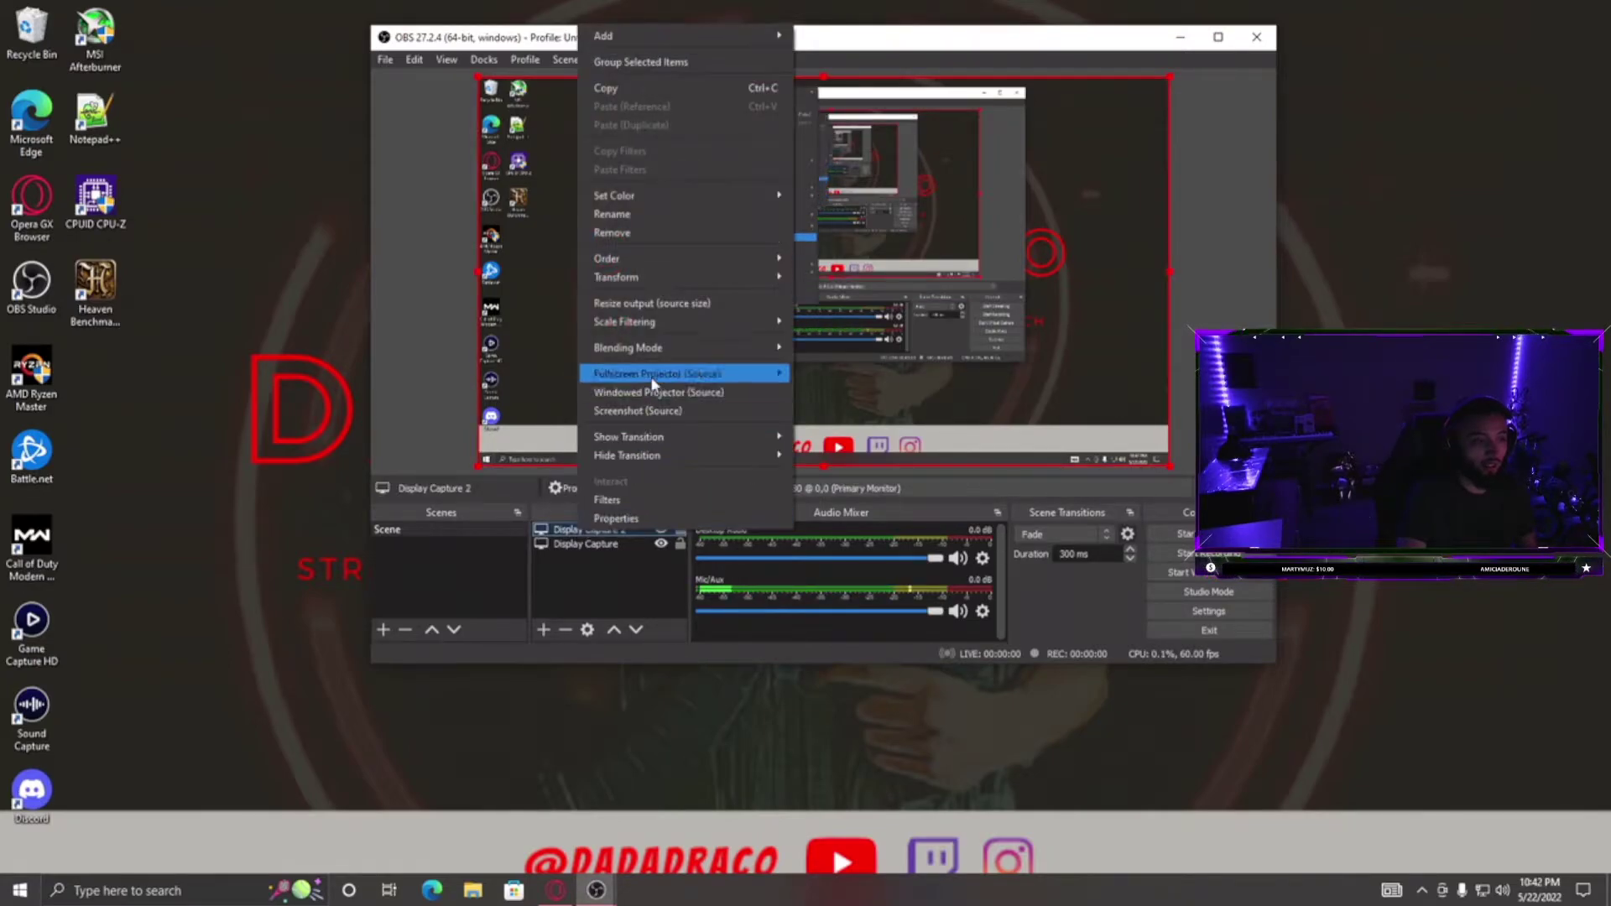
{"action": "mouse_move", "coordinate": [659, 375]}
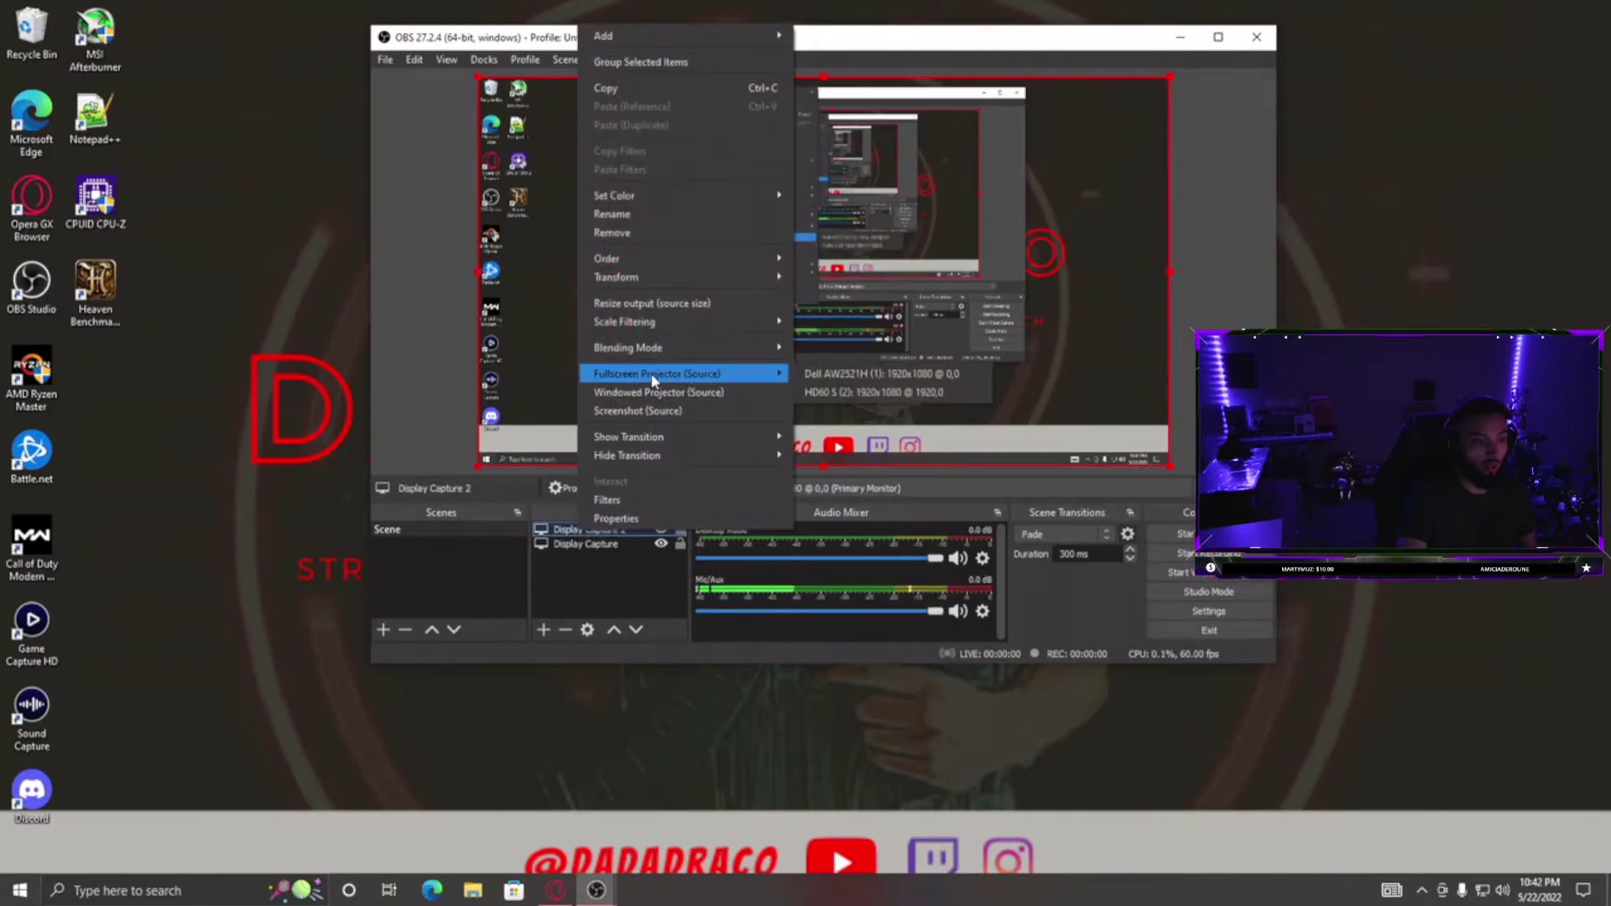
{"action": "left_click", "coordinate": [841, 392]}
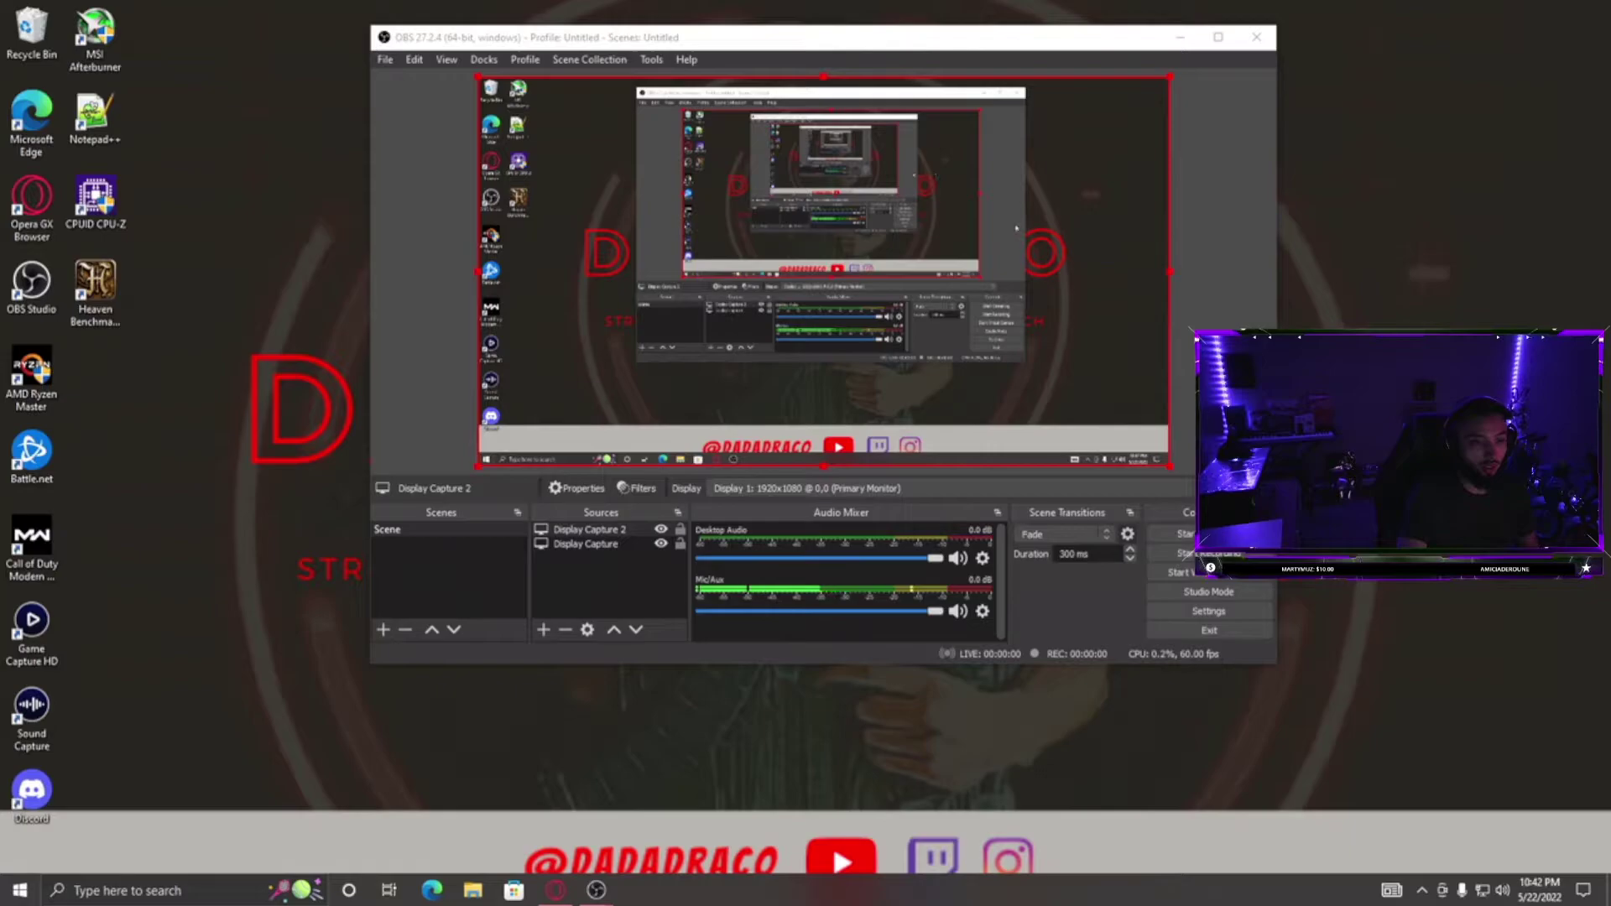
{"action": "left_click", "coordinate": [1241, 353]}
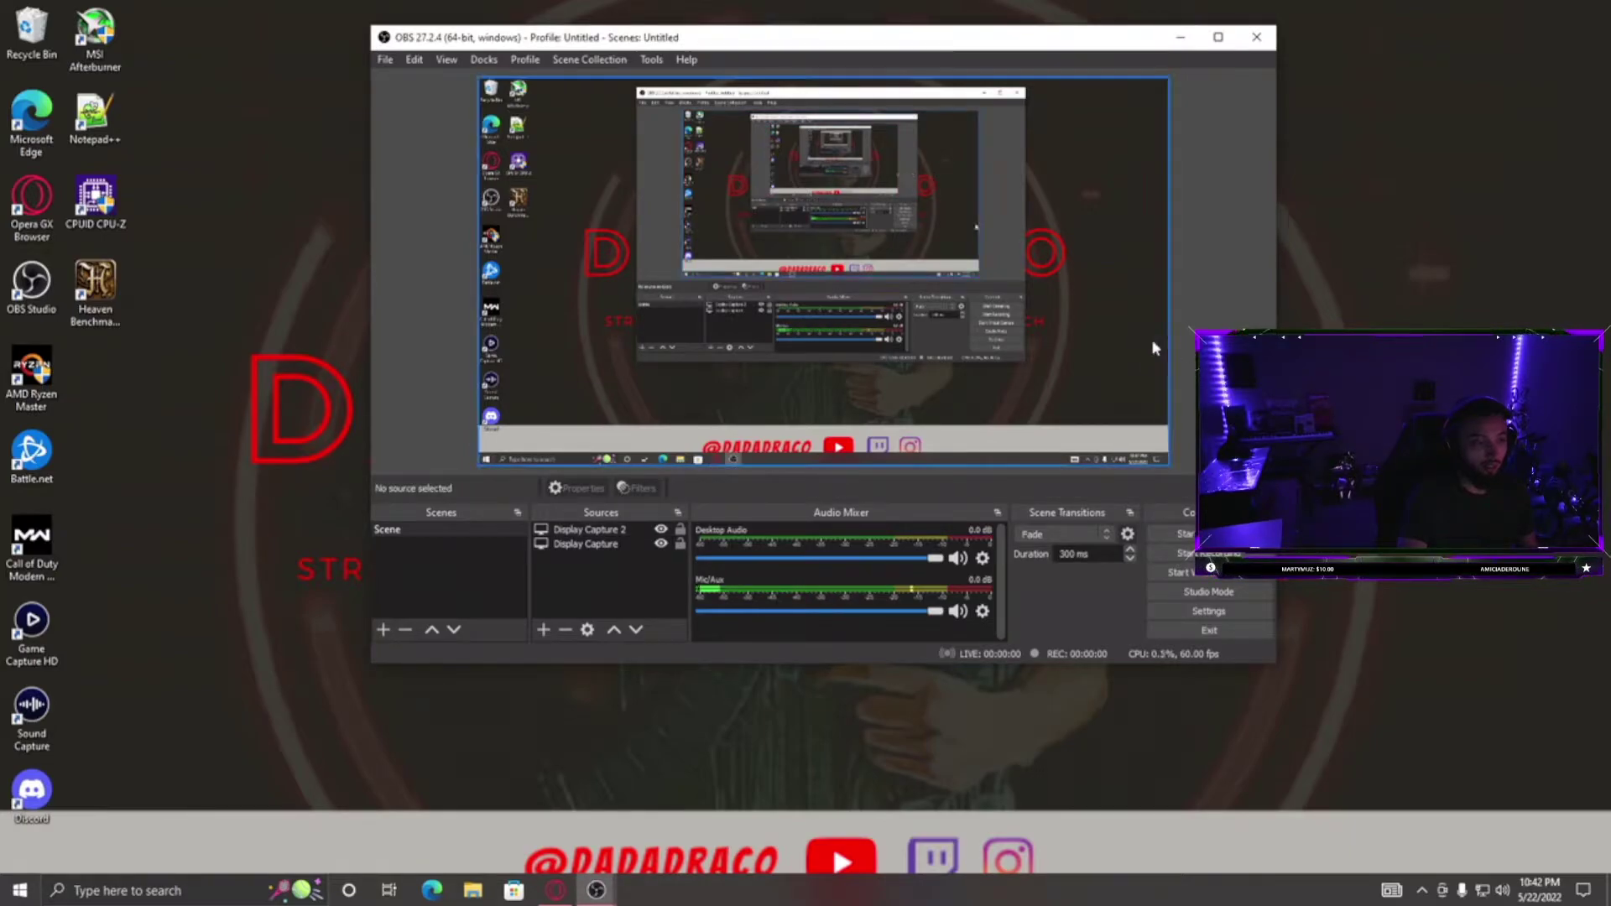
- Remove the Display Capture 2 source from the scene and minimize OBS
{"action": "right_click", "coordinate": [601, 533]}
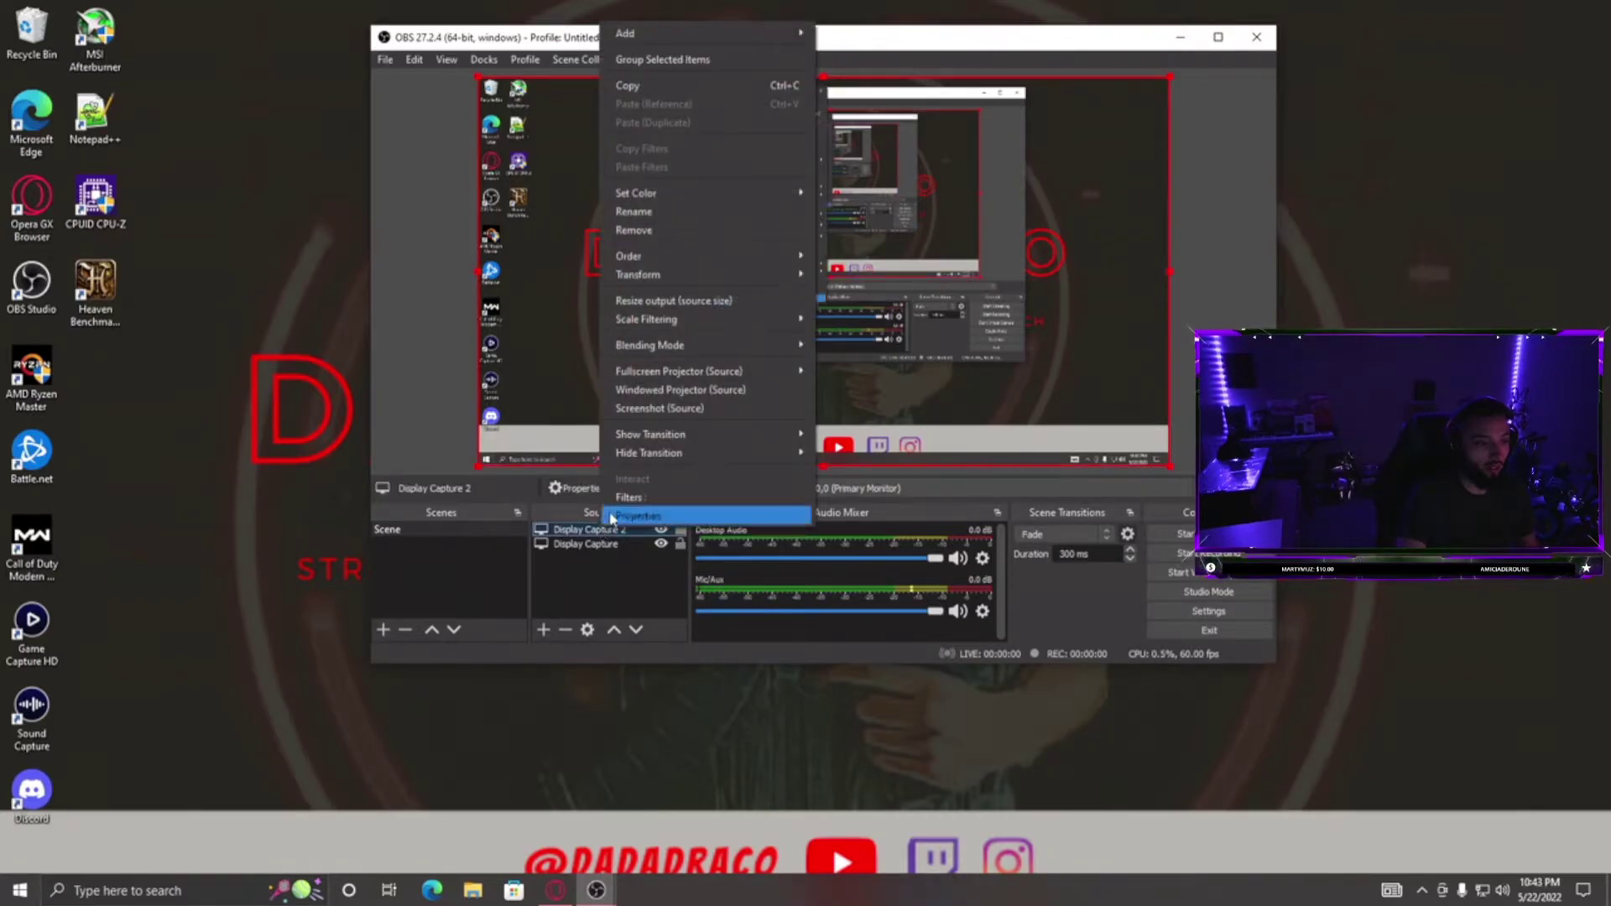
{"action": "left_click", "coordinate": [714, 230]}
{"action": "left_click", "coordinate": [888, 376]}
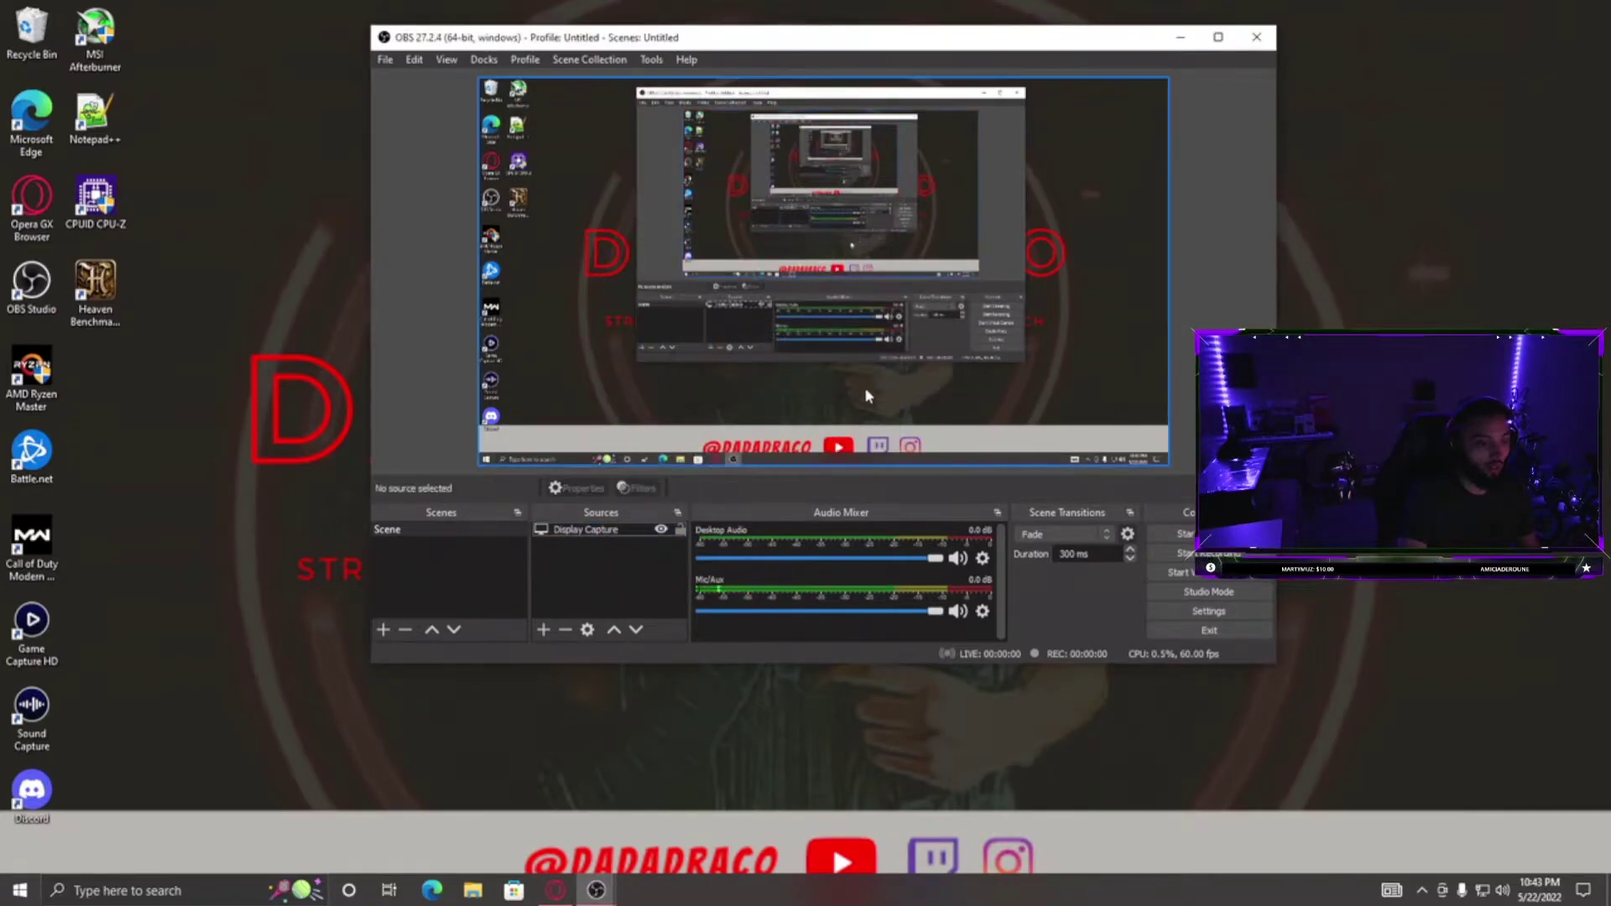
{"action": "left_click", "coordinate": [285, 436]}
{"action": "left_click", "coordinate": [1179, 37]}
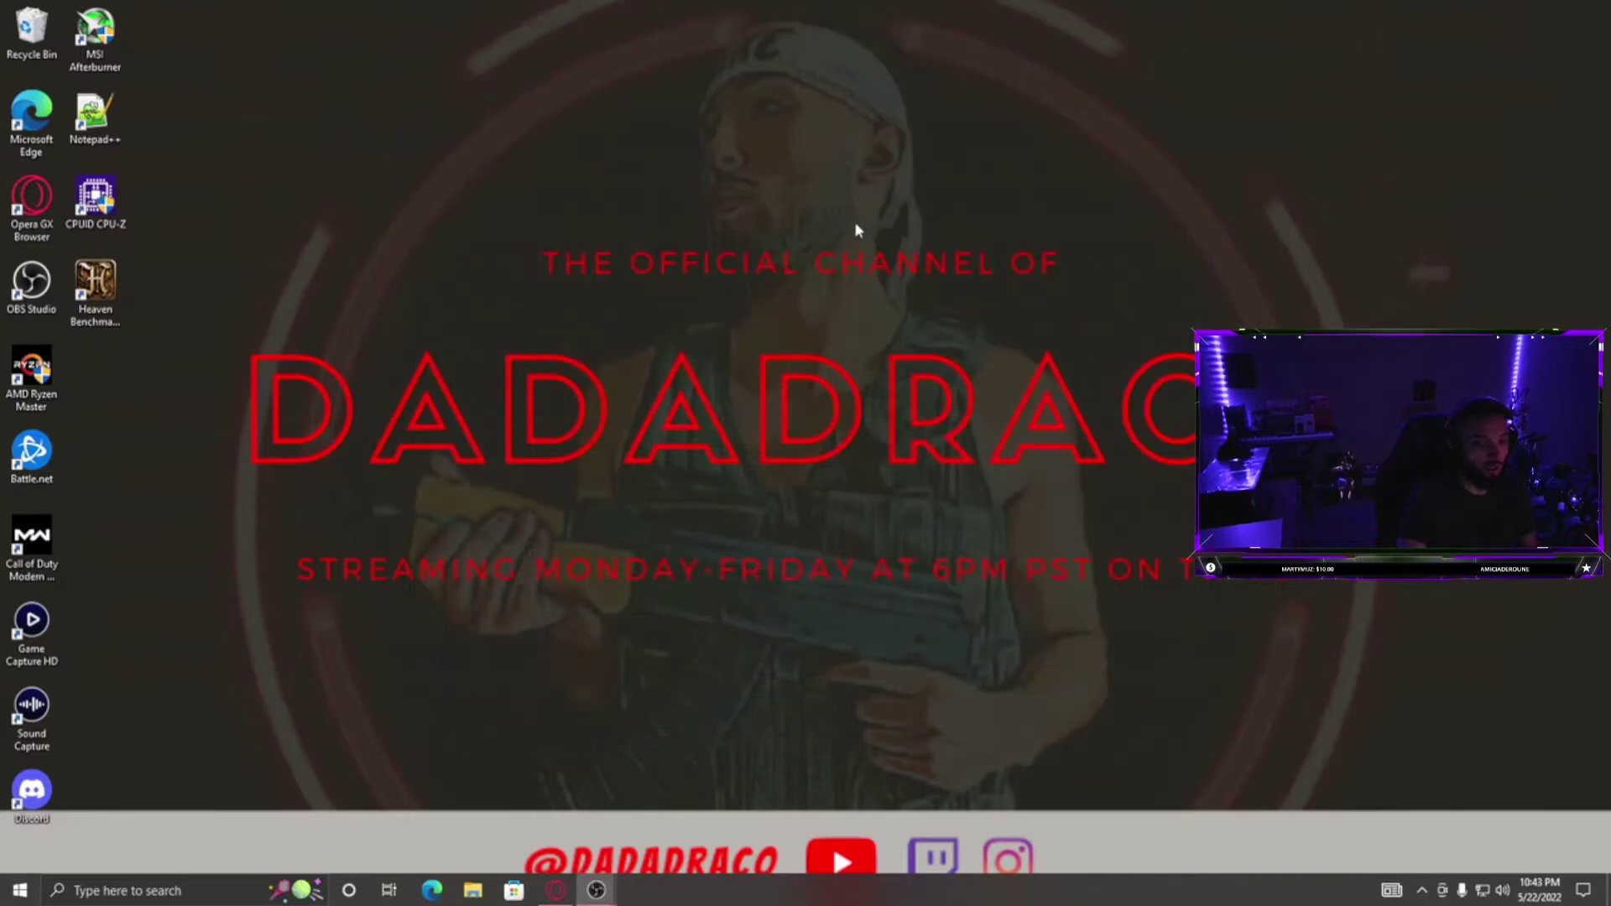
- Open the Windows display settings and set multiple displays to Extend these displays
{"action": "right_click", "coordinate": [712, 501]}
{"action": "left_click", "coordinate": [779, 669]}
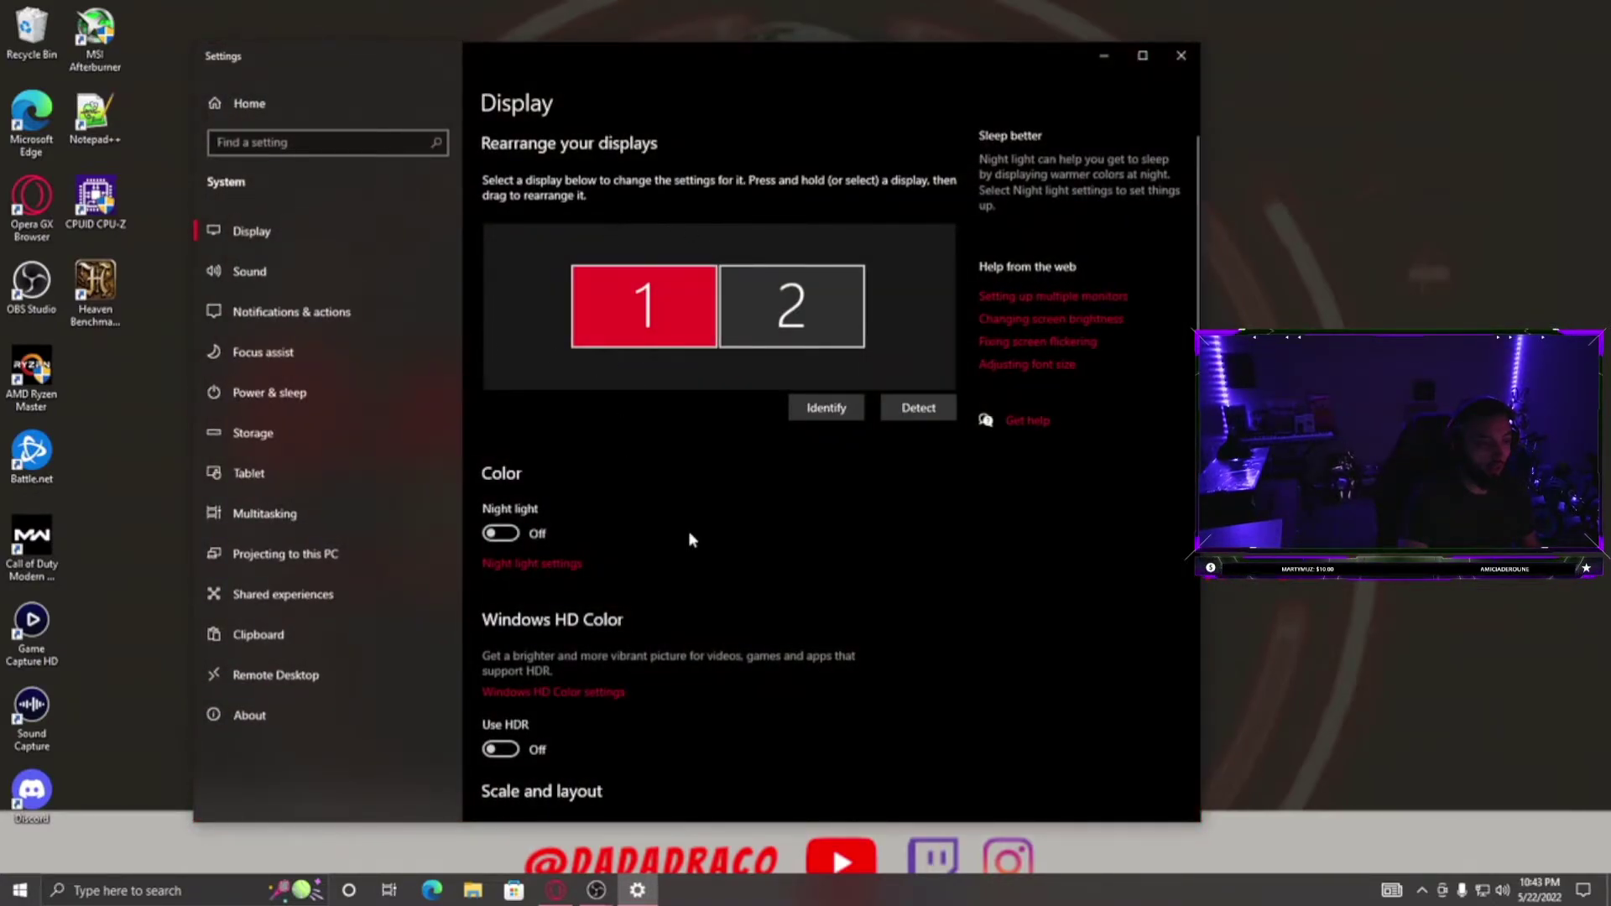
{"action": "scroll", "coordinate": [688, 530], "scroll_direction": "down", "scroll_amount": 6}
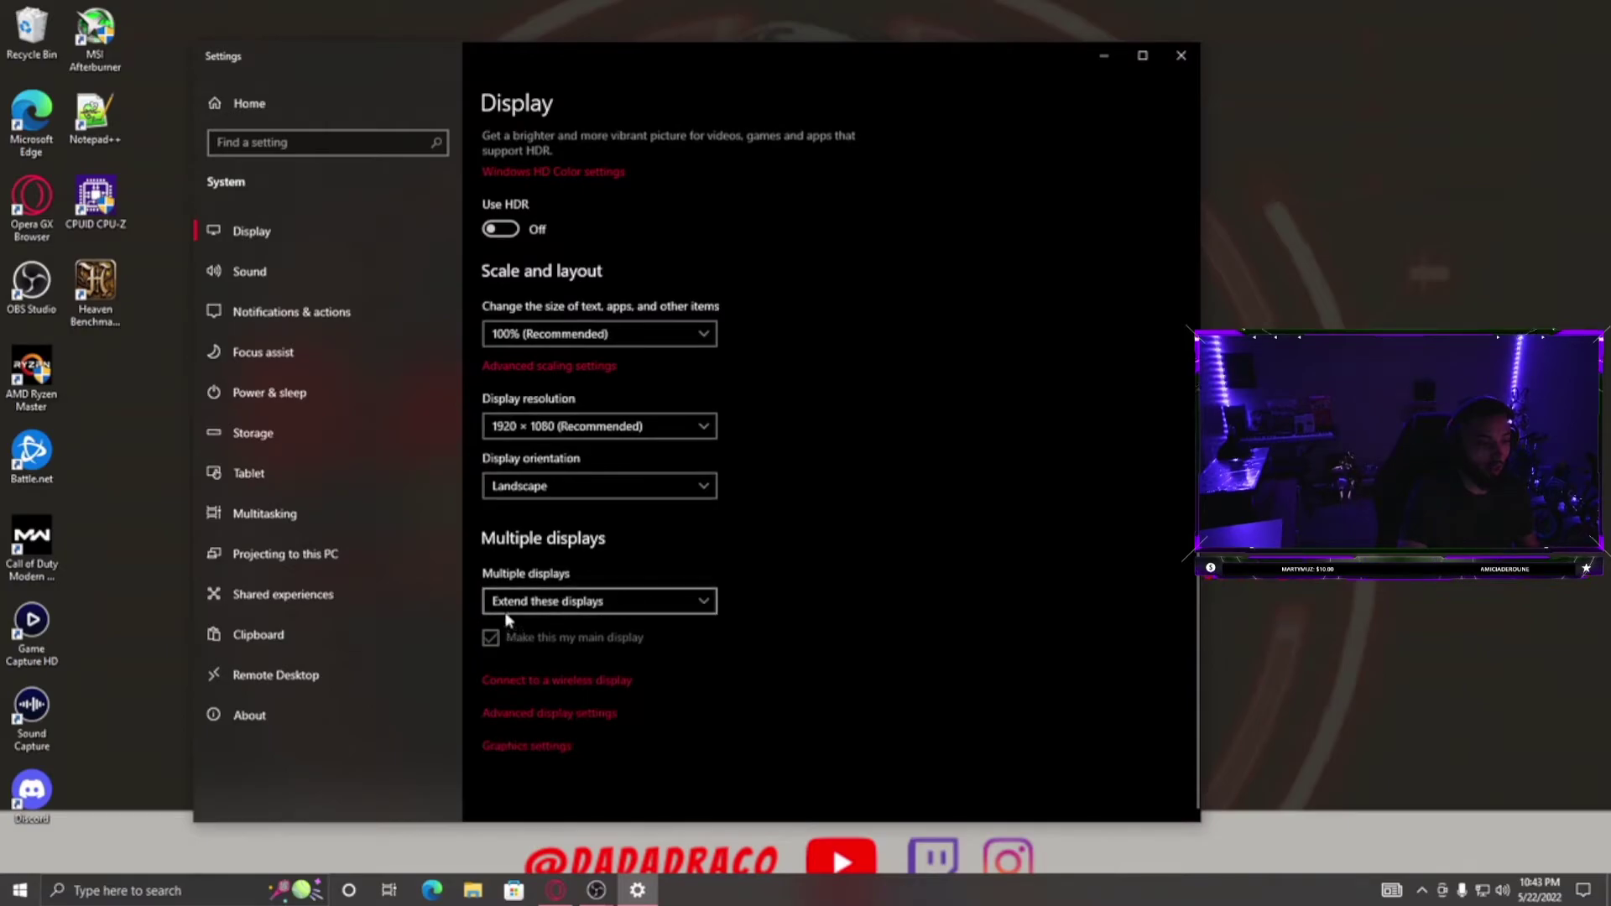
{"action": "left_click", "coordinate": [560, 604]}
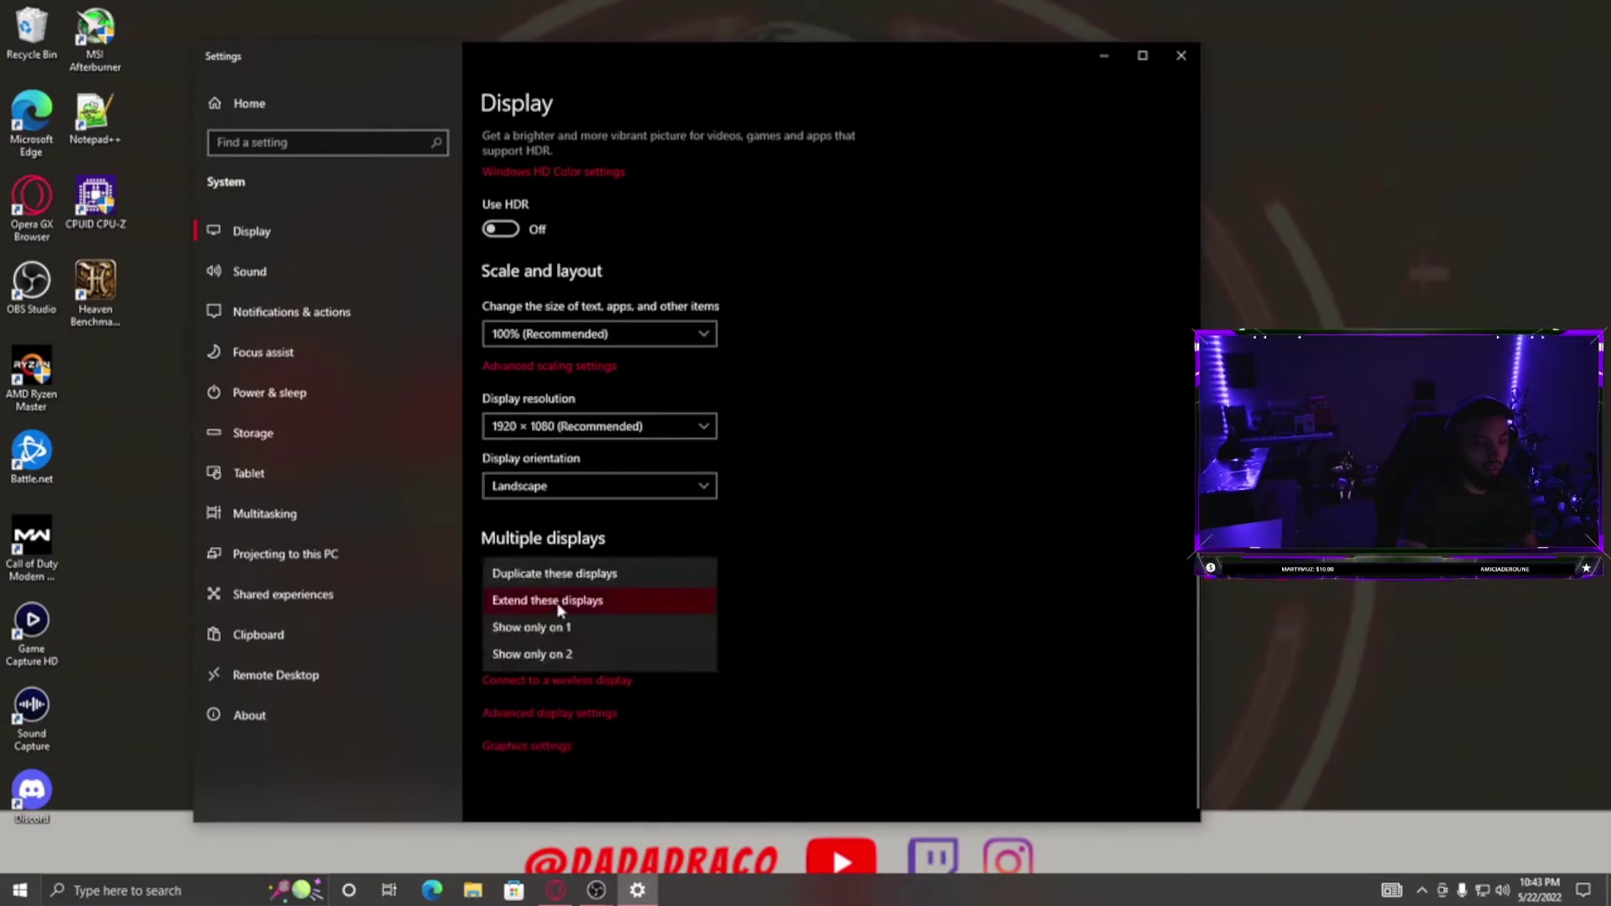
{"action": "left_click", "coordinate": [556, 602]}
{"action": "scroll", "coordinate": [821, 596], "scroll_direction": "up", "scroll_amount": 4}
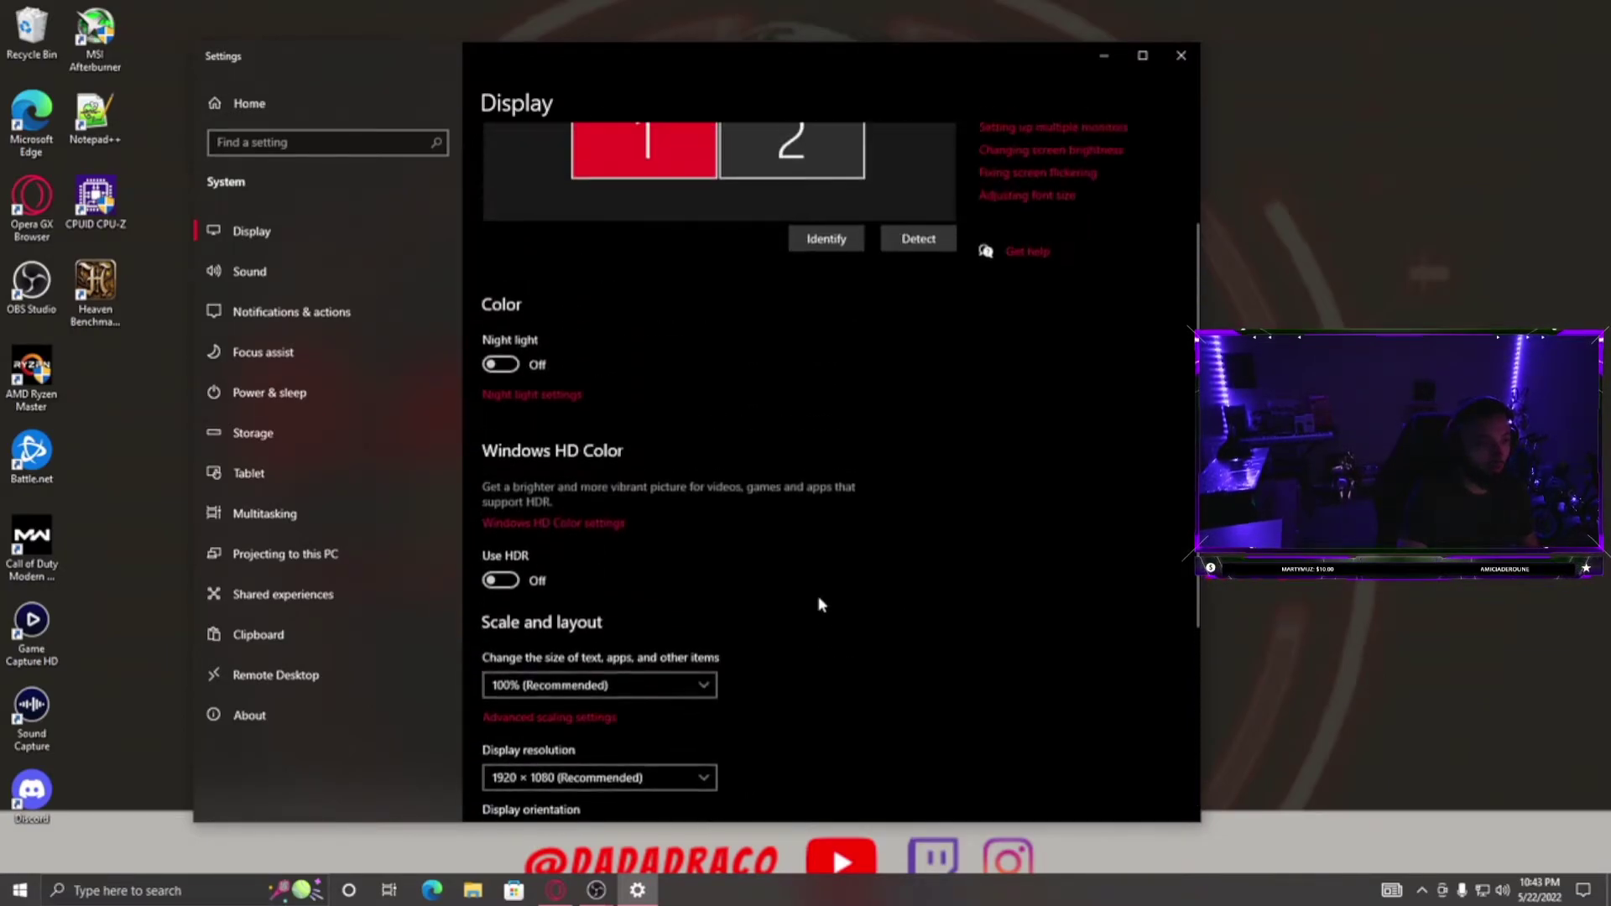
{"action": "scroll", "coordinate": [818, 596], "scroll_direction": "up", "scroll_amount": 2}
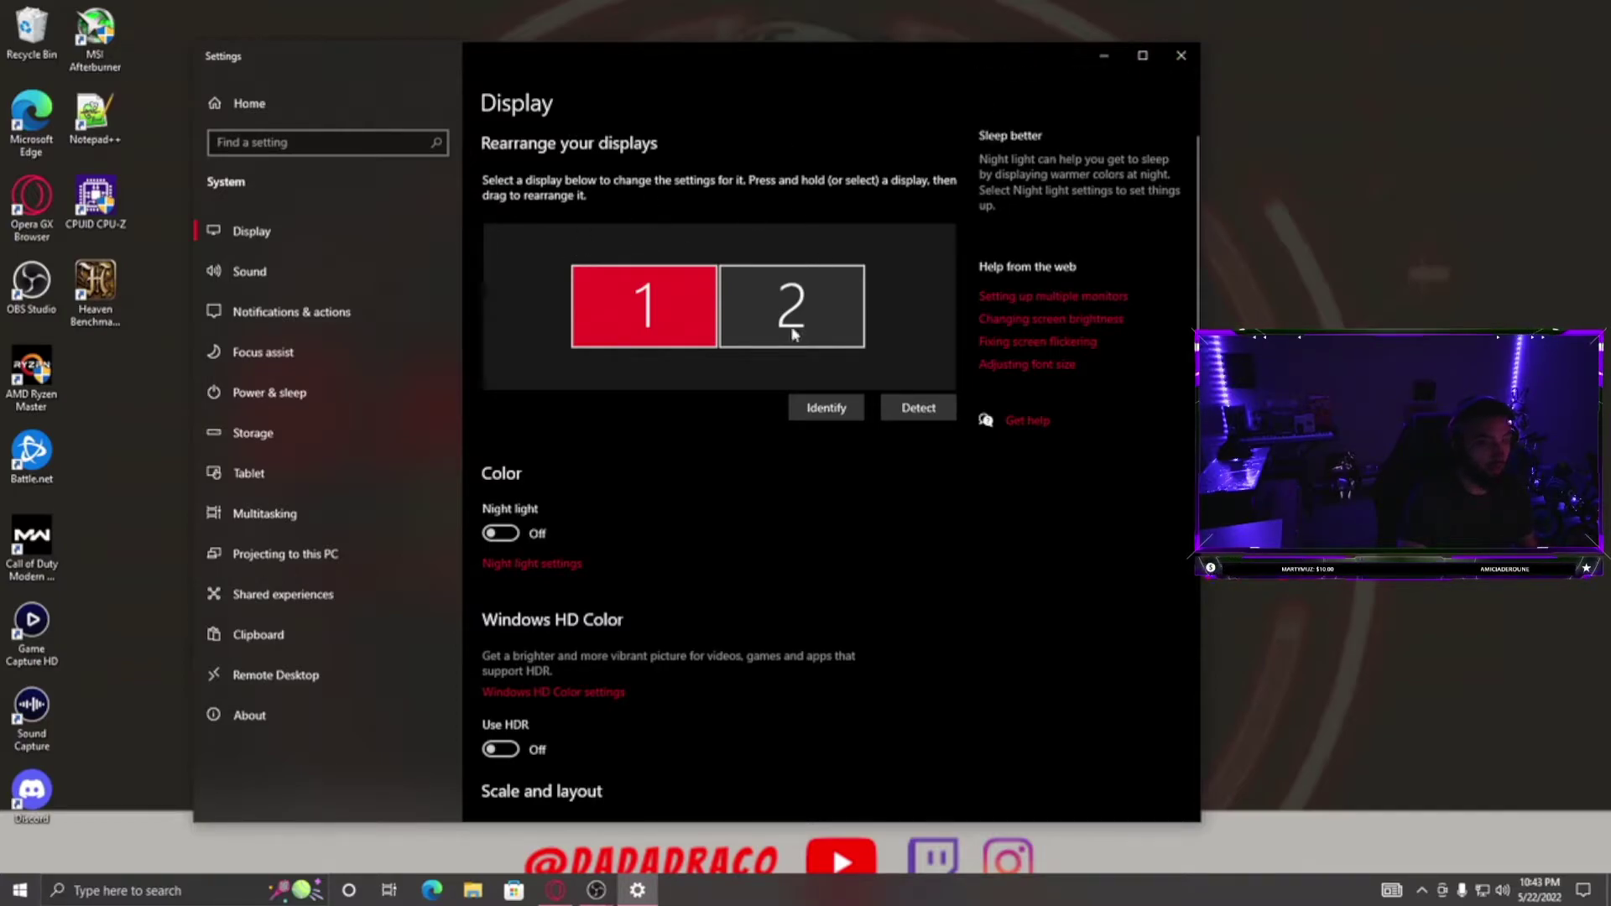
- Review the display arrangement and the available multiple-display modes, and close the settings window
{"action": "scroll", "coordinate": [660, 455], "scroll_direction": "down", "scroll_amount": 5}
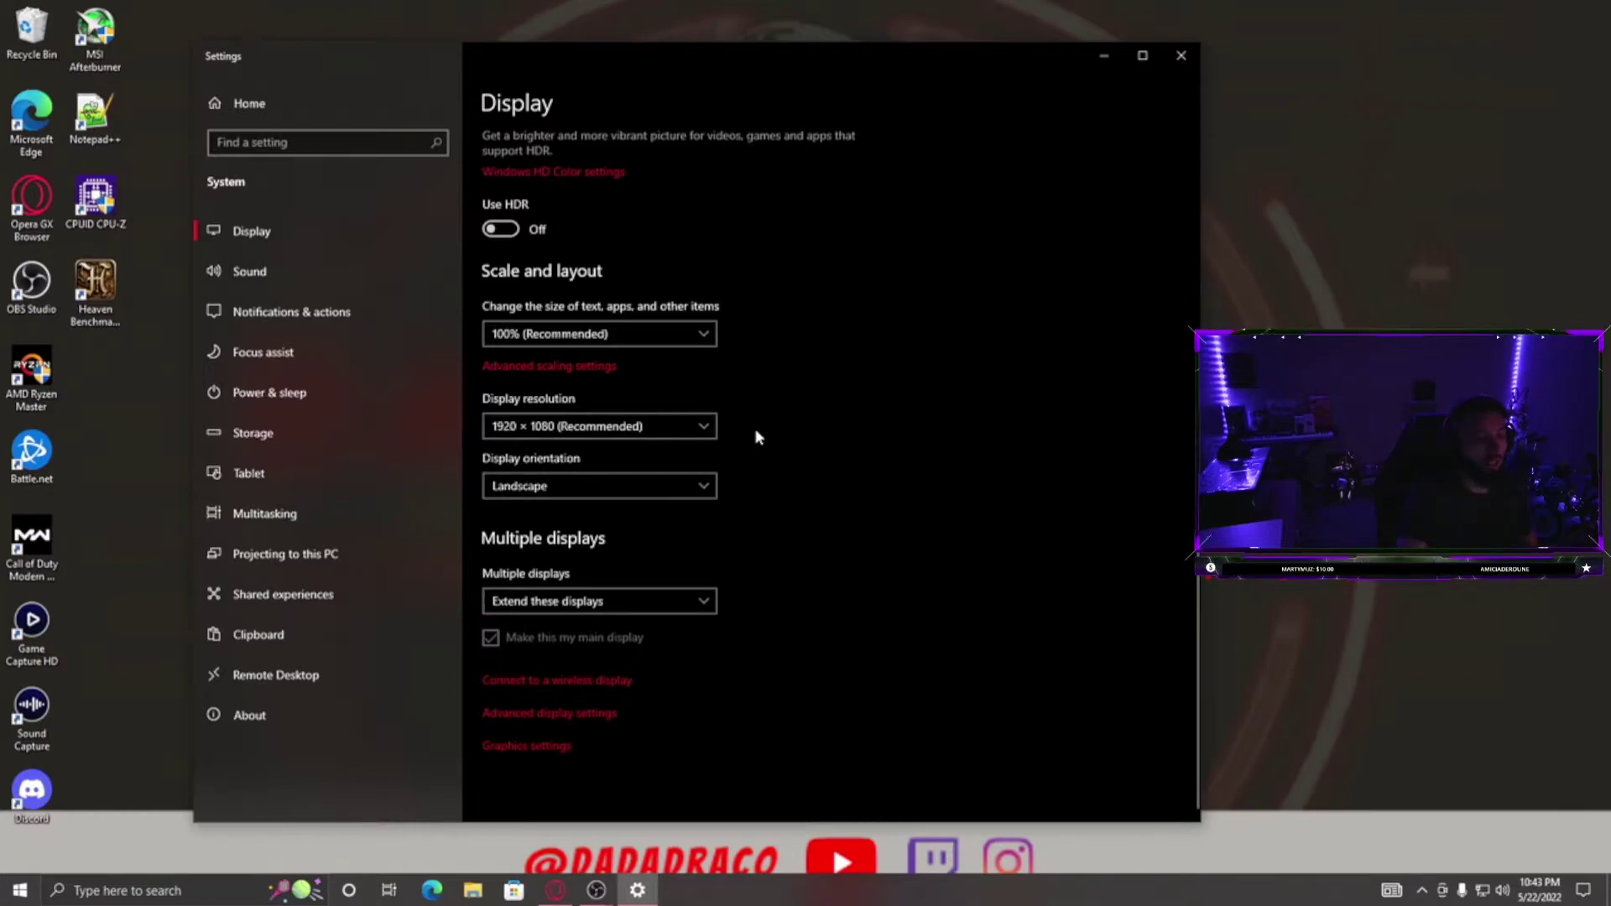
{"action": "scroll", "coordinate": [755, 378], "scroll_direction": "up", "scroll_amount": 5}
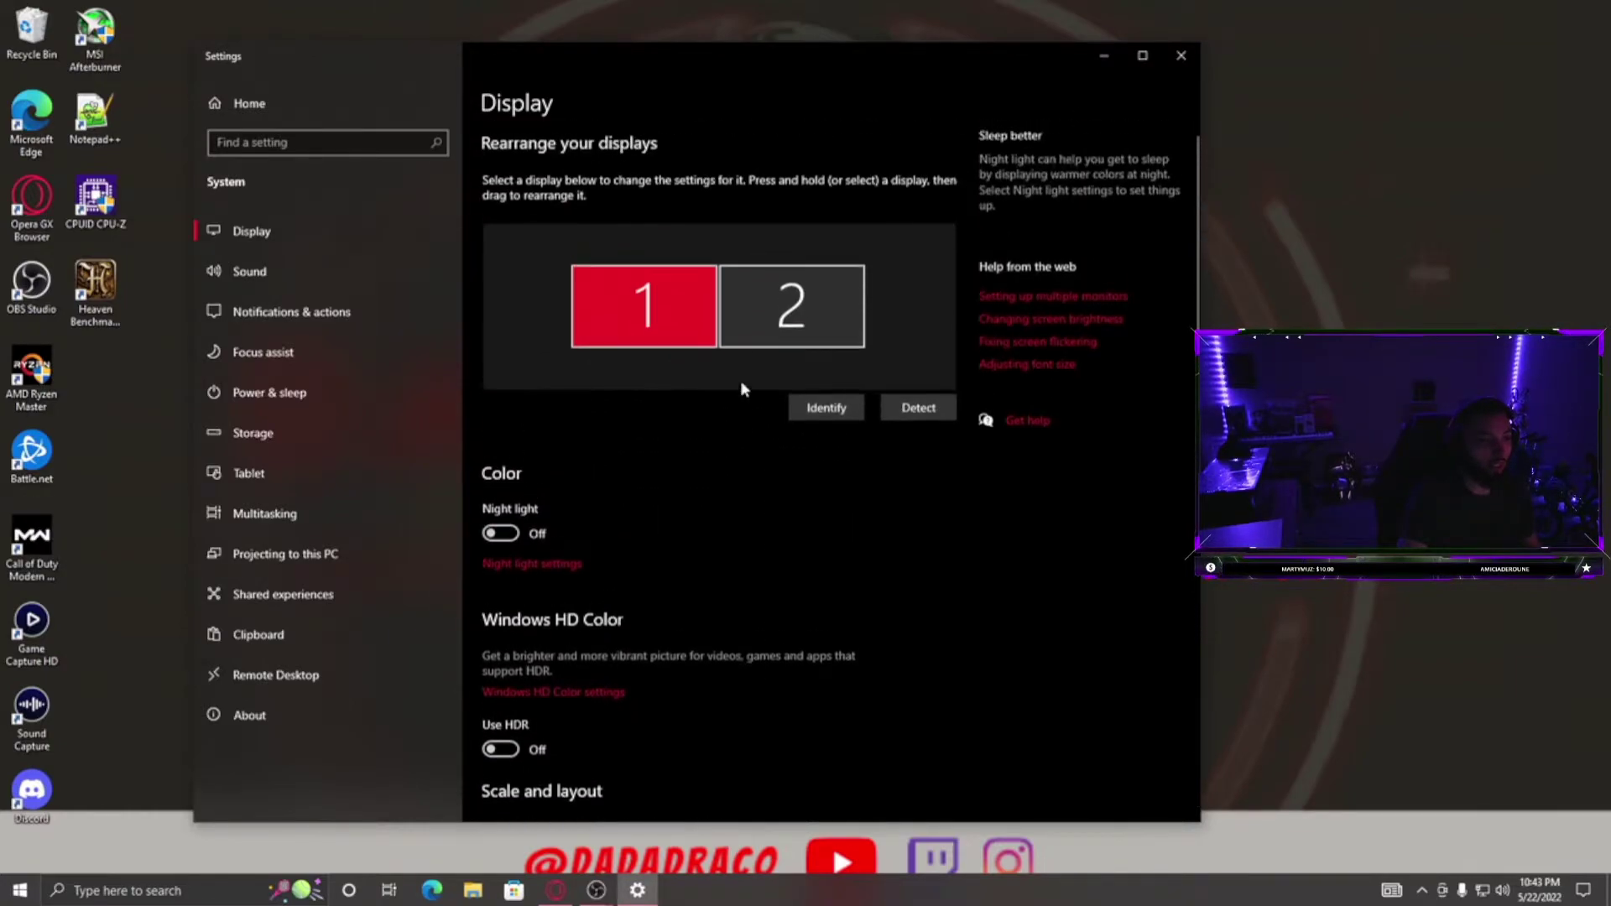
{"action": "scroll", "coordinate": [738, 394], "scroll_direction": "down", "scroll_amount": 5}
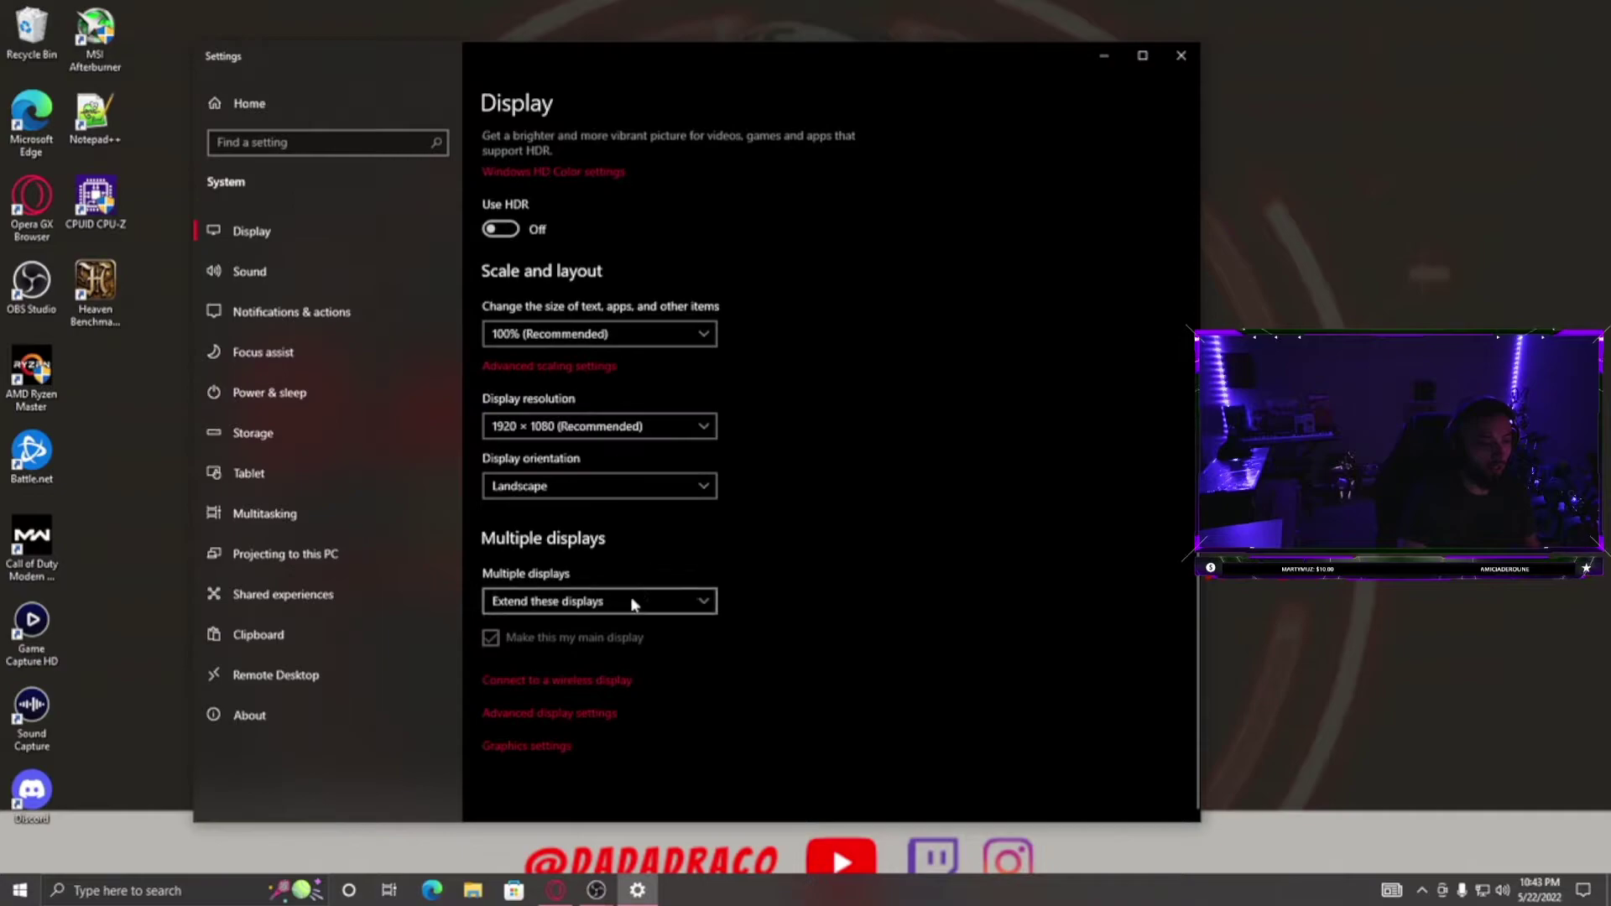
{"action": "left_click", "coordinate": [631, 601]}
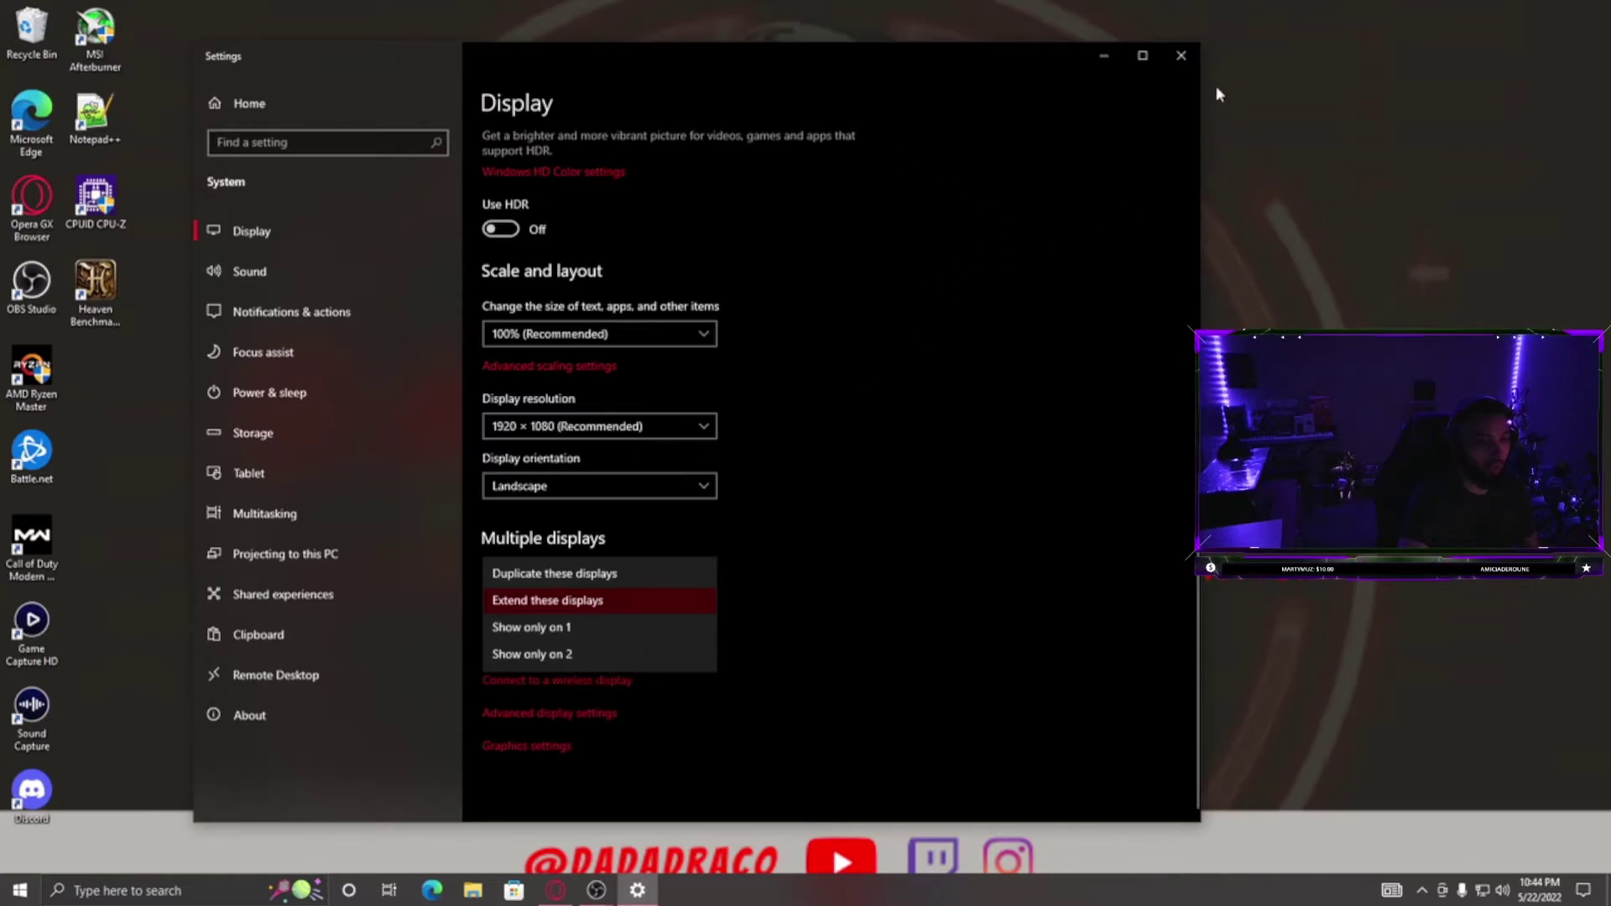
{"action": "left_click", "coordinate": [1179, 57]}
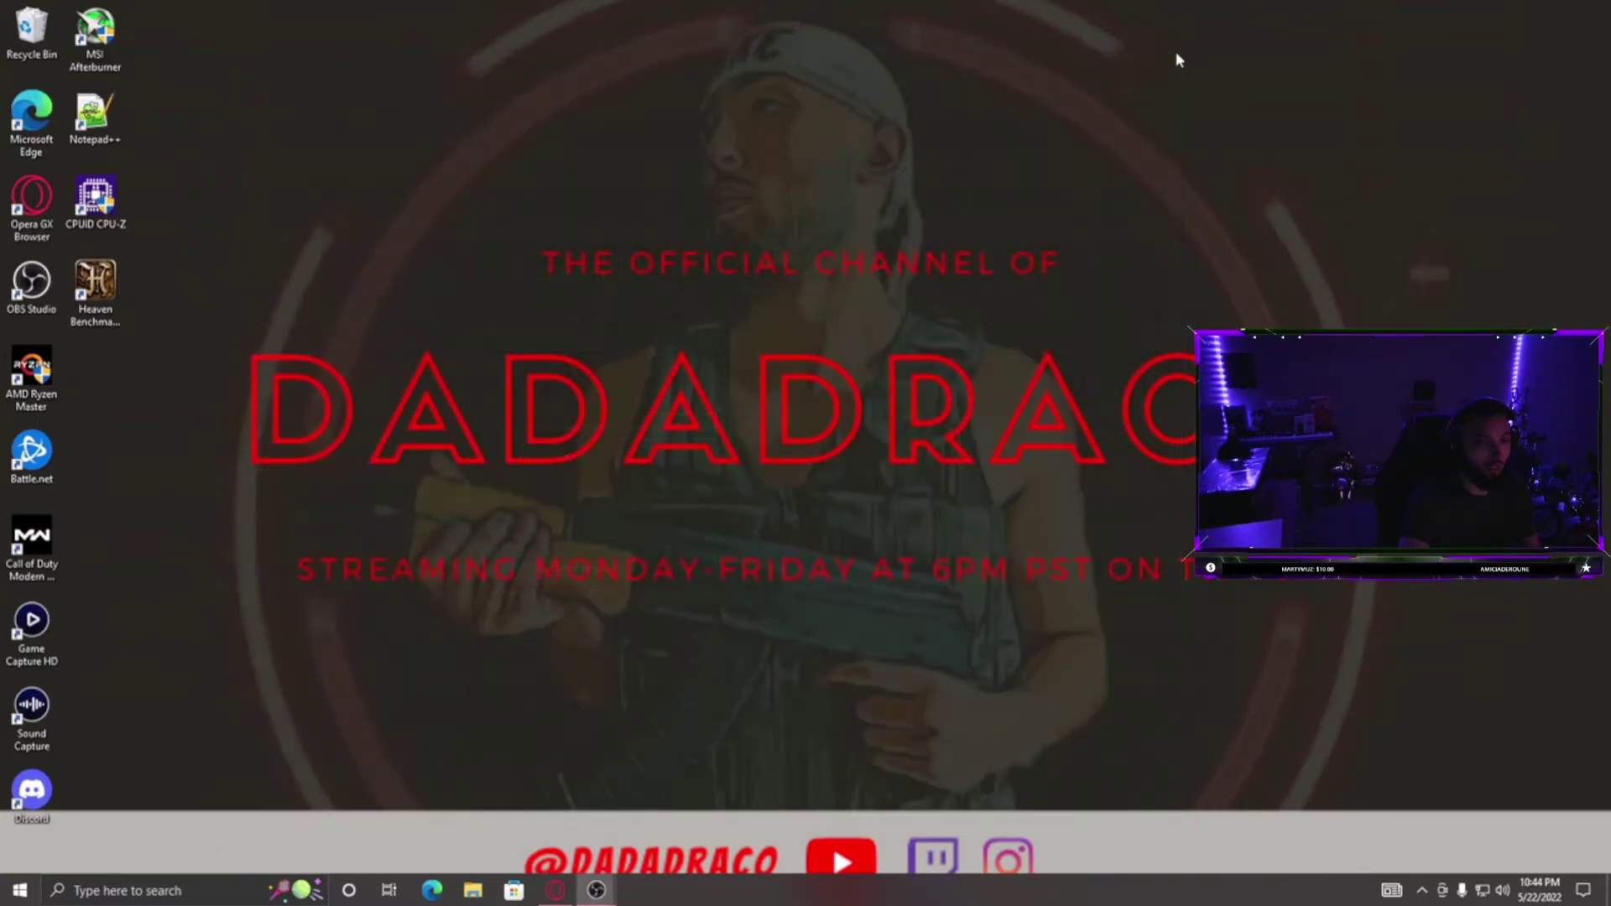
- Open AMD Software: Adrenalin Edition from the desktop to view its display options
{"action": "right_click", "coordinate": [773, 358]}
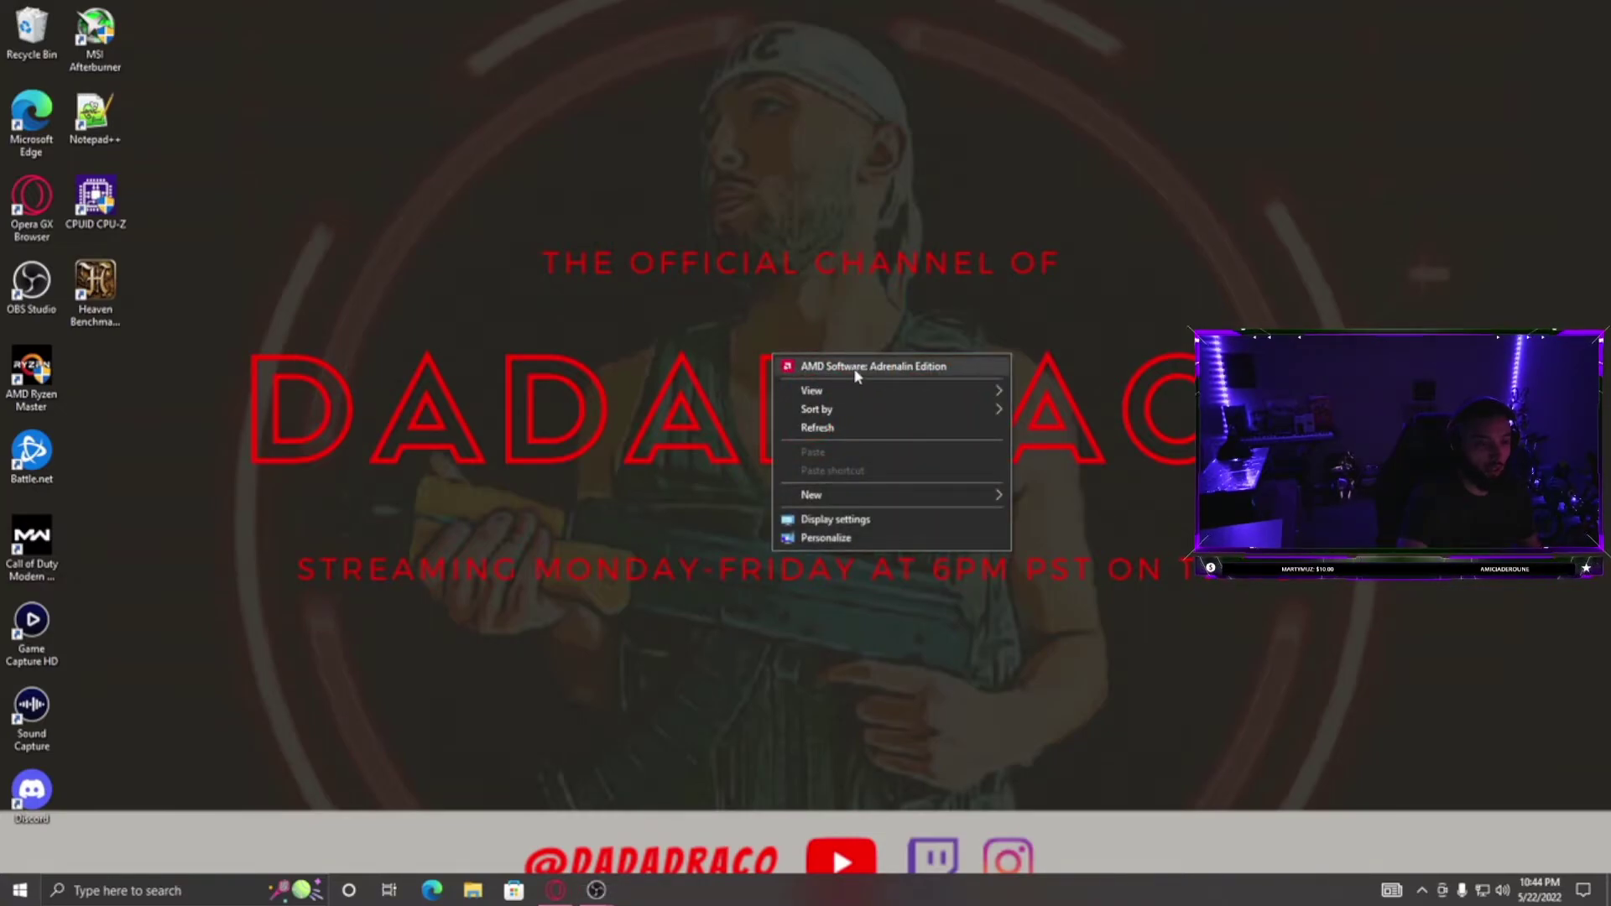
{"action": "left_click", "coordinate": [855, 374]}
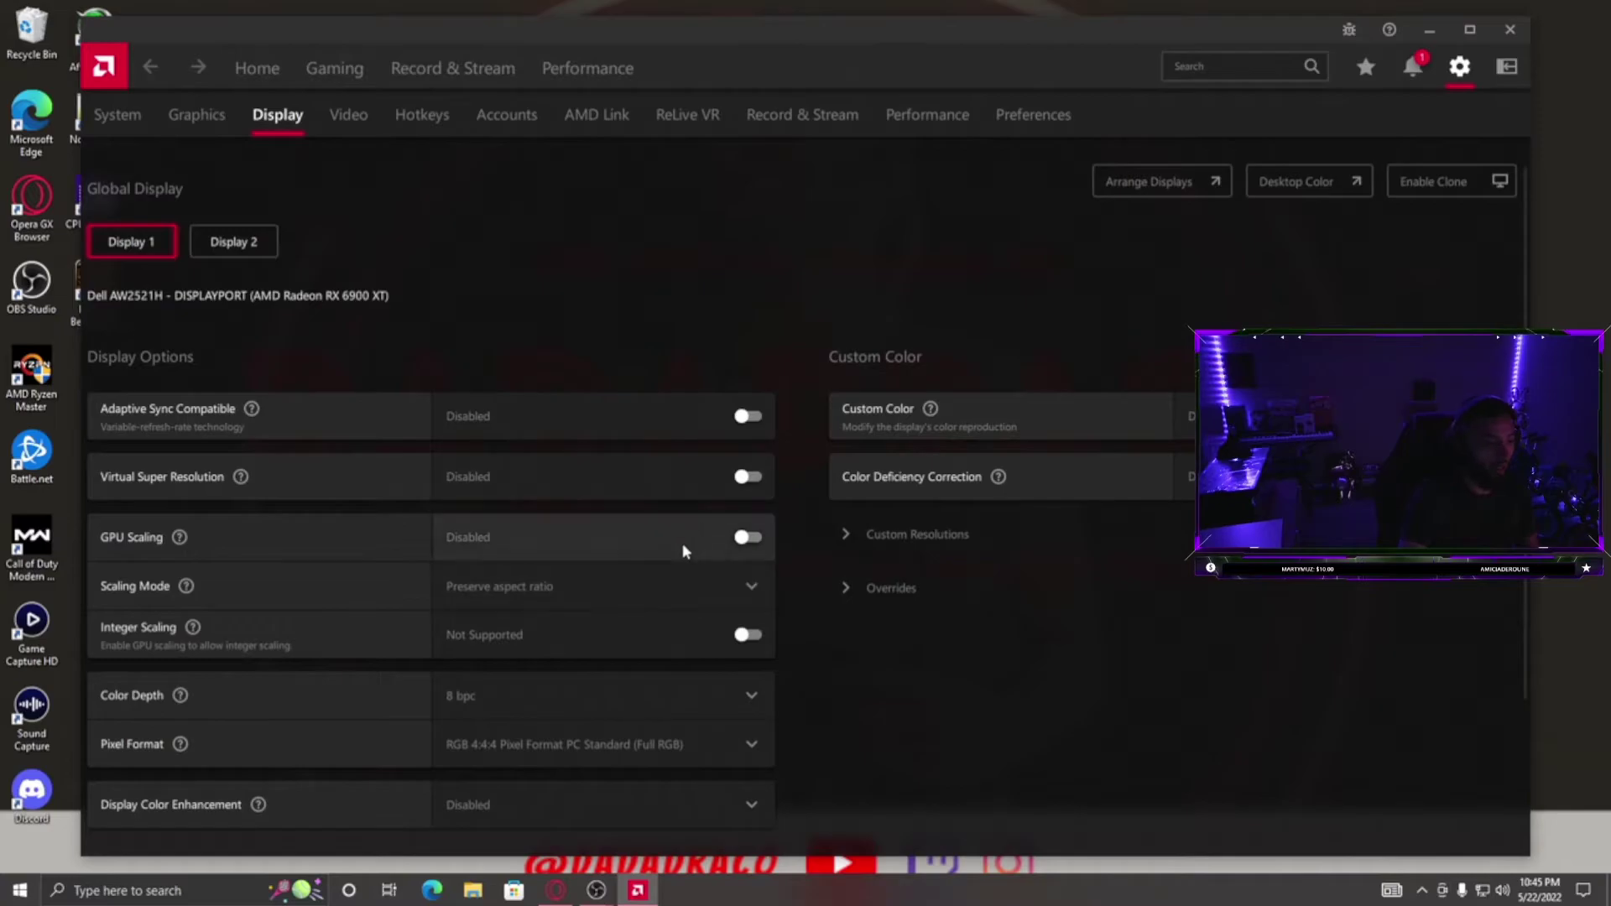
{"action": "left_click", "coordinate": [20, 889]}
{"action": "left_click", "coordinate": [24, 826]}
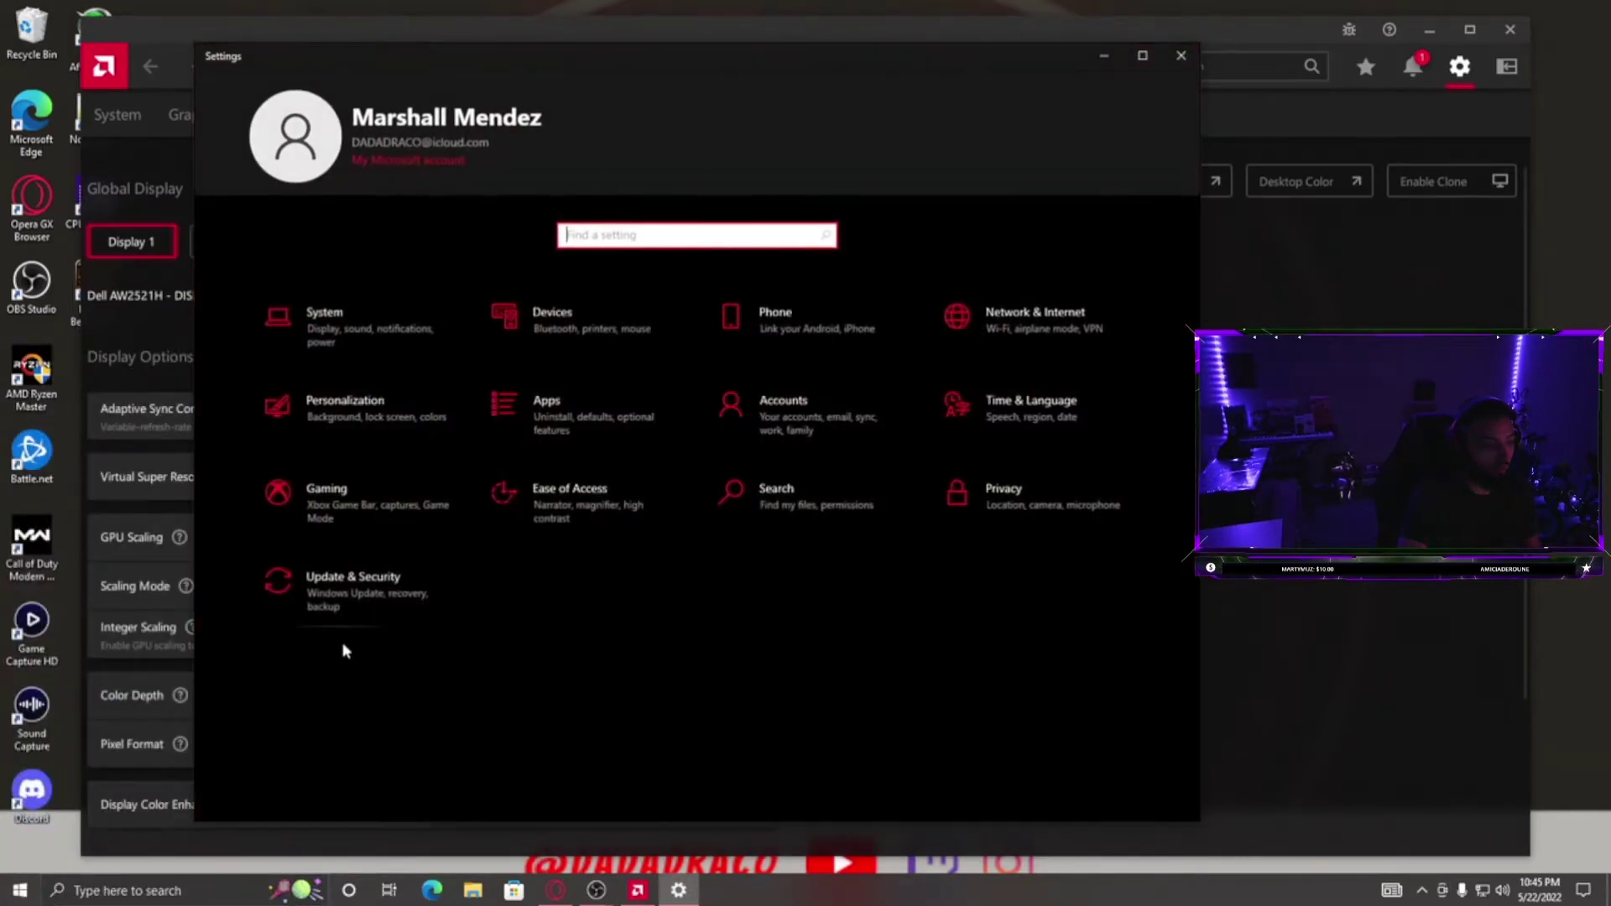
{"action": "left_click", "coordinate": [1192, 59]}
- In the Windows display settings, set multiple displays to Duplicate these displays and keep the changes
{"action": "right_click", "coordinate": [1502, 241]}
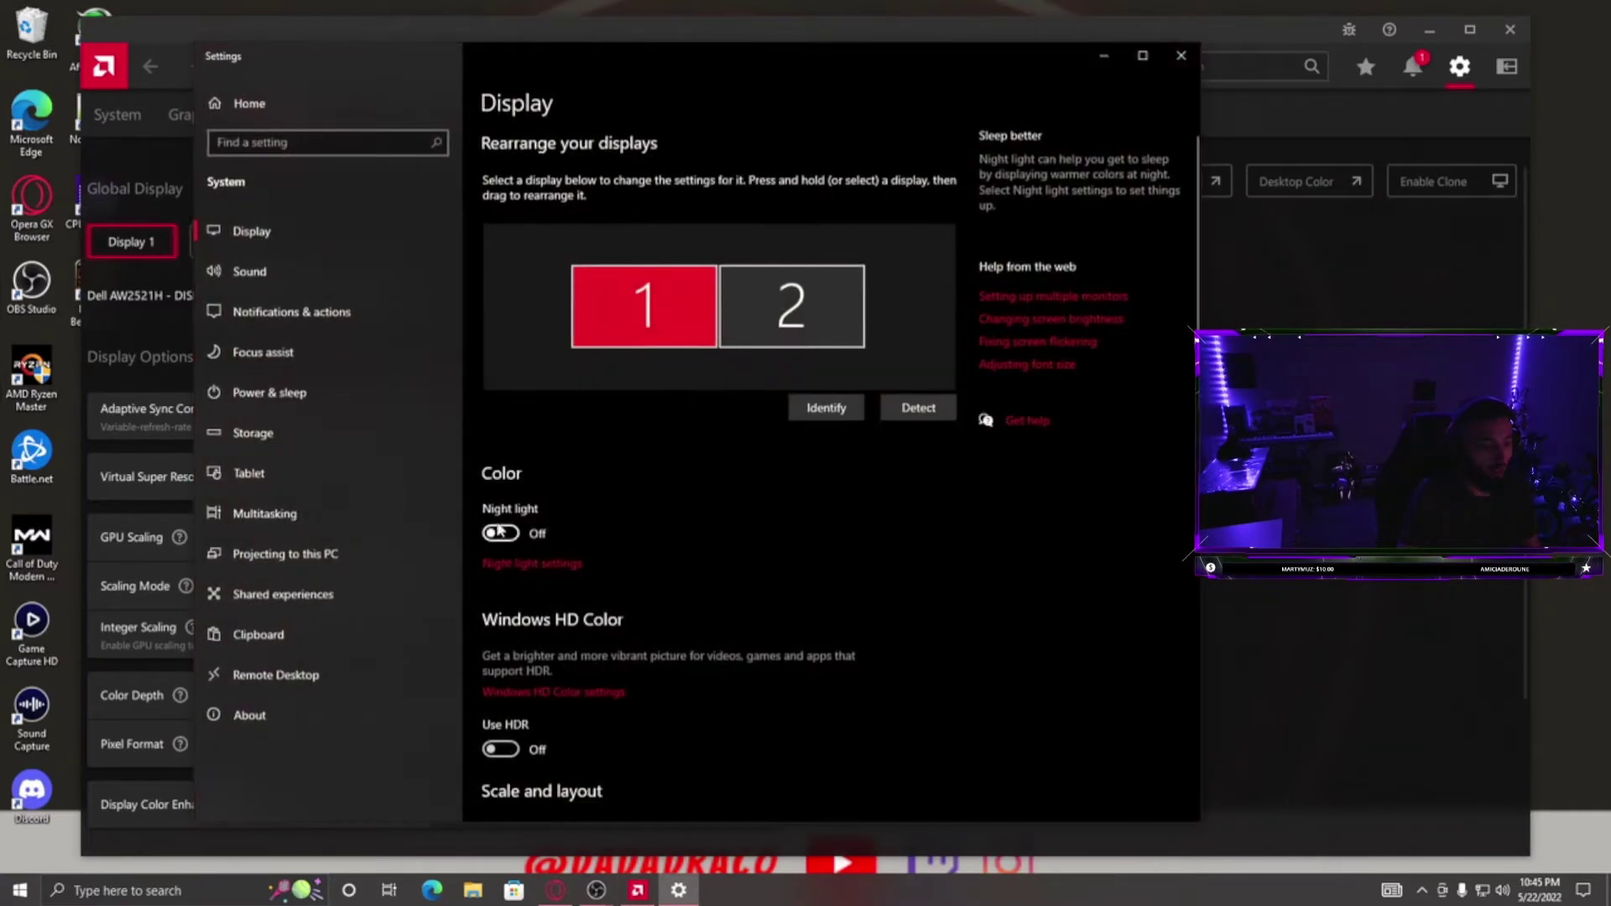
{"action": "scroll", "coordinate": [583, 667], "scroll_direction": "down", "scroll_amount": 5}
{"action": "left_click", "coordinate": [587, 653]}
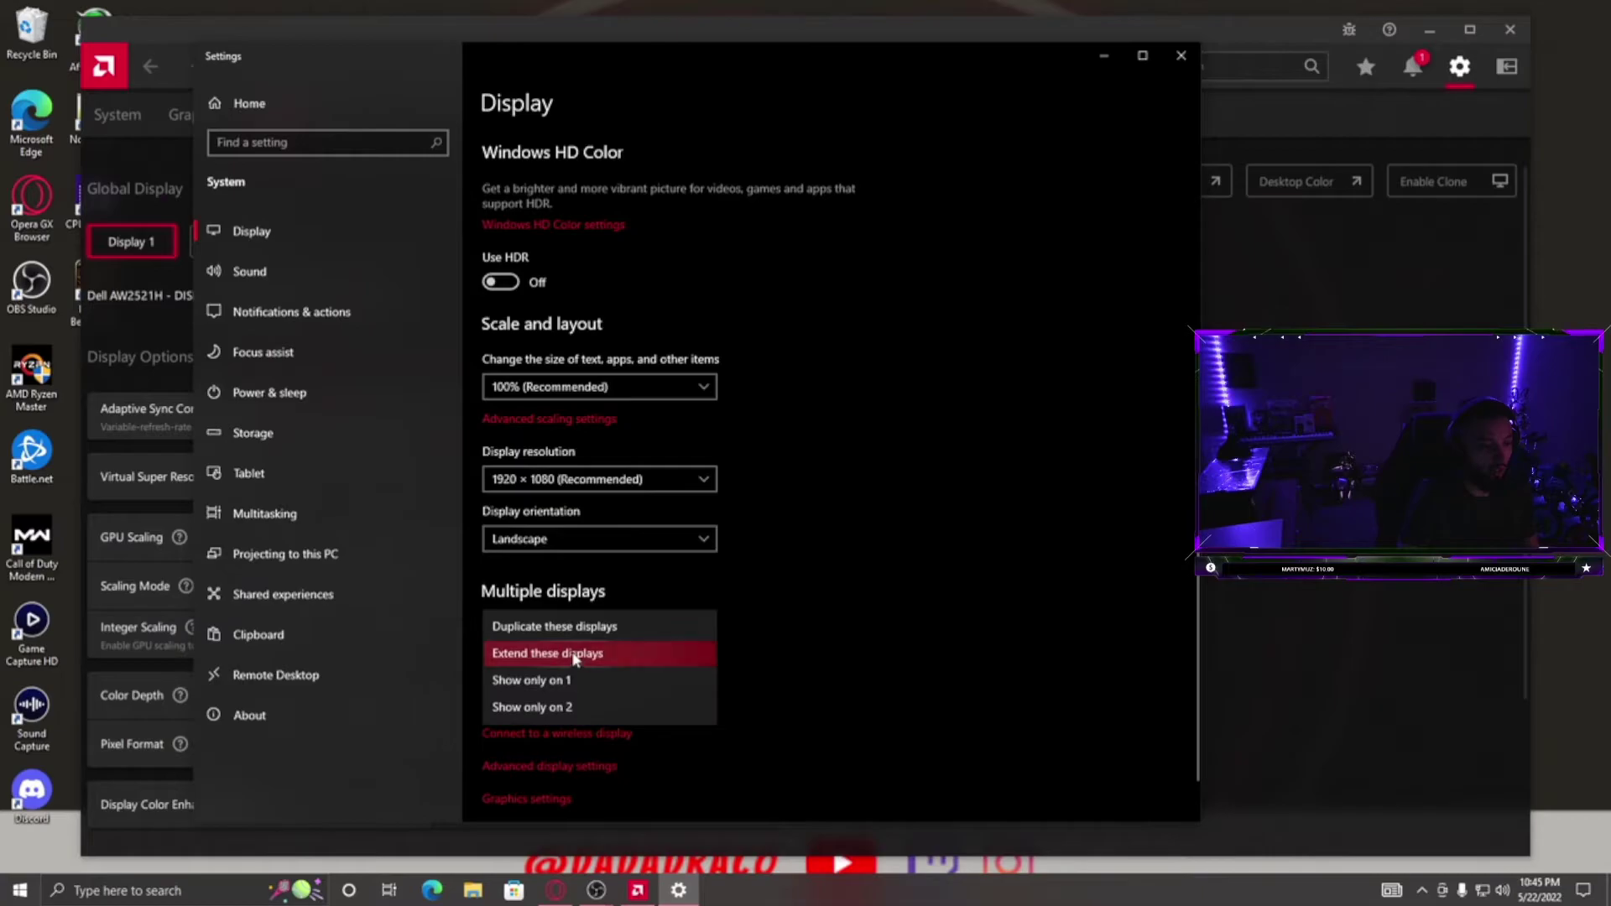
{"action": "left_click", "coordinate": [577, 629]}
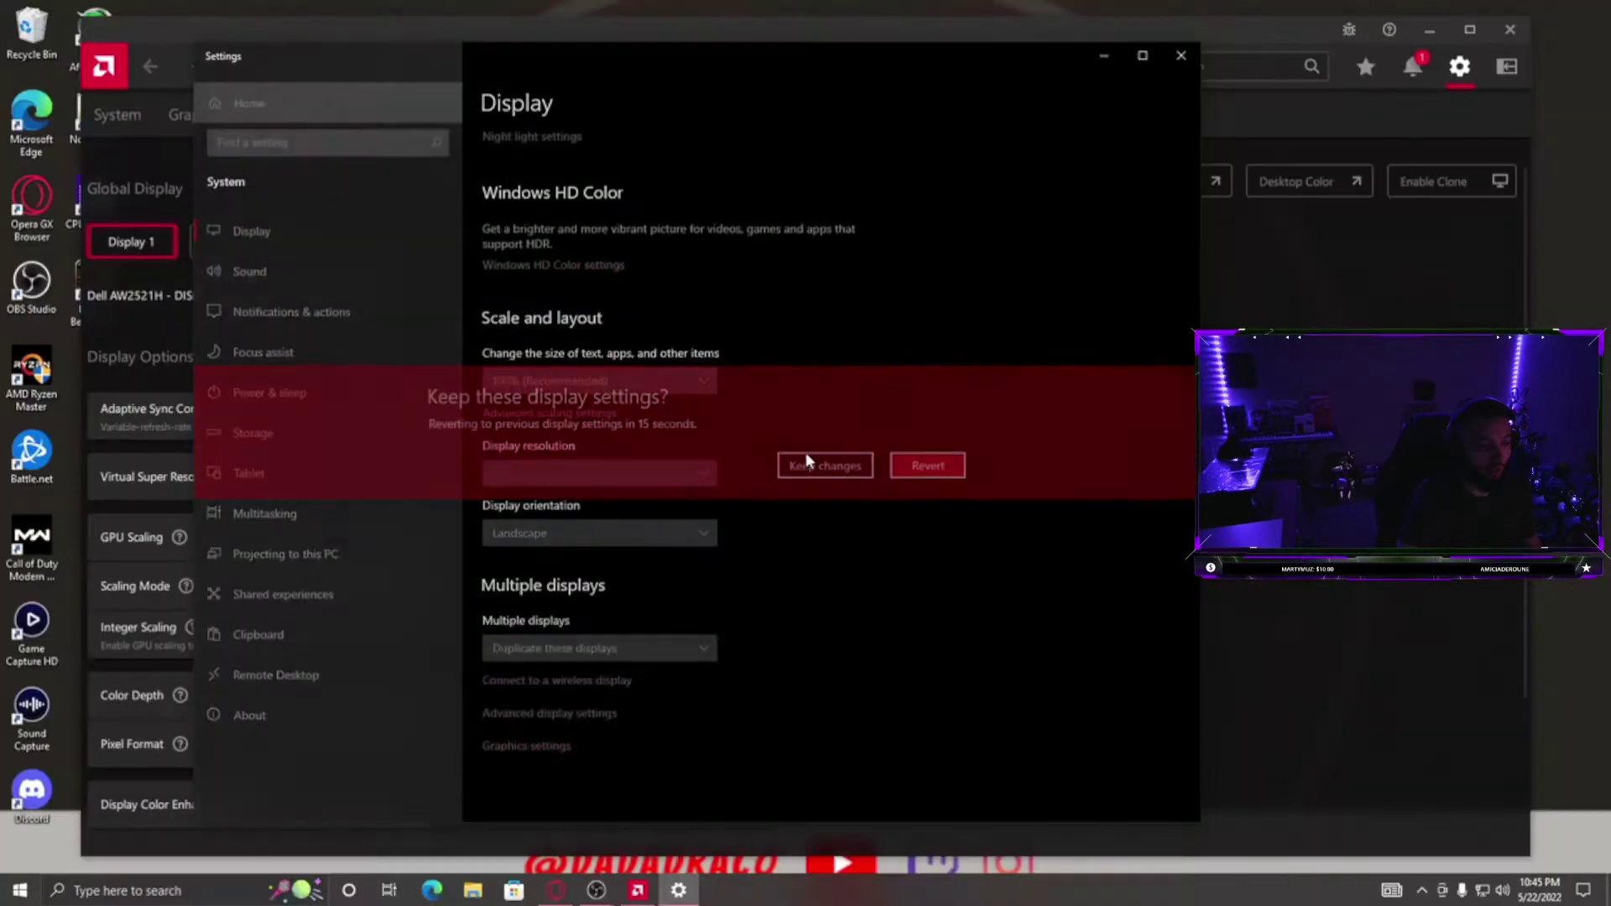
{"action": "left_click", "coordinate": [827, 466]}
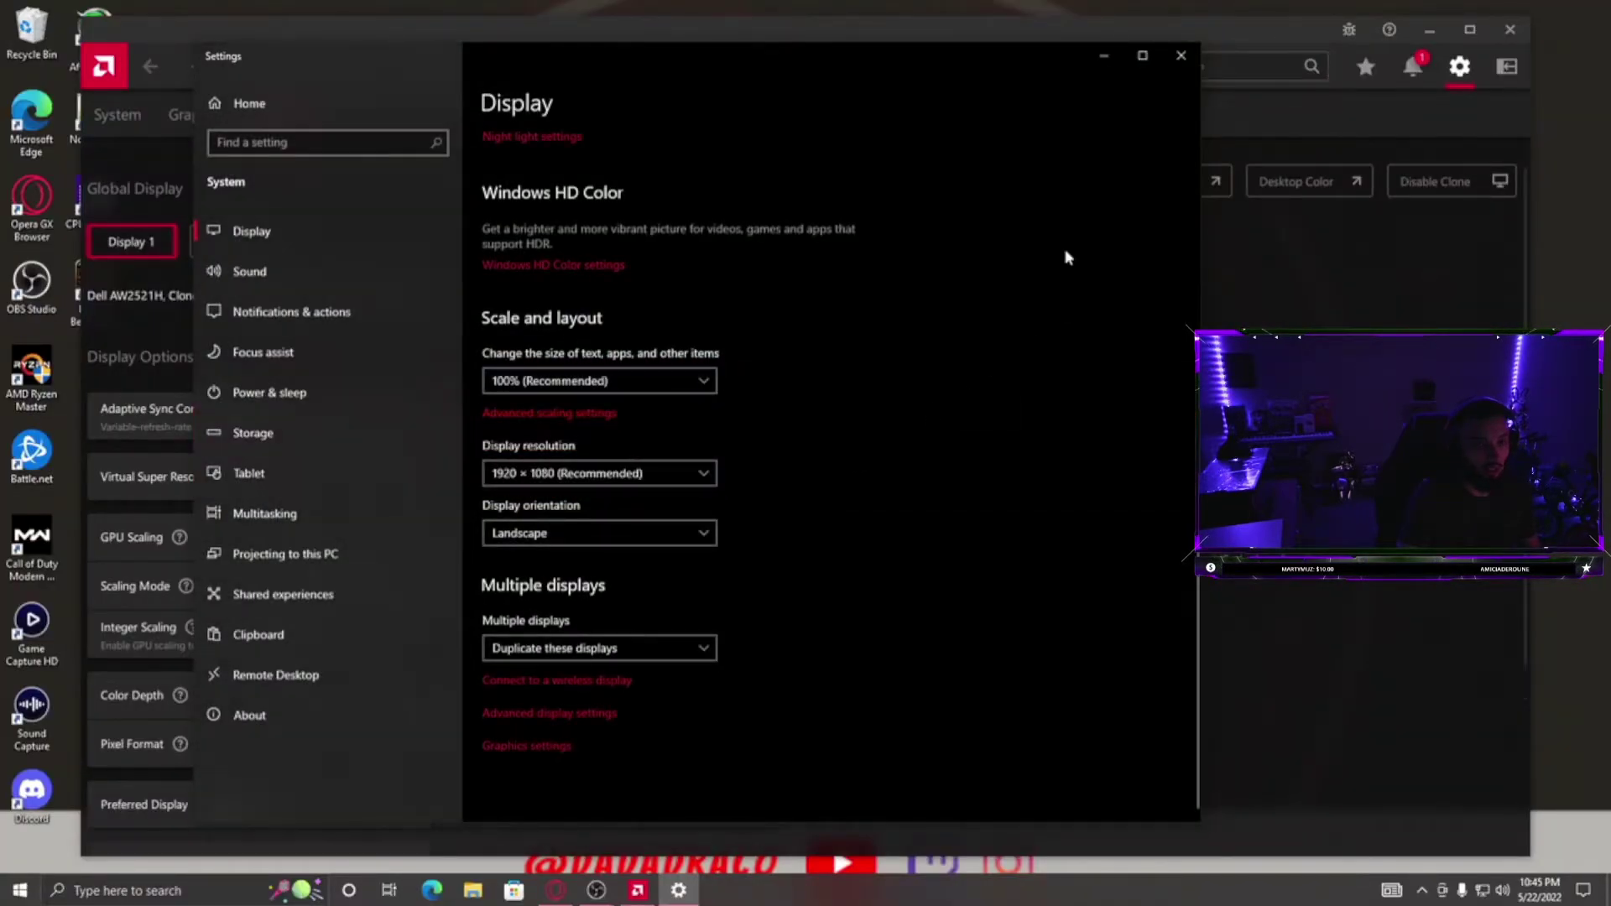
- Close the display settings window and AMD Software: Adrenalin Edition to return to the desktop
{"action": "left_click", "coordinate": [1181, 56]}
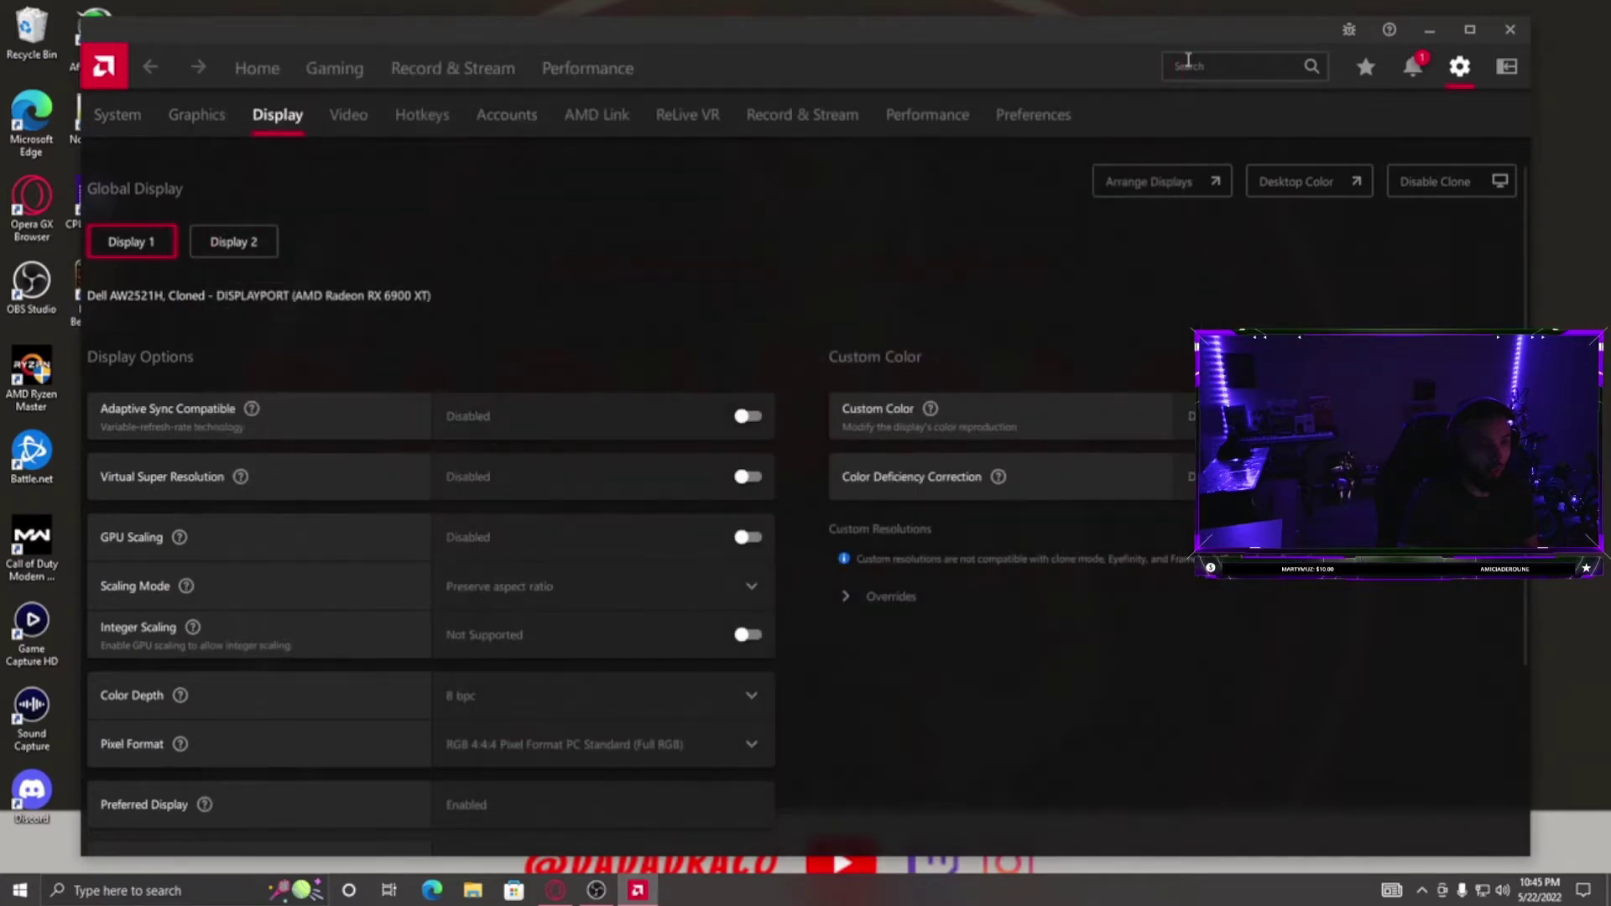
{"action": "left_click", "coordinate": [1502, 34]}
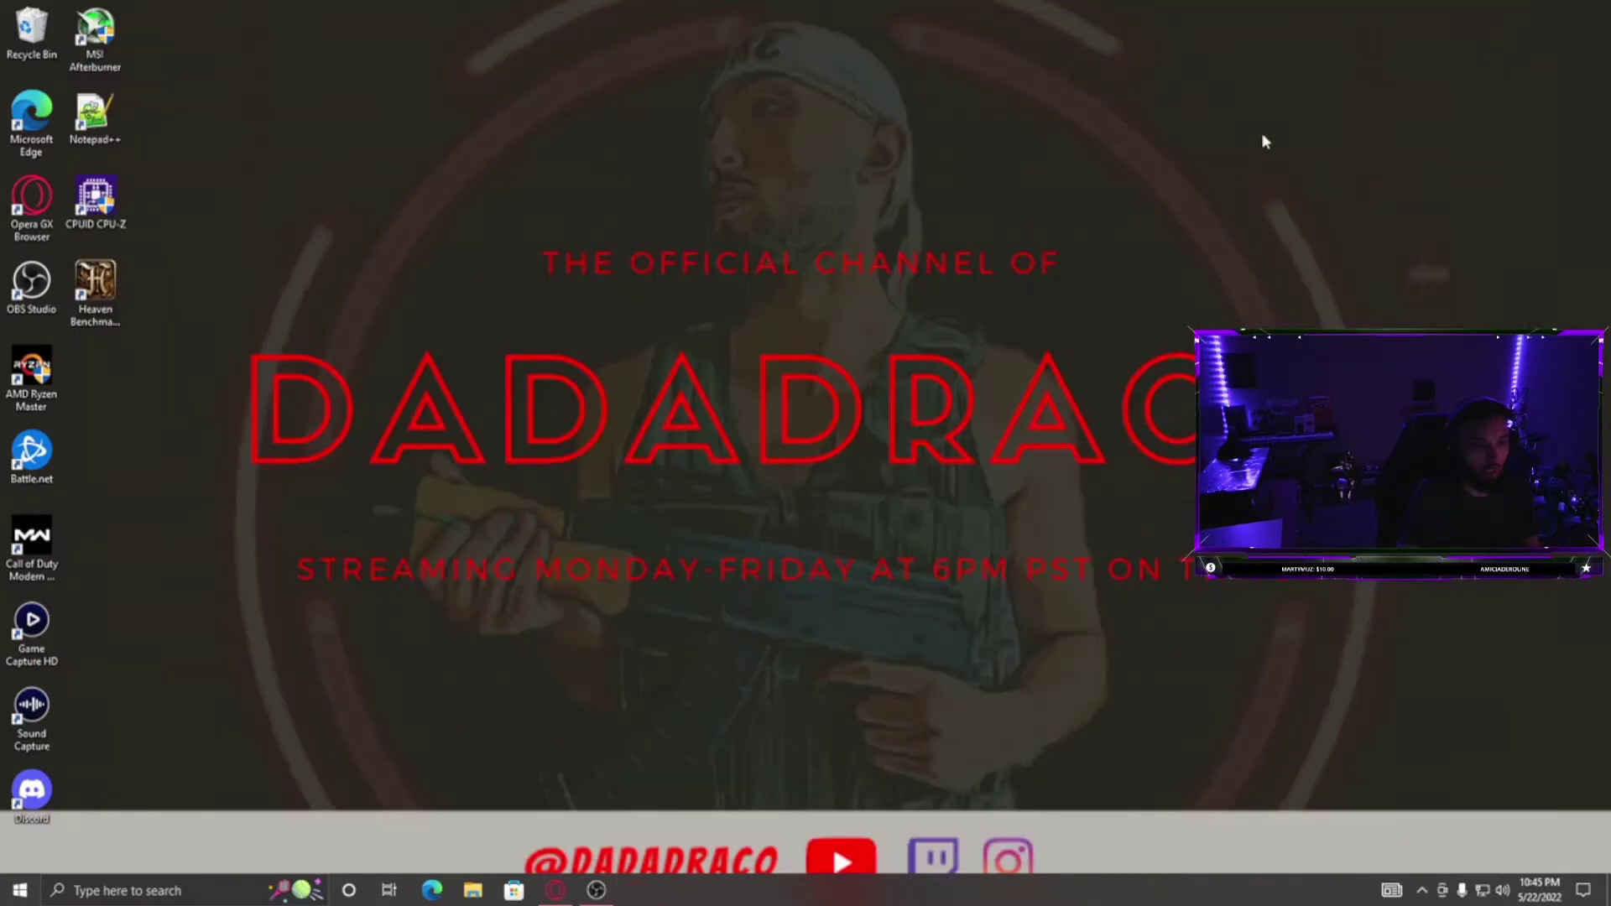
{"action": "right_click", "coordinate": [699, 334]}
{"action": "left_click", "coordinate": [510, 313]}
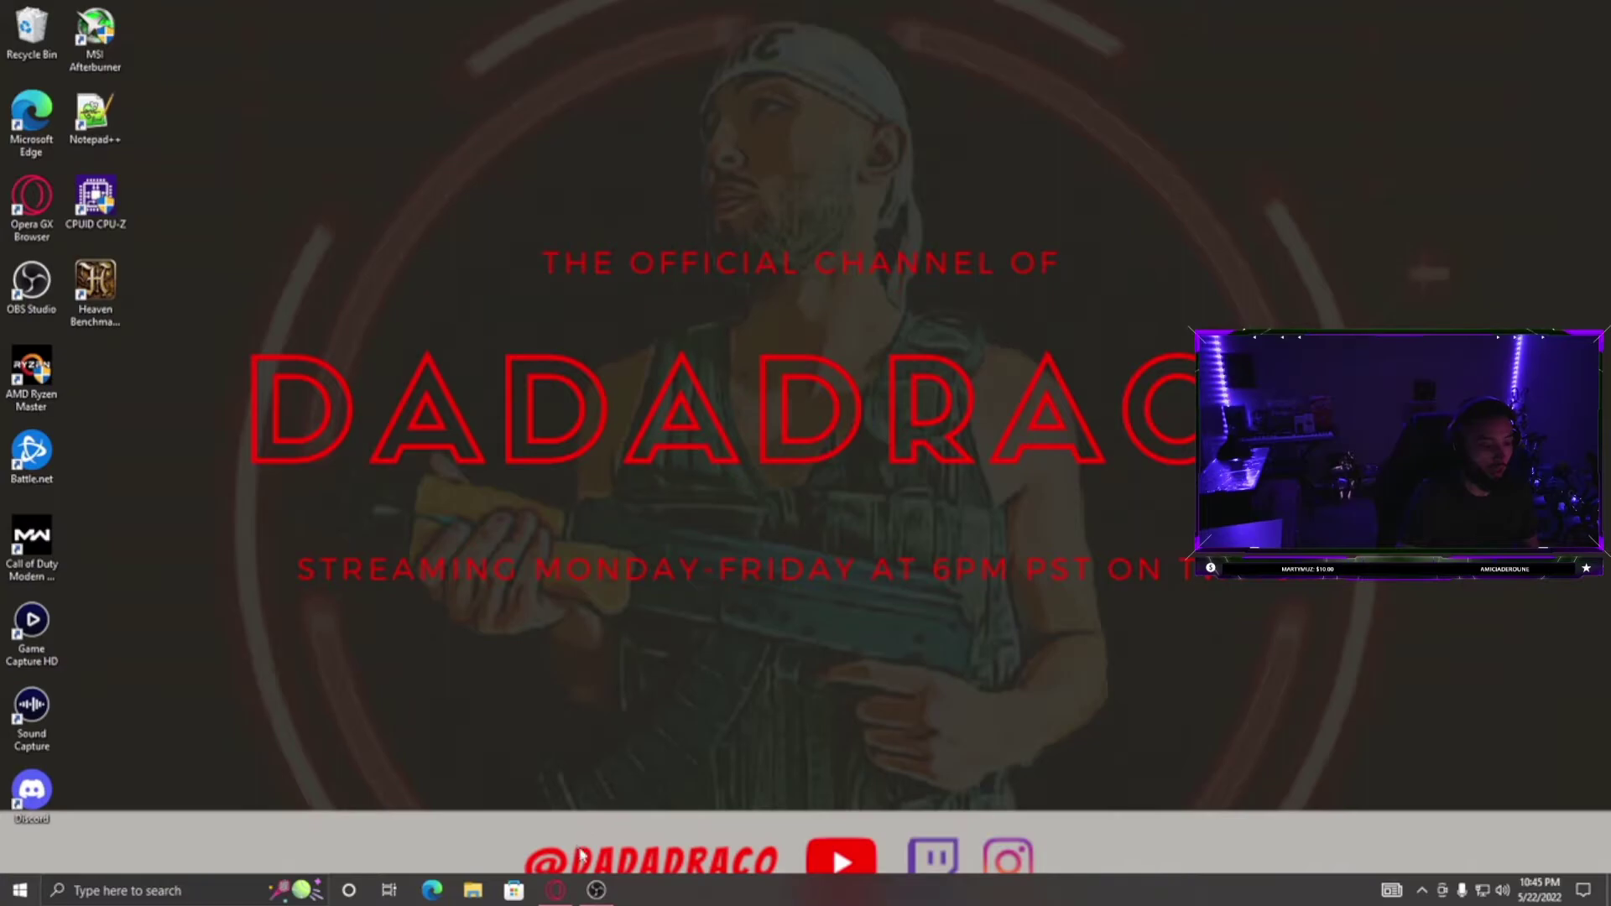
- Switch to OBS, remove the Display Capture source from the scene, and close OBS
{"action": "left_click", "coordinate": [597, 891]}
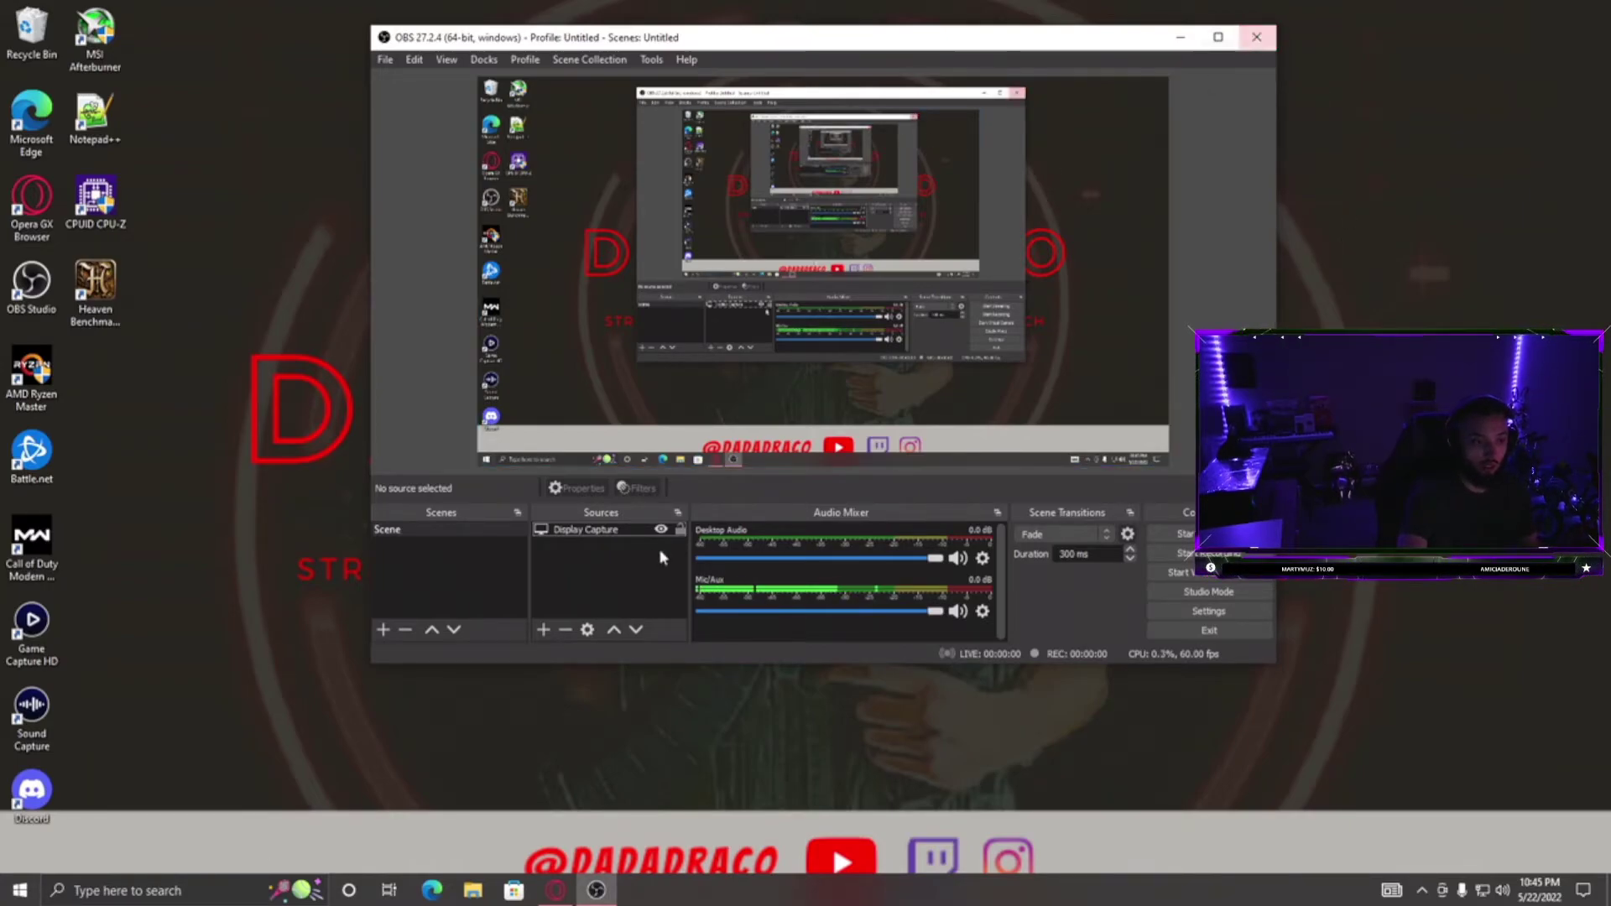
{"action": "right_click", "coordinate": [594, 528]}
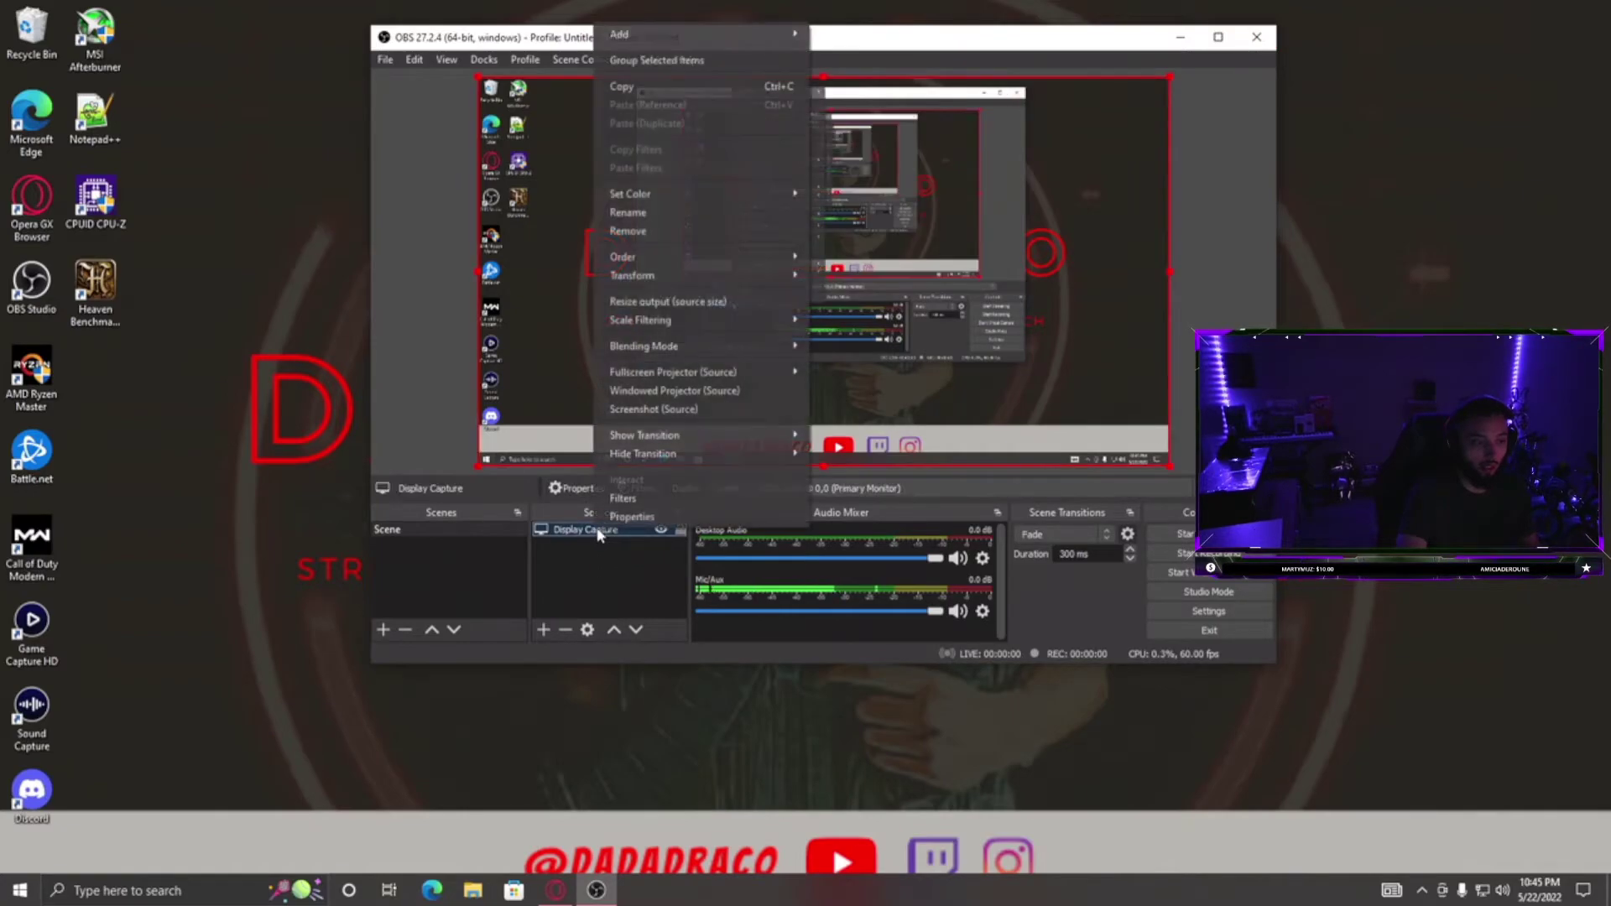
{"action": "left_click", "coordinate": [667, 232]}
{"action": "left_click", "coordinate": [878, 375]}
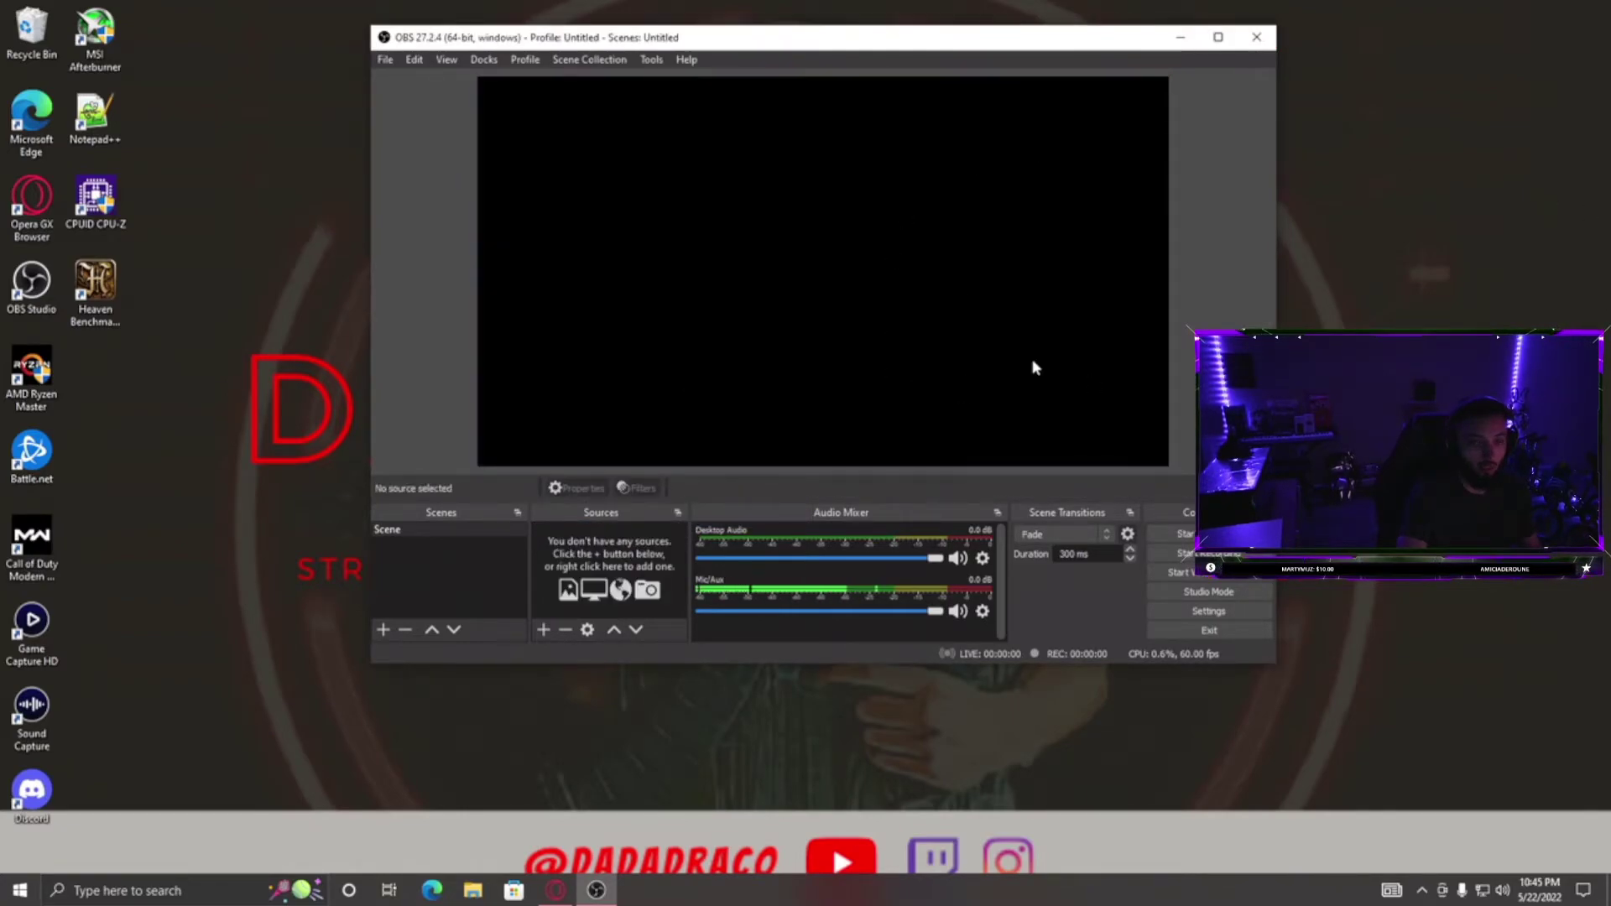
{"action": "left_click", "coordinate": [1255, 39]}
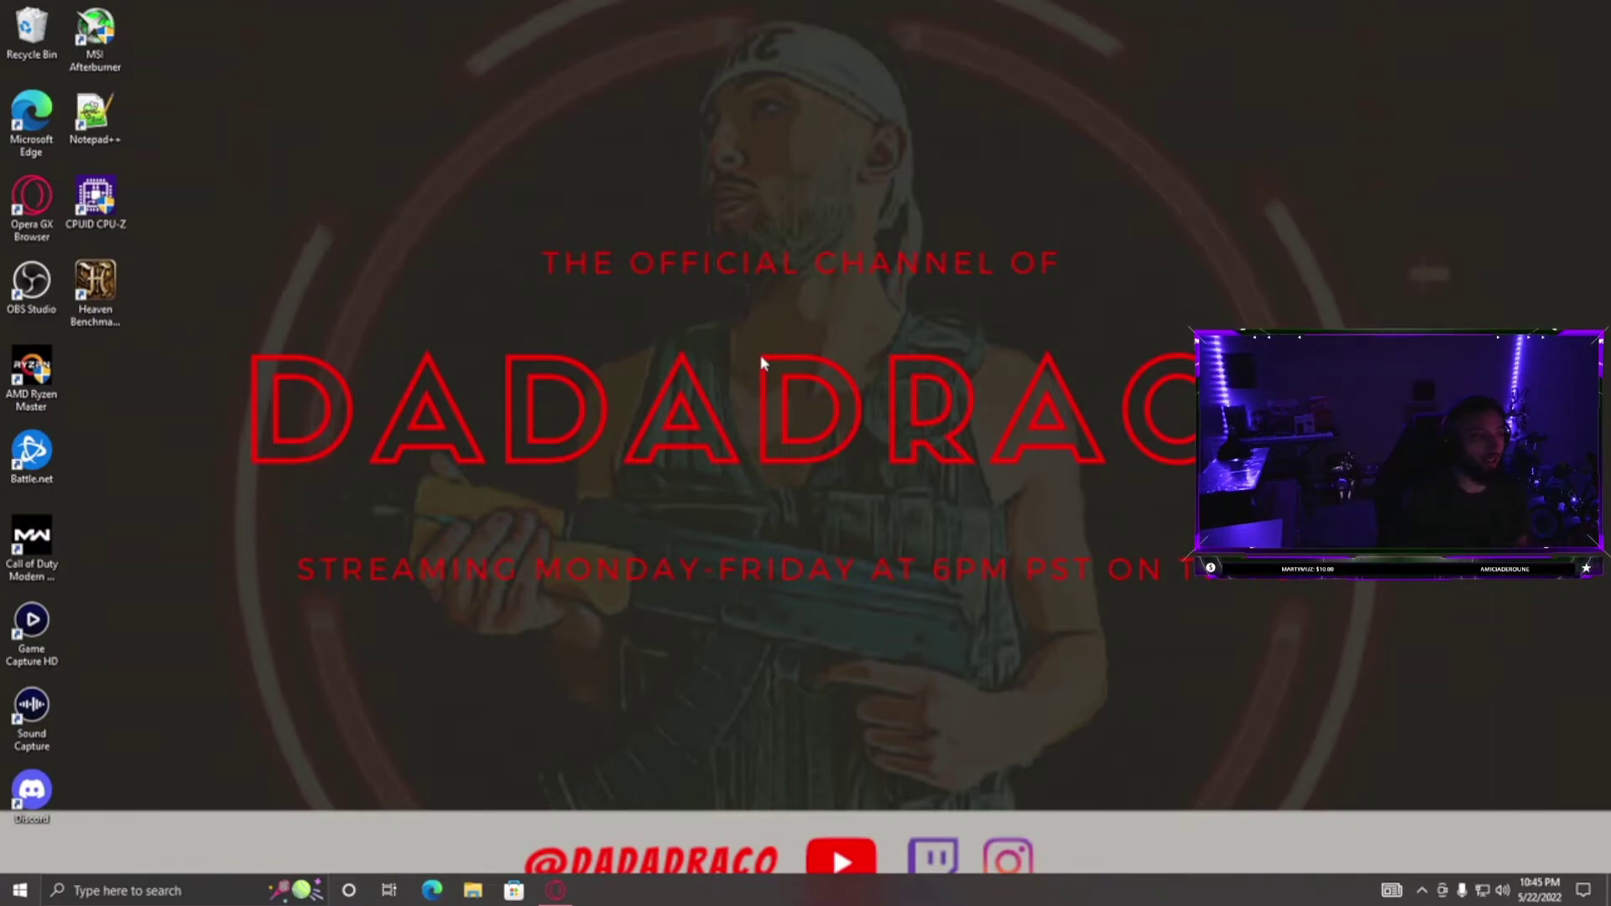
- Open OBS Studio and add a new Video Capture Device source to the scene
{"action": "left_click", "coordinate": [45, 294]}
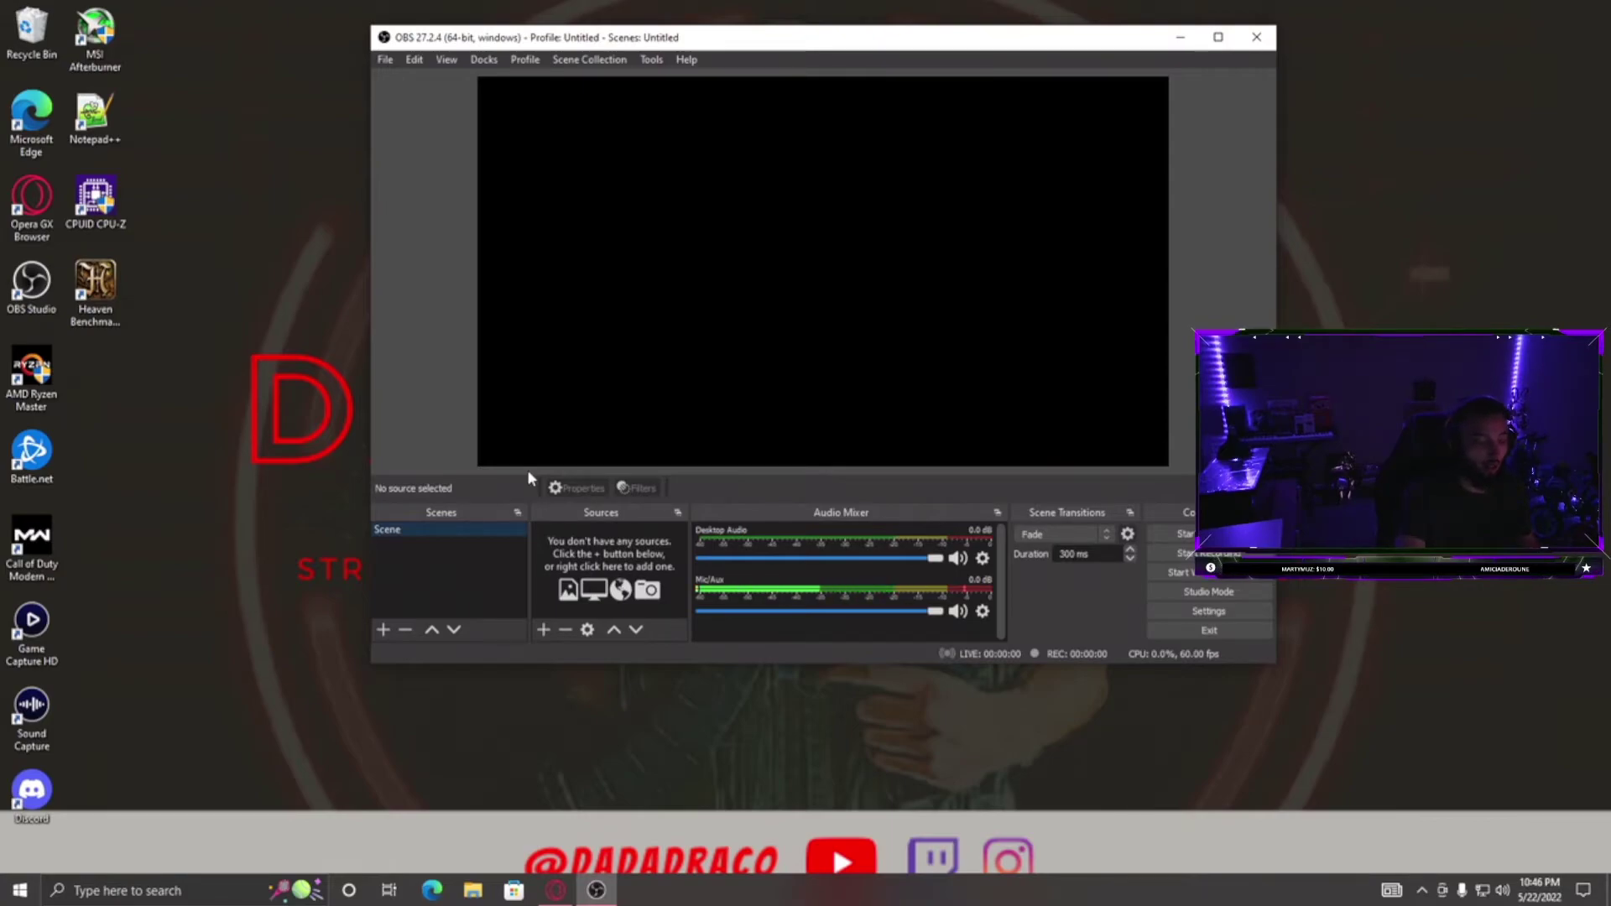
{"action": "left_click", "coordinate": [544, 632]}
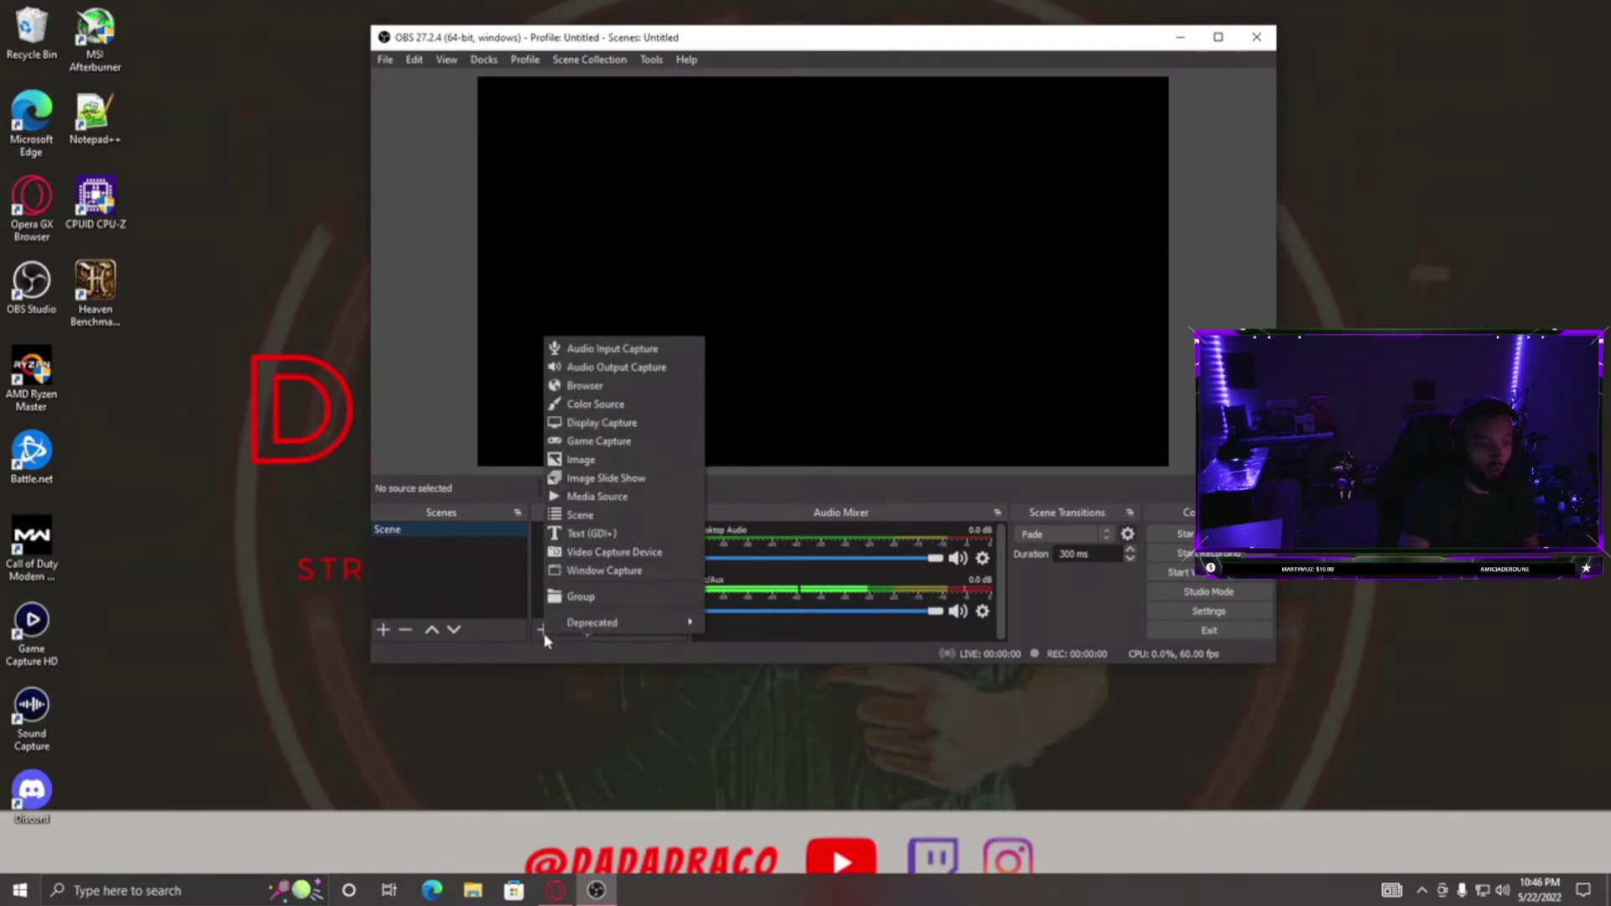
{"action": "left_click", "coordinate": [631, 554]}
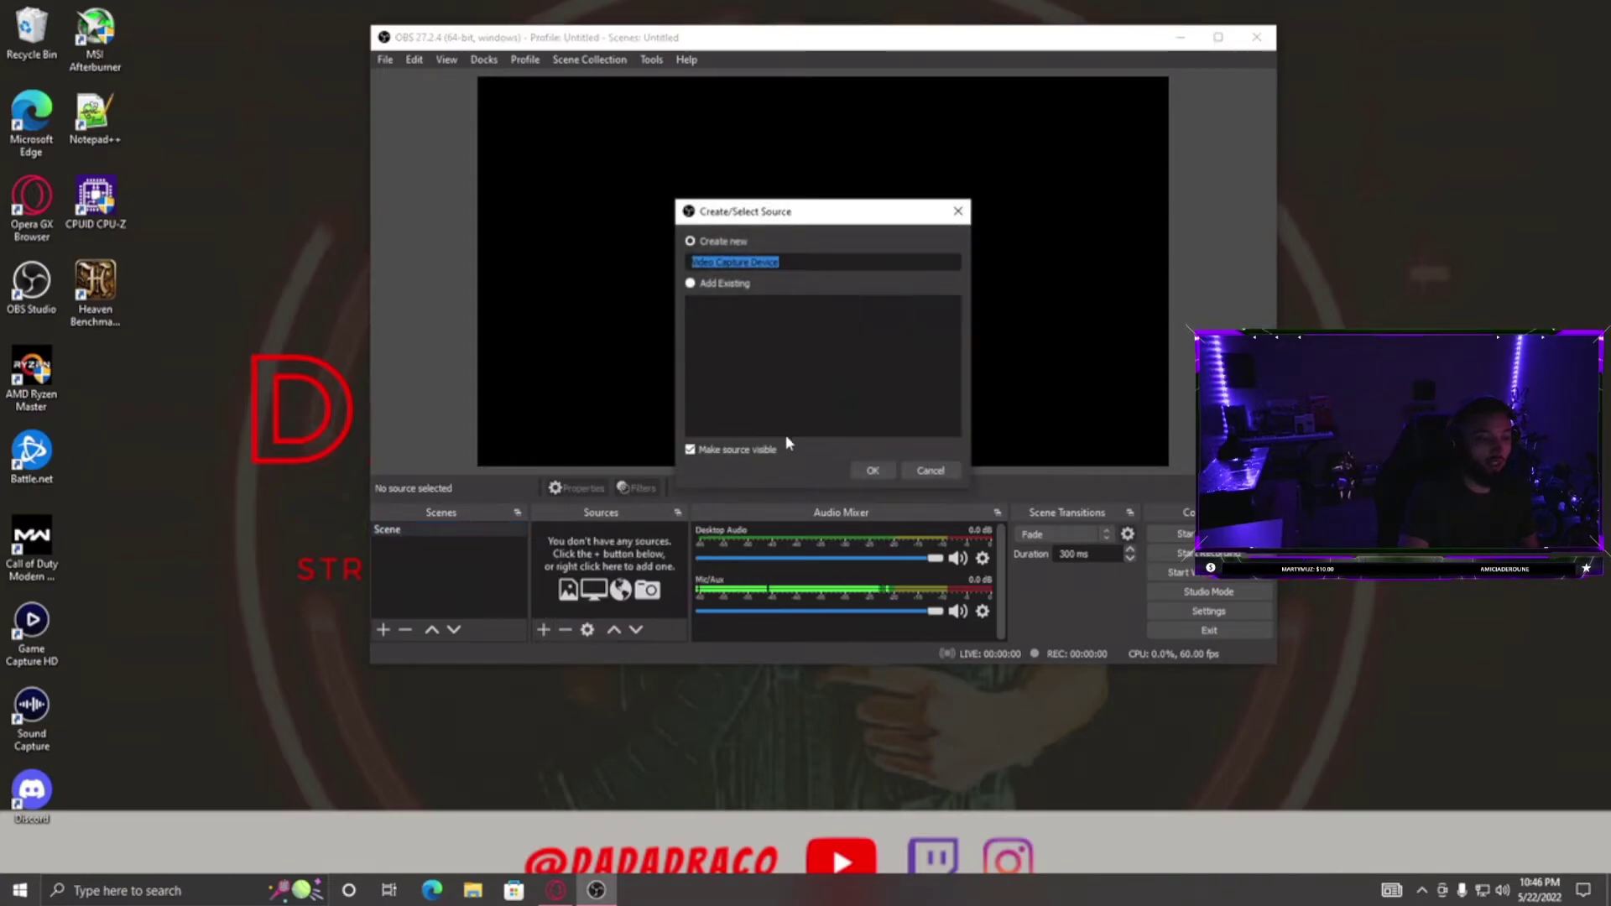
{"action": "left_click", "coordinate": [873, 470]}
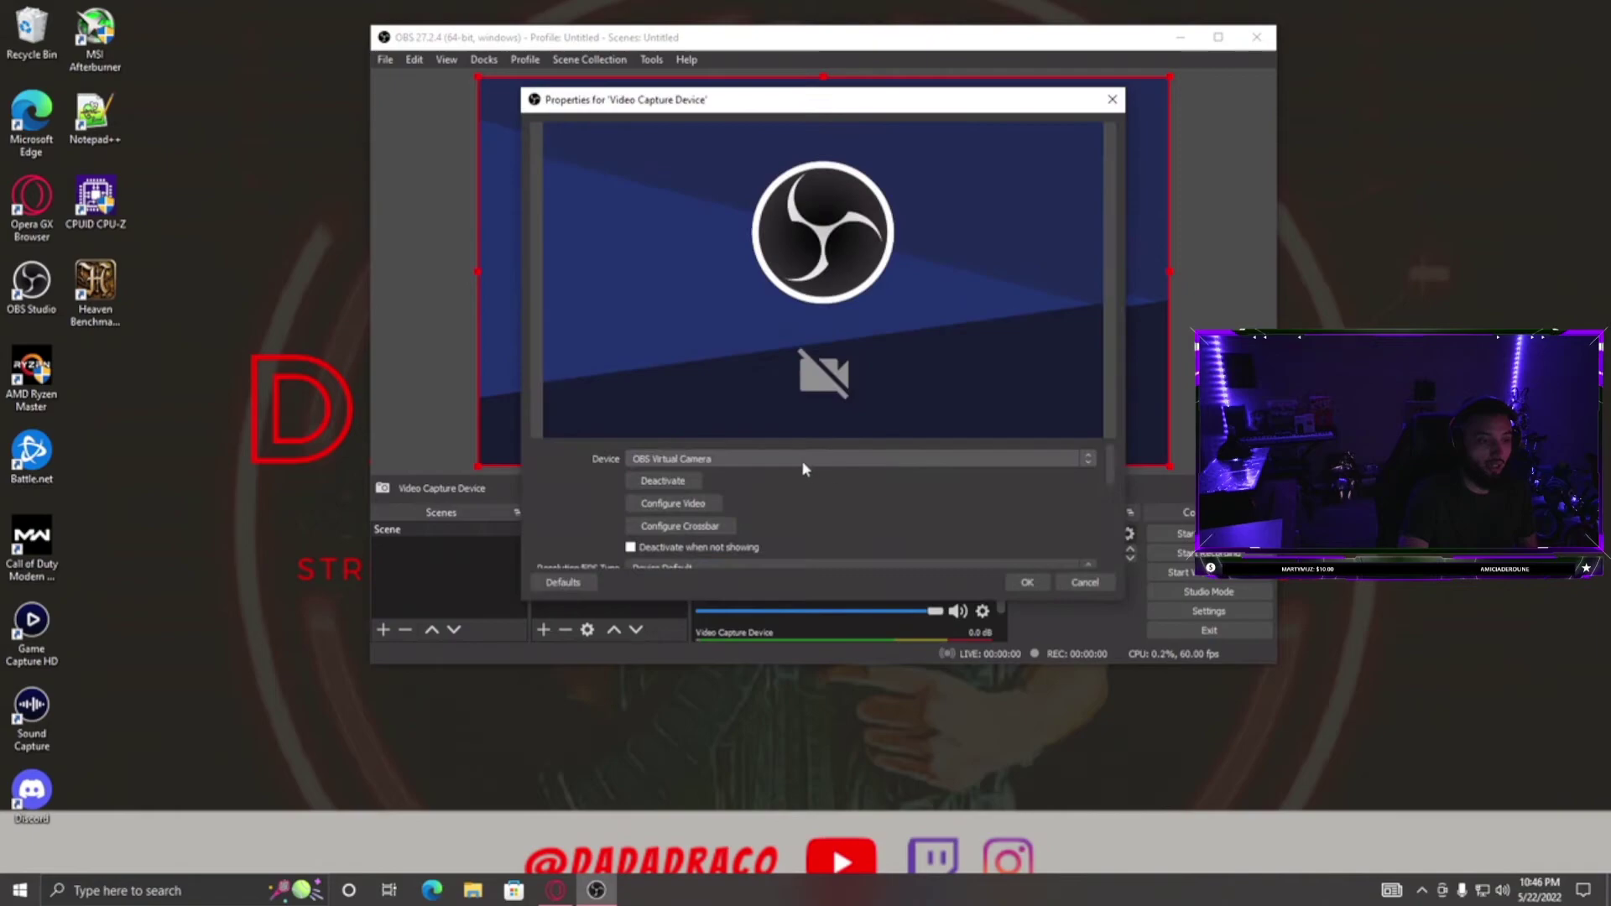
- Set the Video Capture Device source's device to Elgato Game Capture HD and accept its properties
{"action": "left_click", "coordinate": [740, 457]}
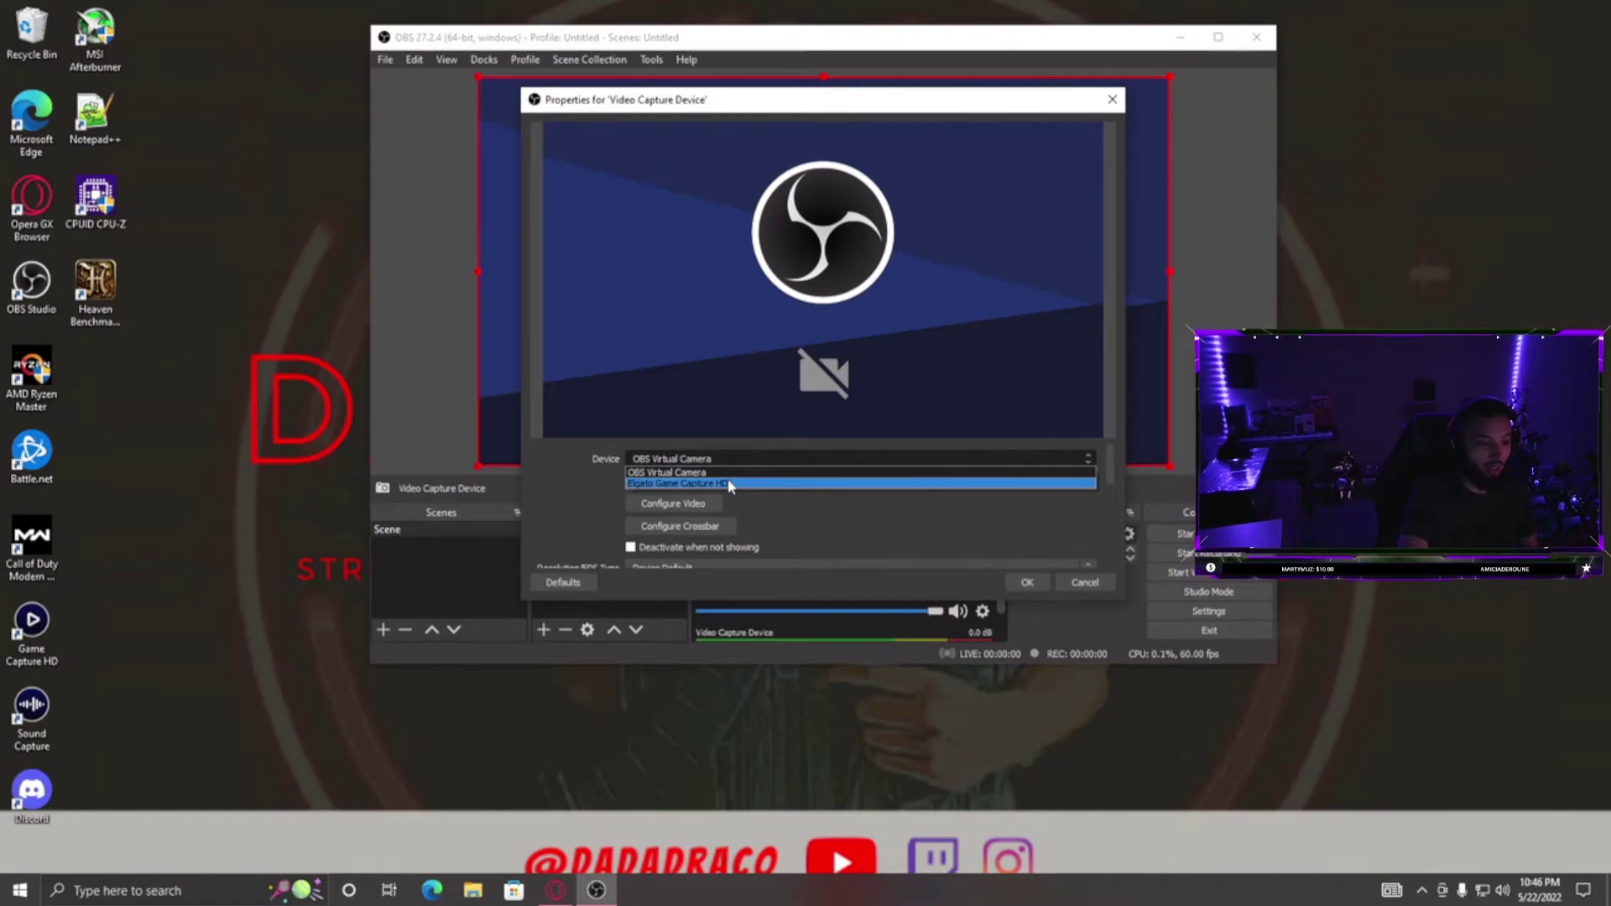
{"action": "left_click", "coordinate": [729, 484]}
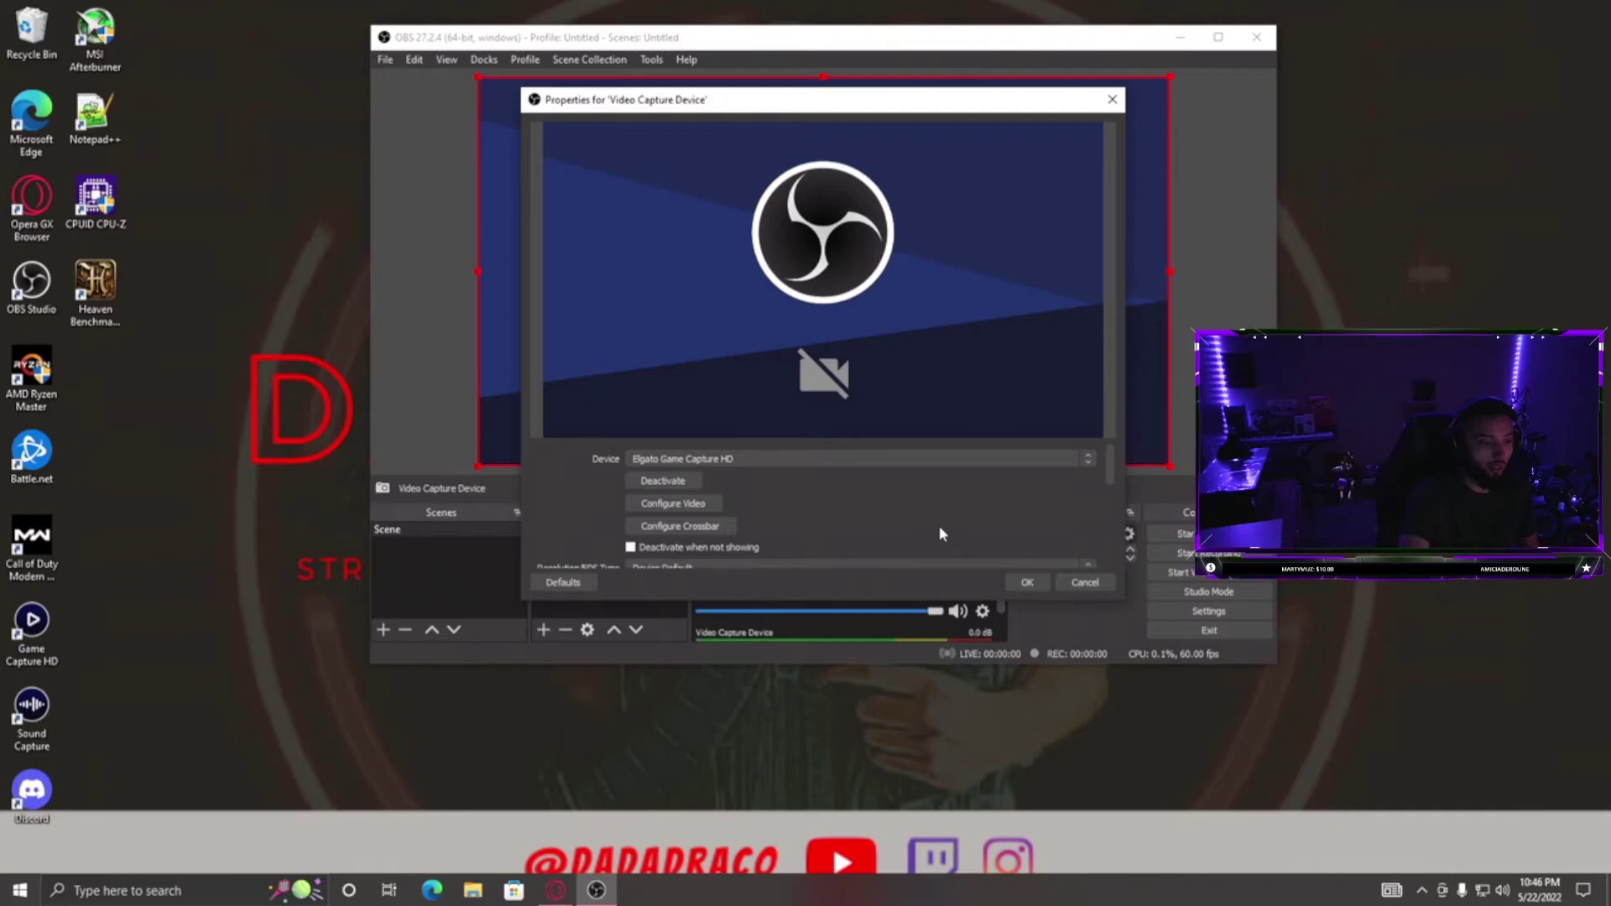
{"action": "scroll", "coordinate": [939, 525], "scroll_direction": "down", "scroll_amount": 10}
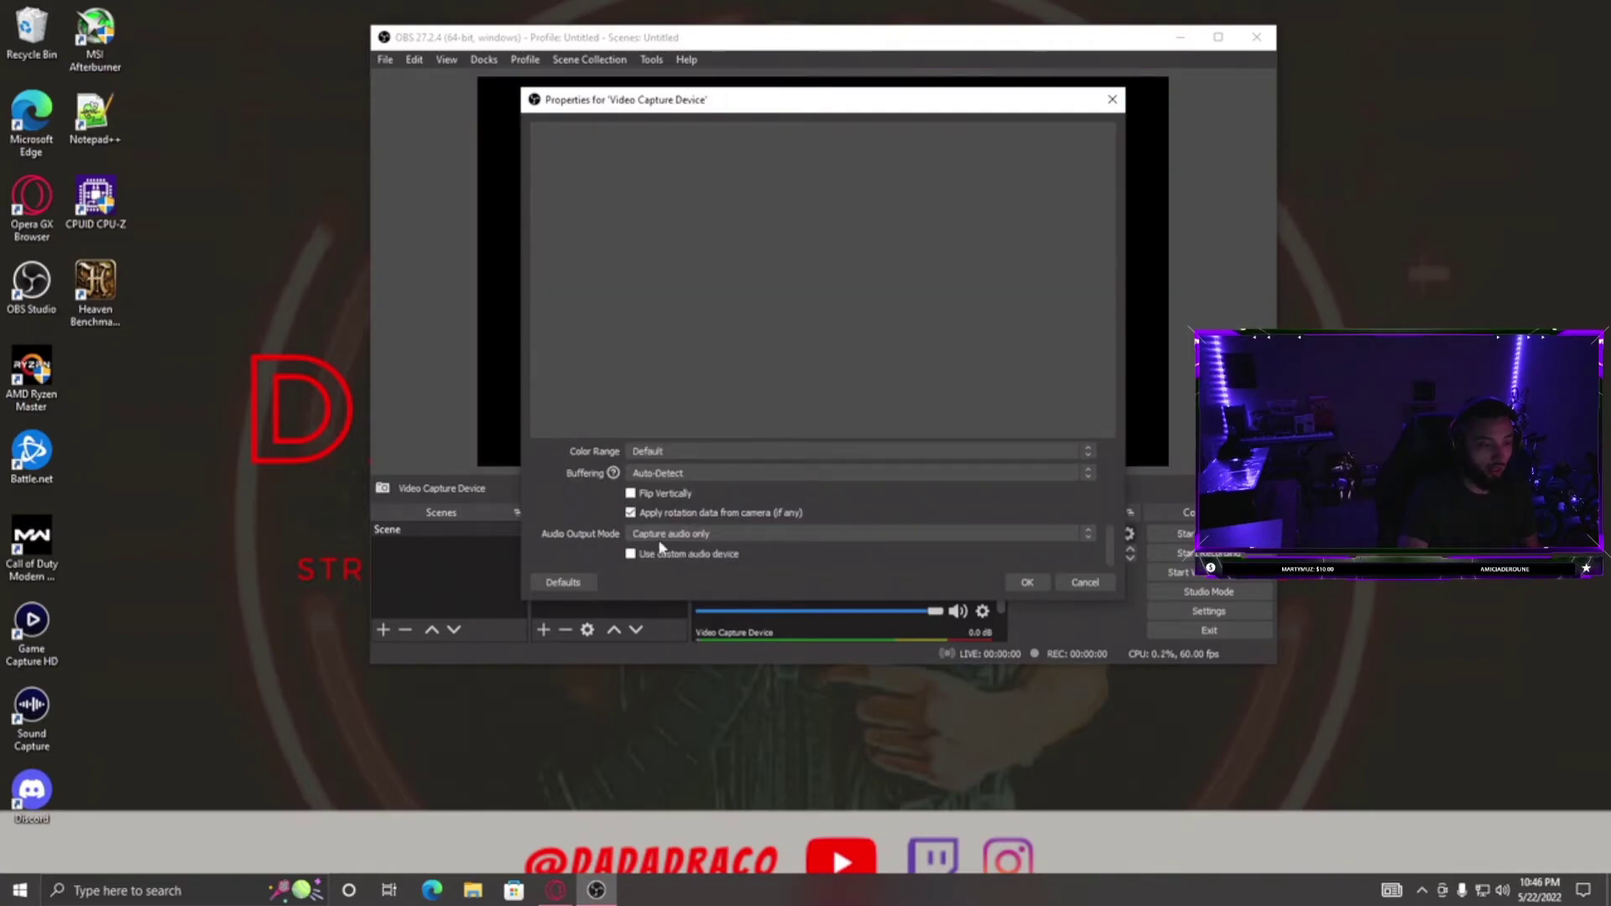
{"action": "left_click", "coordinate": [1028, 583]}
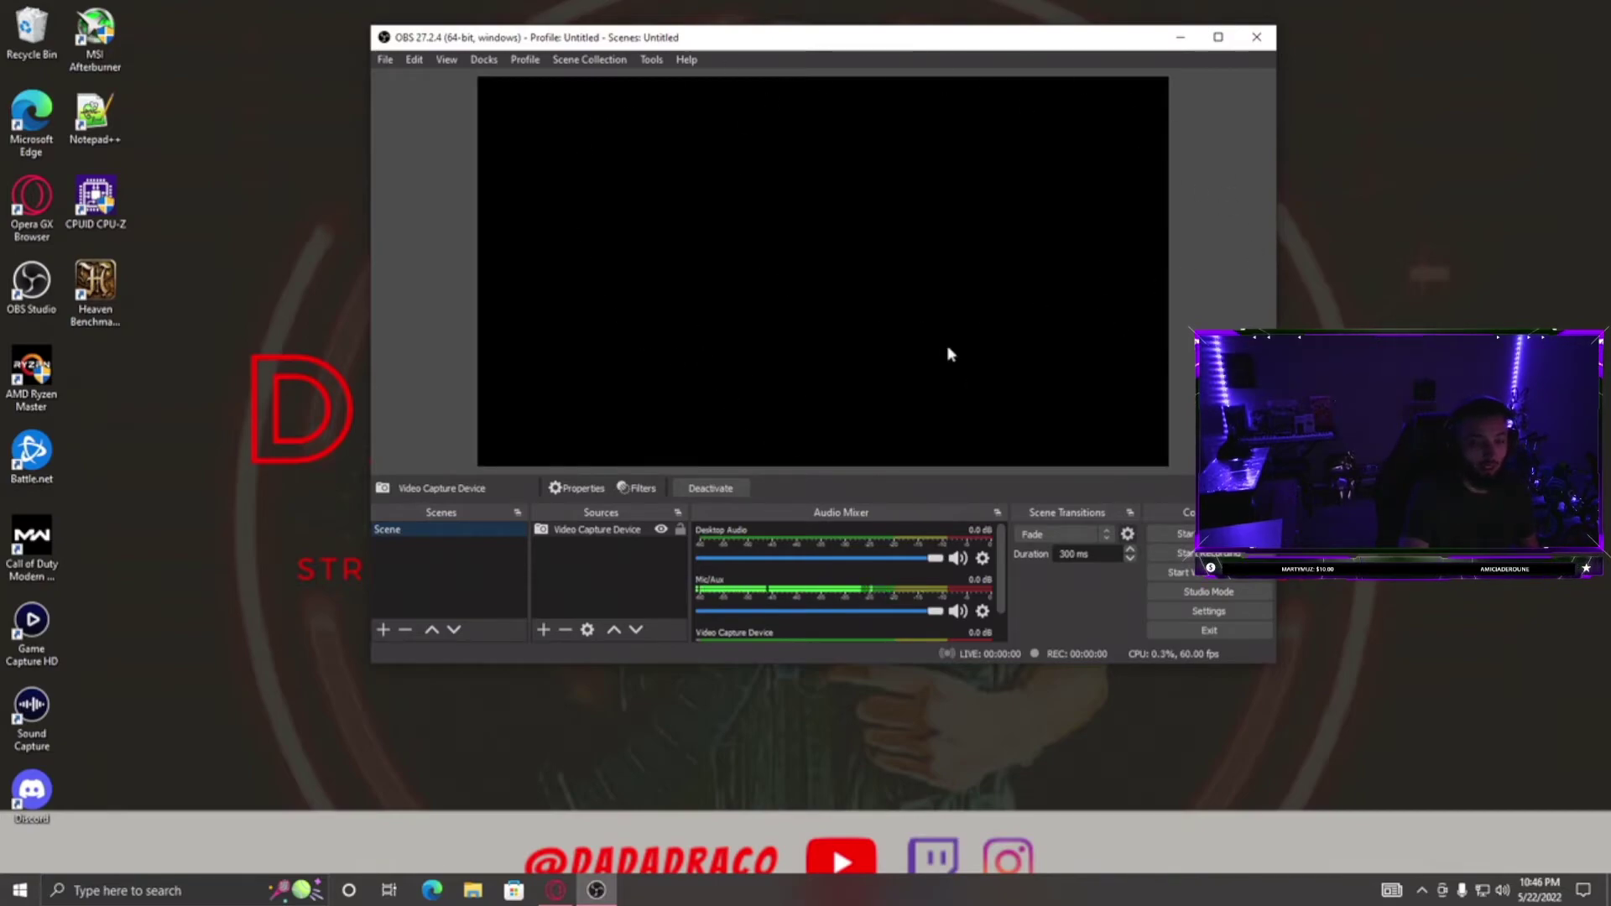
- Remove the Video Capture Device source from the scene and confirm the removal
{"action": "right_click", "coordinate": [597, 528]}
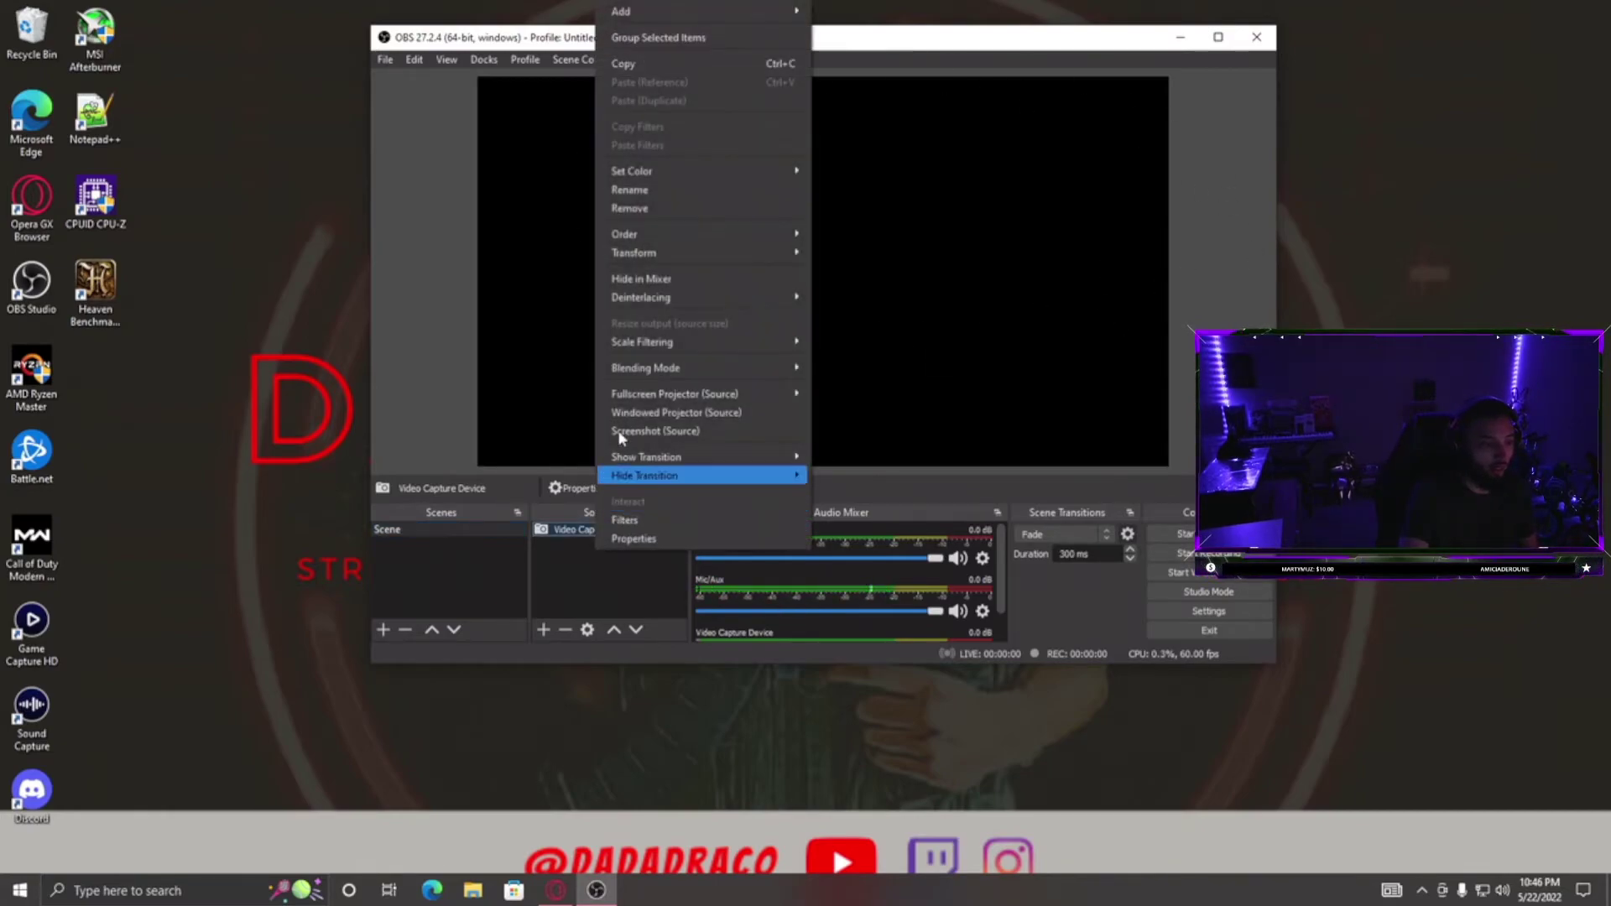
{"action": "left_click", "coordinate": [642, 213]}
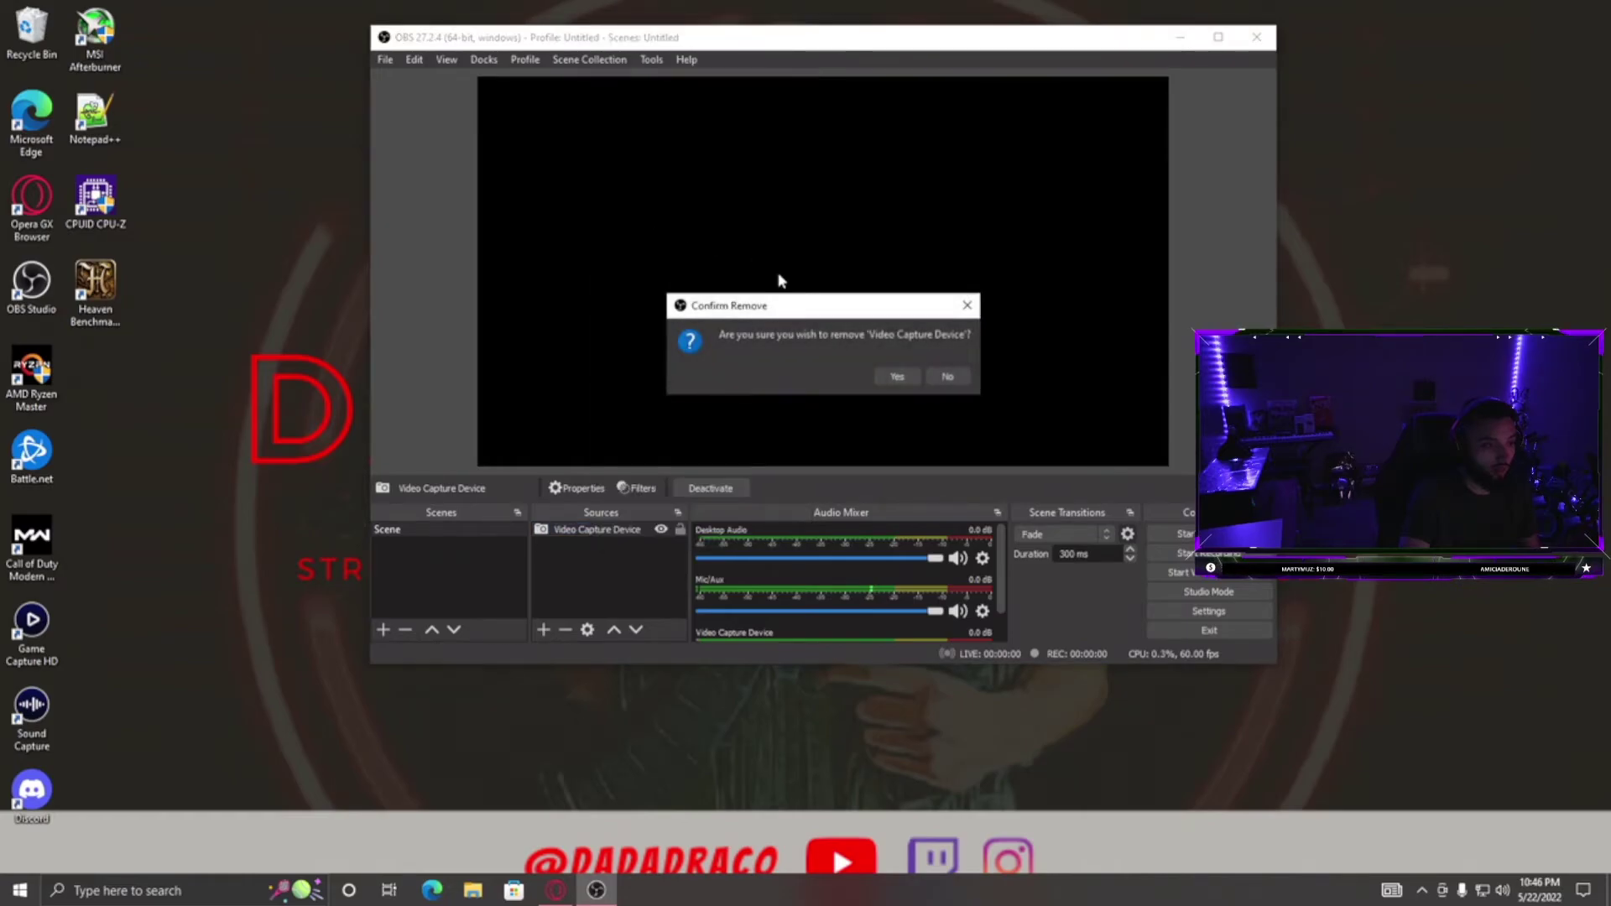
{"action": "left_click", "coordinate": [908, 382]}
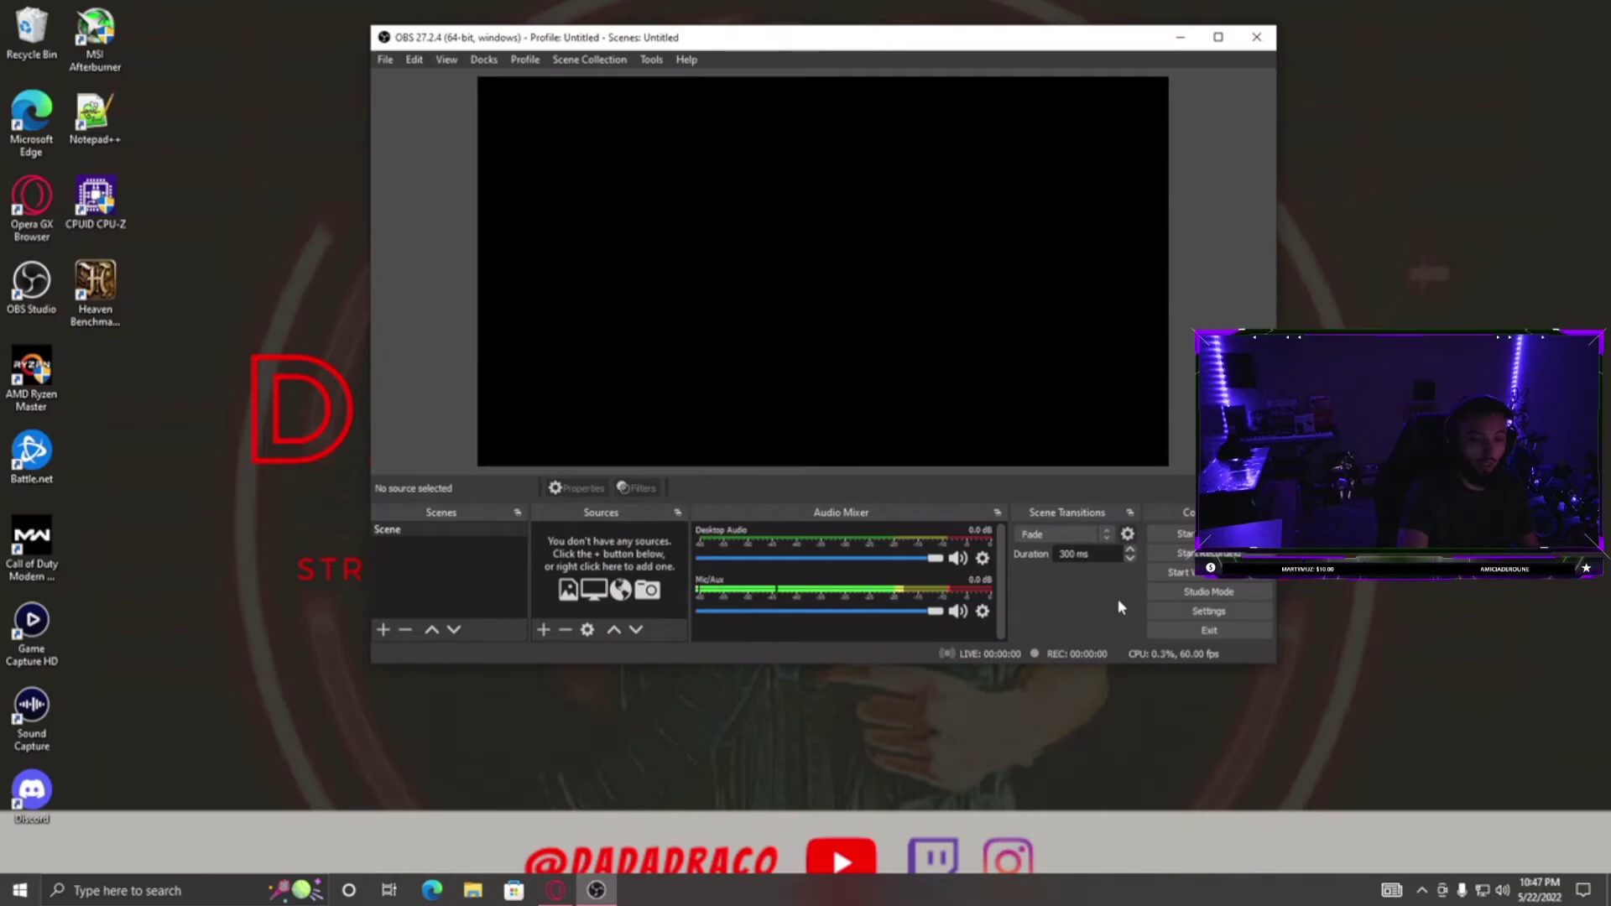
- Review the canvas resolution, output resolution and FPS in the OBS video settings, leave them as they are, and close OBS
{"action": "left_click", "coordinate": [1208, 612]}
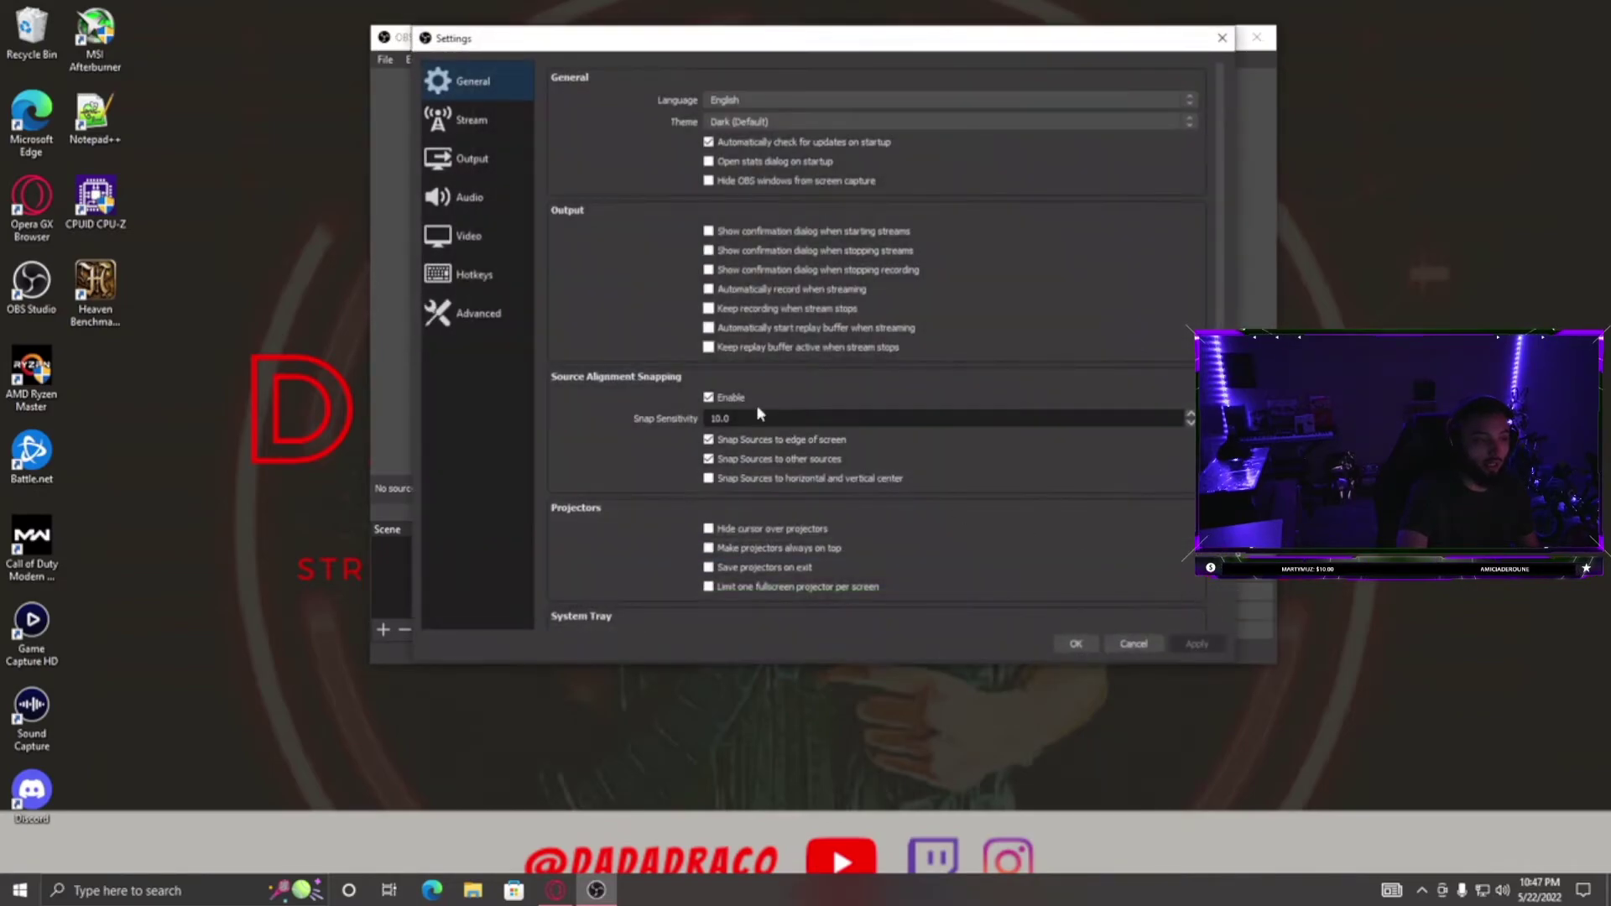
{"action": "left_click", "coordinate": [470, 237]}
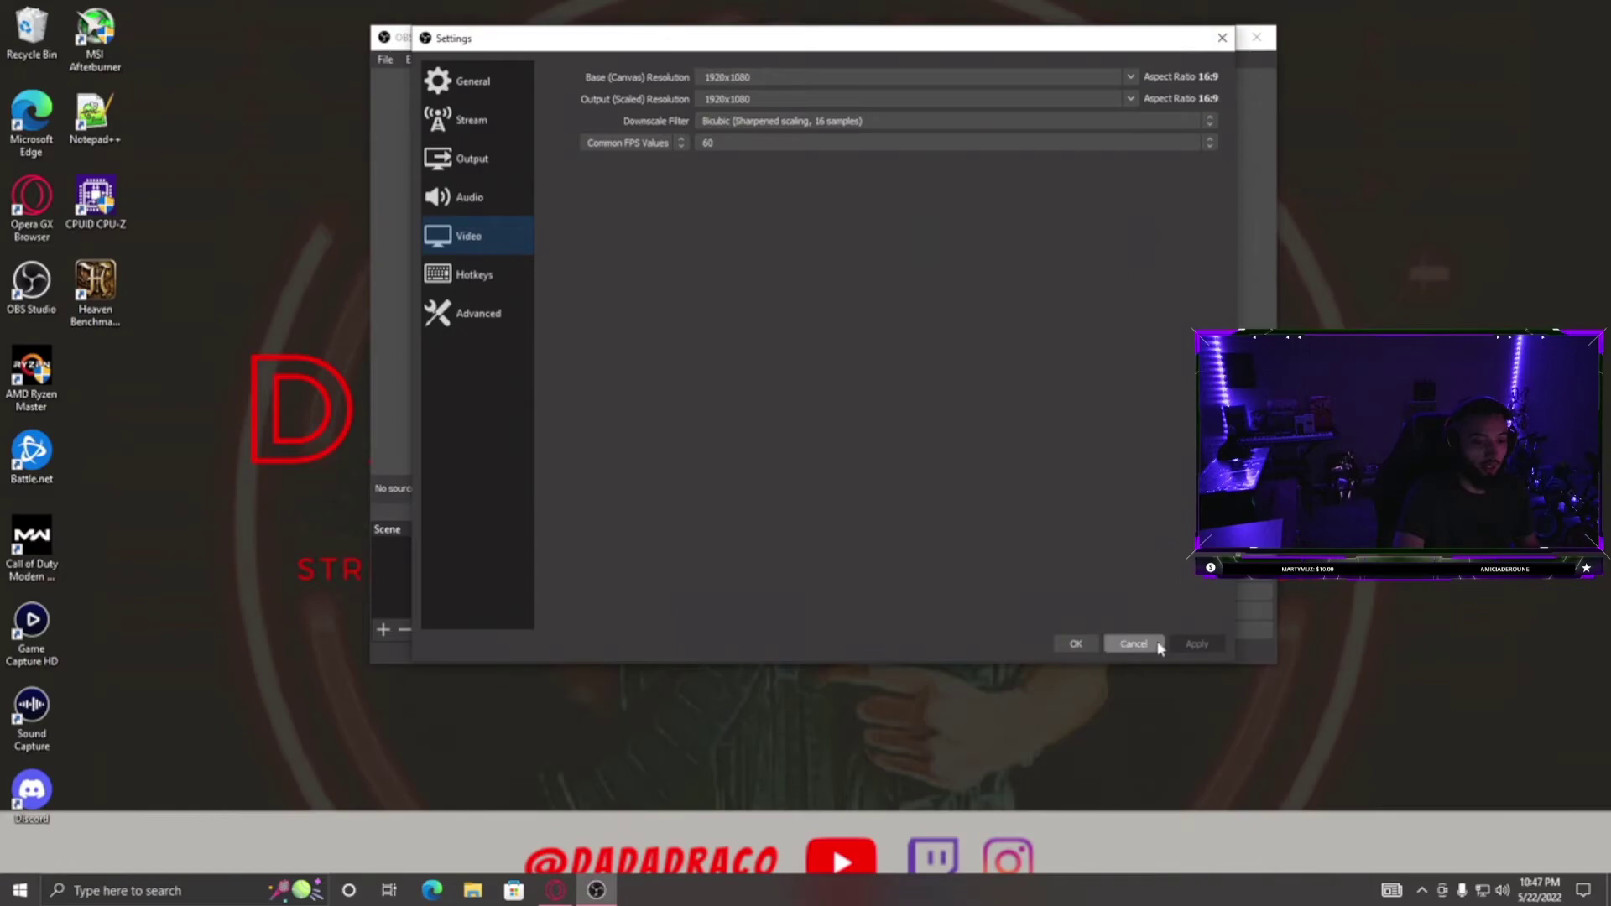
{"action": "left_click", "coordinate": [1223, 38]}
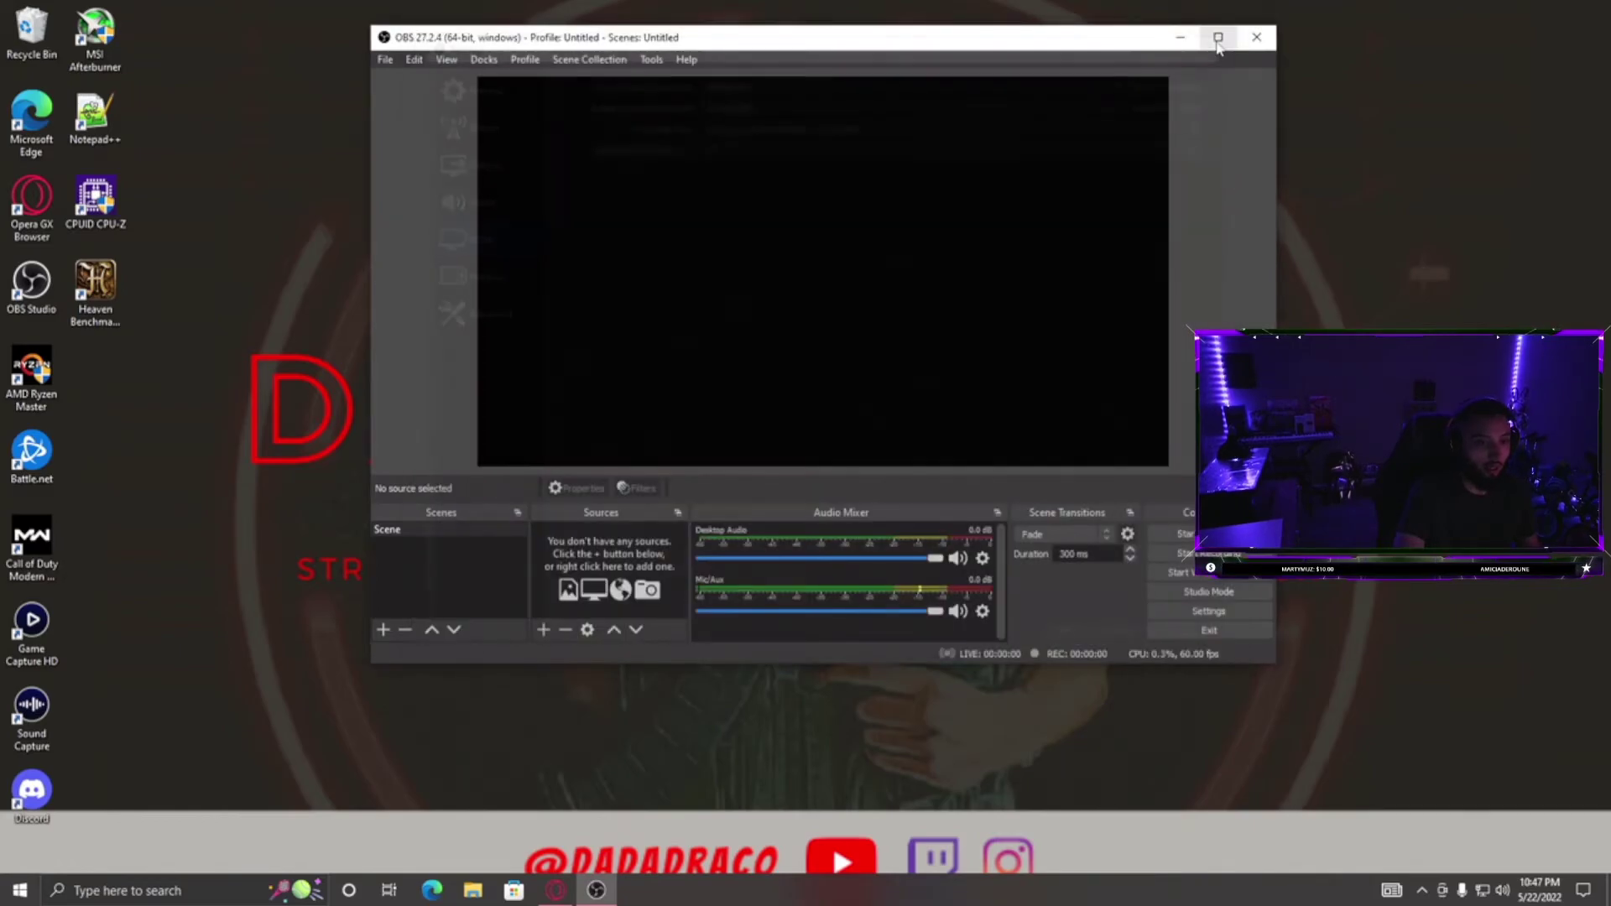
{"action": "left_click", "coordinate": [1261, 37]}
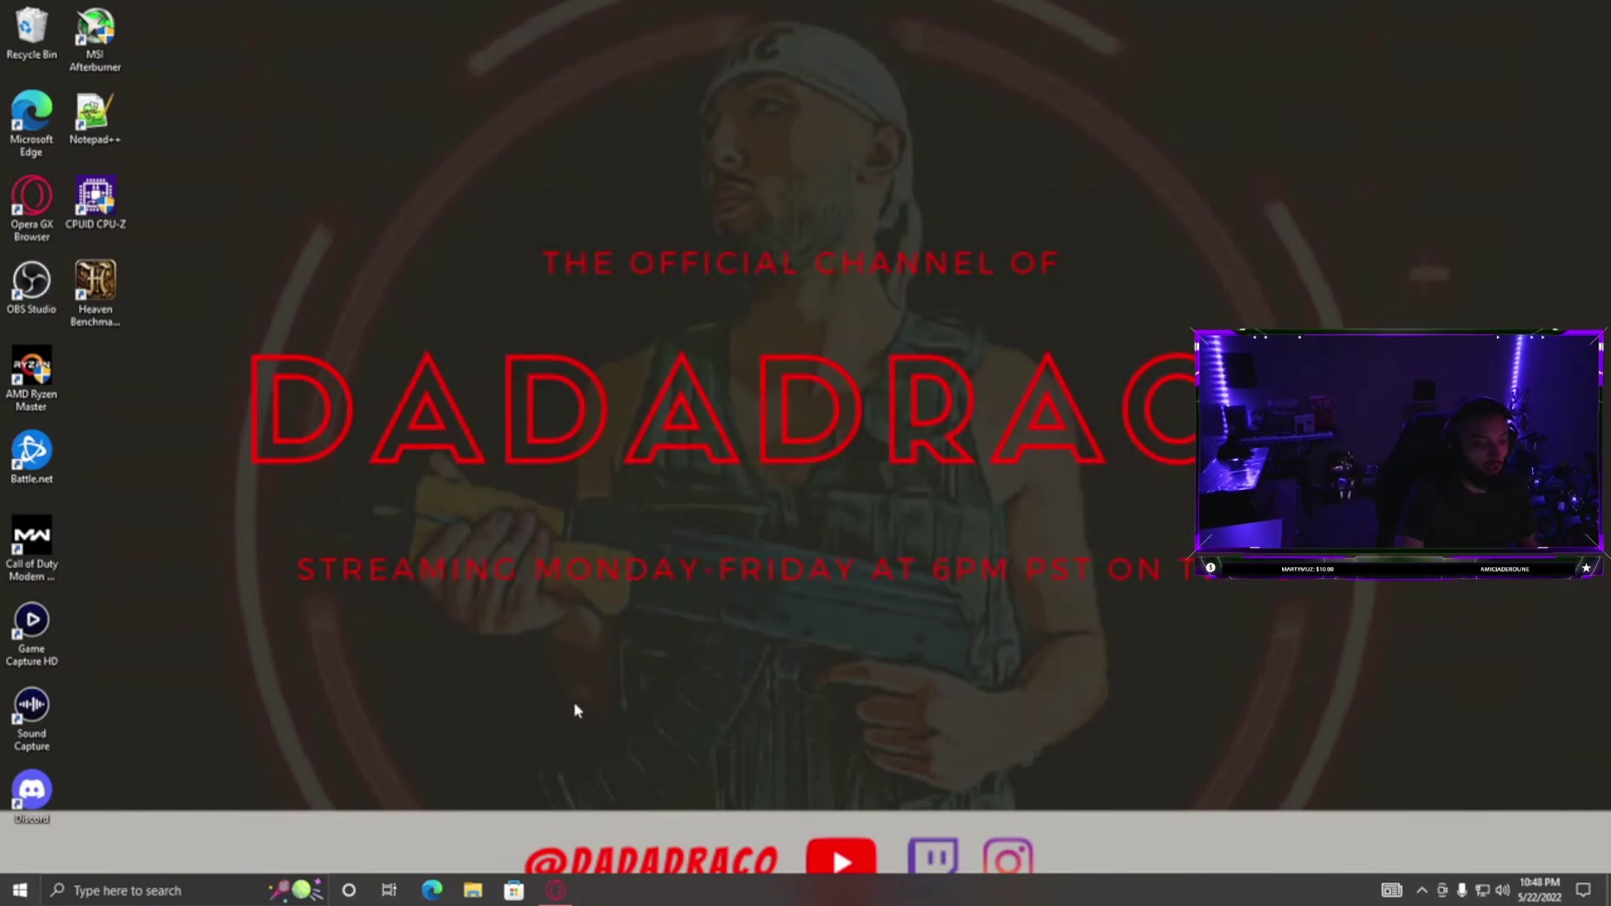
- Switch to the Opera GX browser and play the Twitch video "Warzone TEST NO AUDIO" in full screen
{"action": "left_click", "coordinate": [557, 891]}
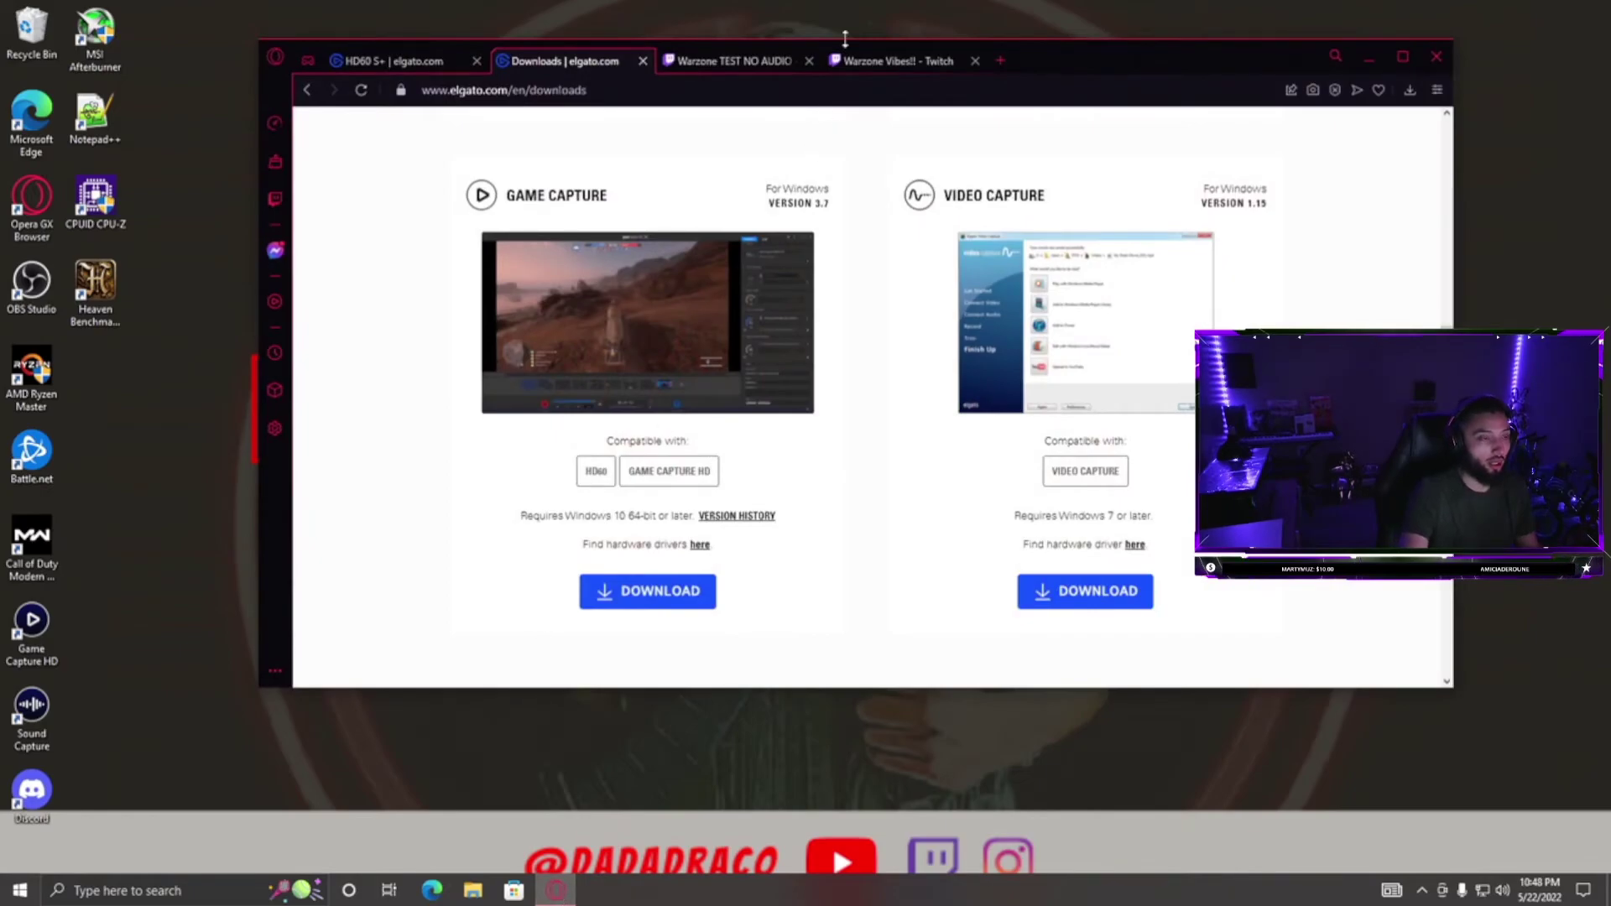
{"action": "left_click", "coordinate": [749, 63]}
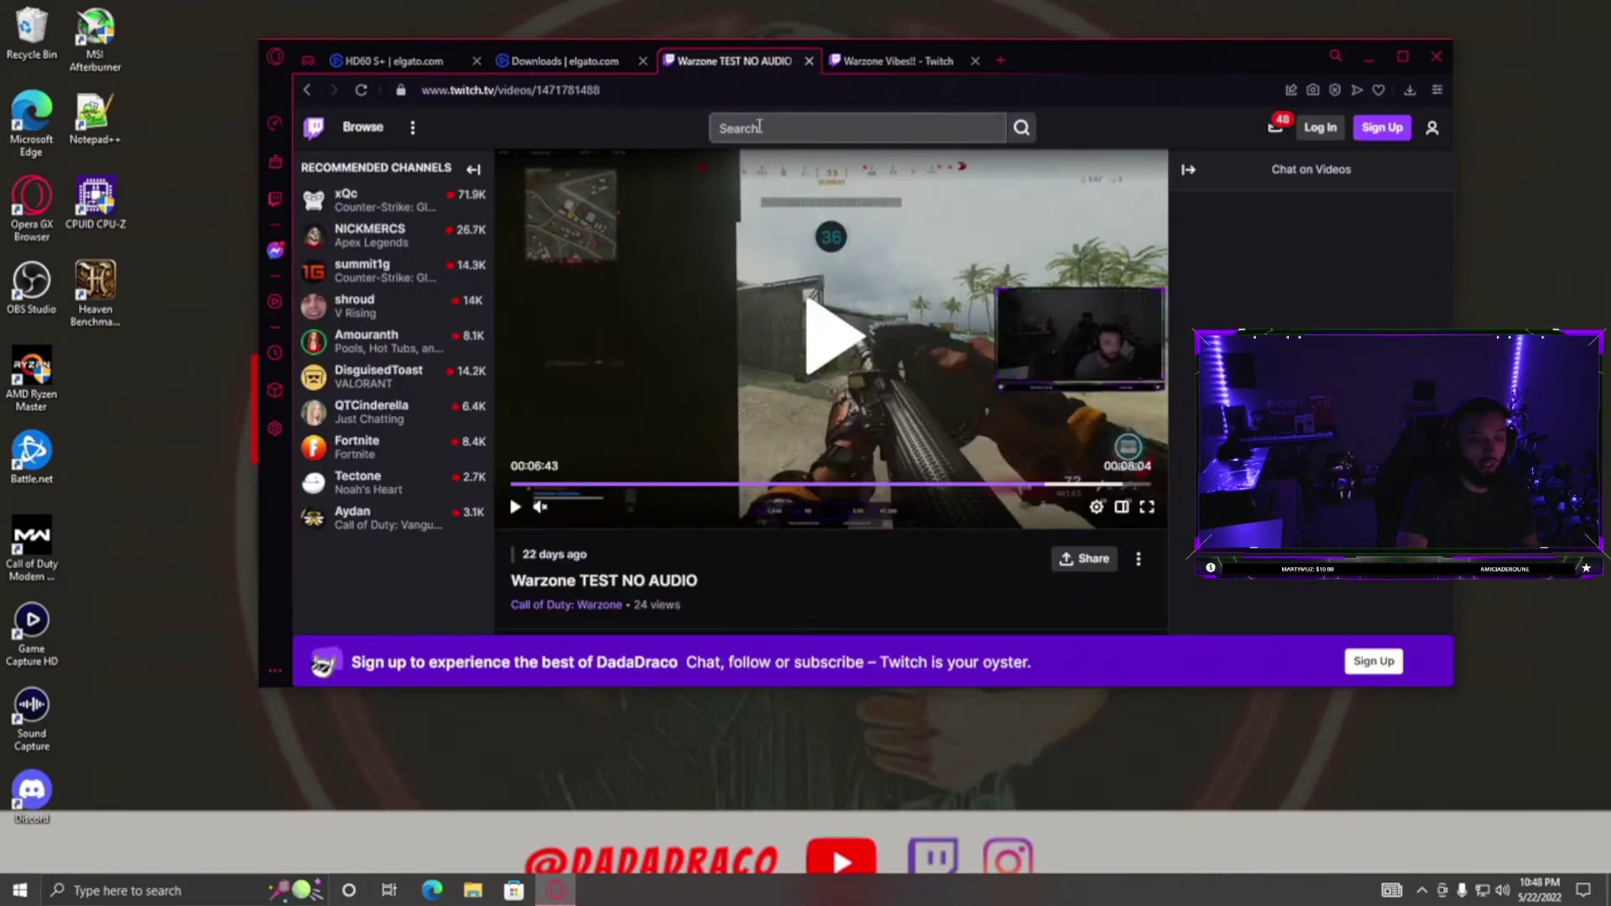
{"action": "left_click", "coordinate": [1146, 507]}
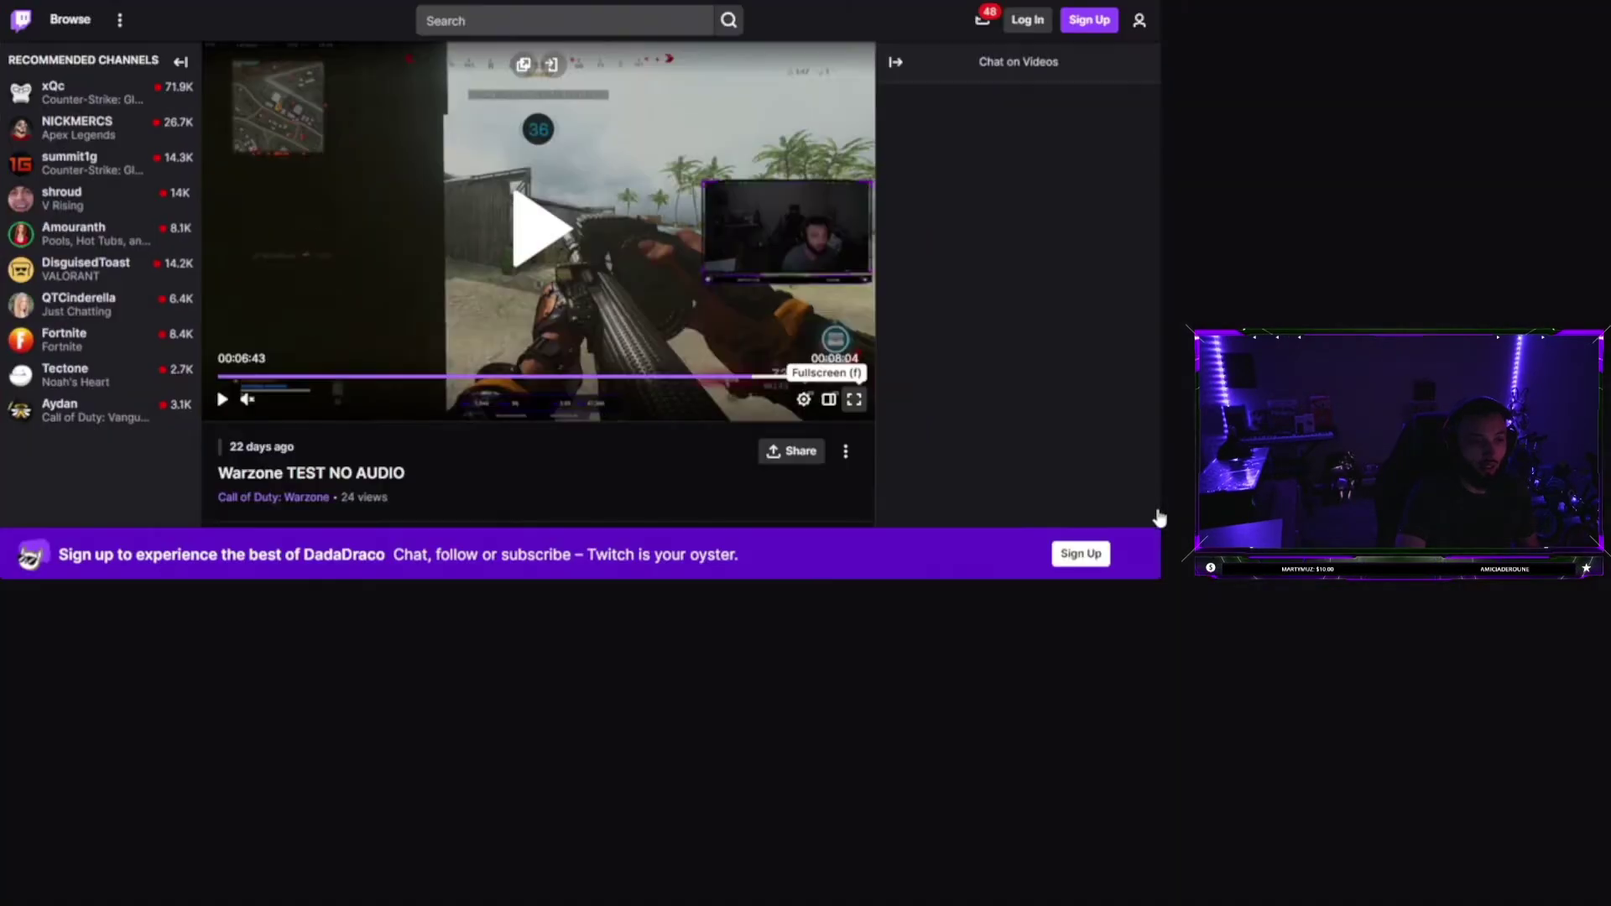
{"action": "left_click", "coordinate": [849, 393]}
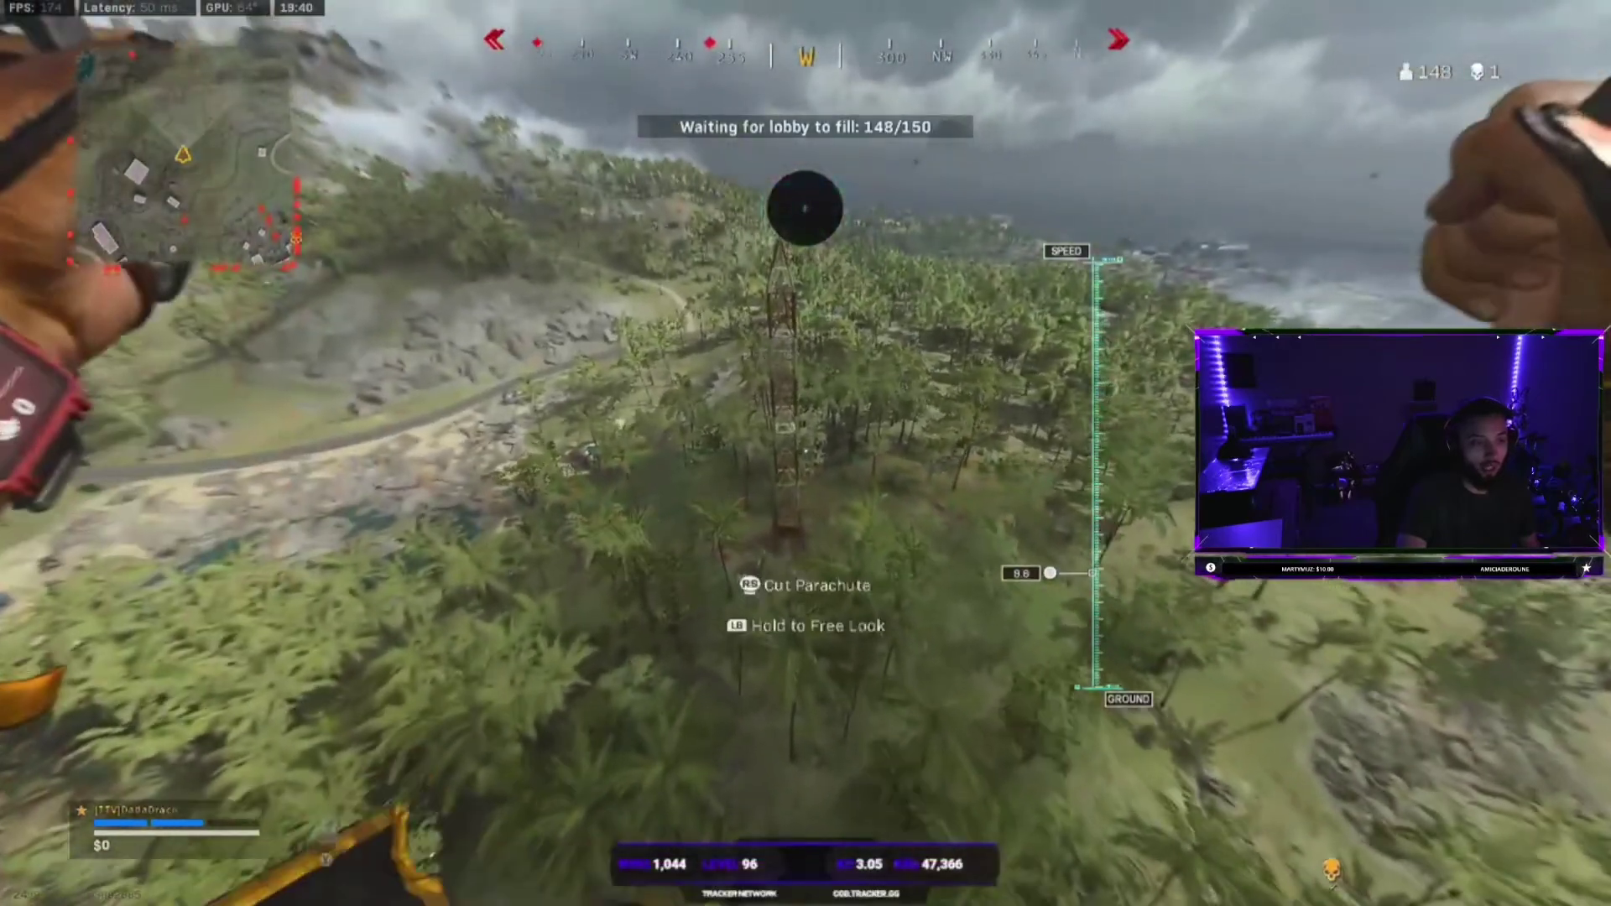
- Rewind the video to about 7:07, and pause and resume it repeatedly to examine the picture during fast motion
{"action": "mouse_move", "coordinate": [204, 653]}
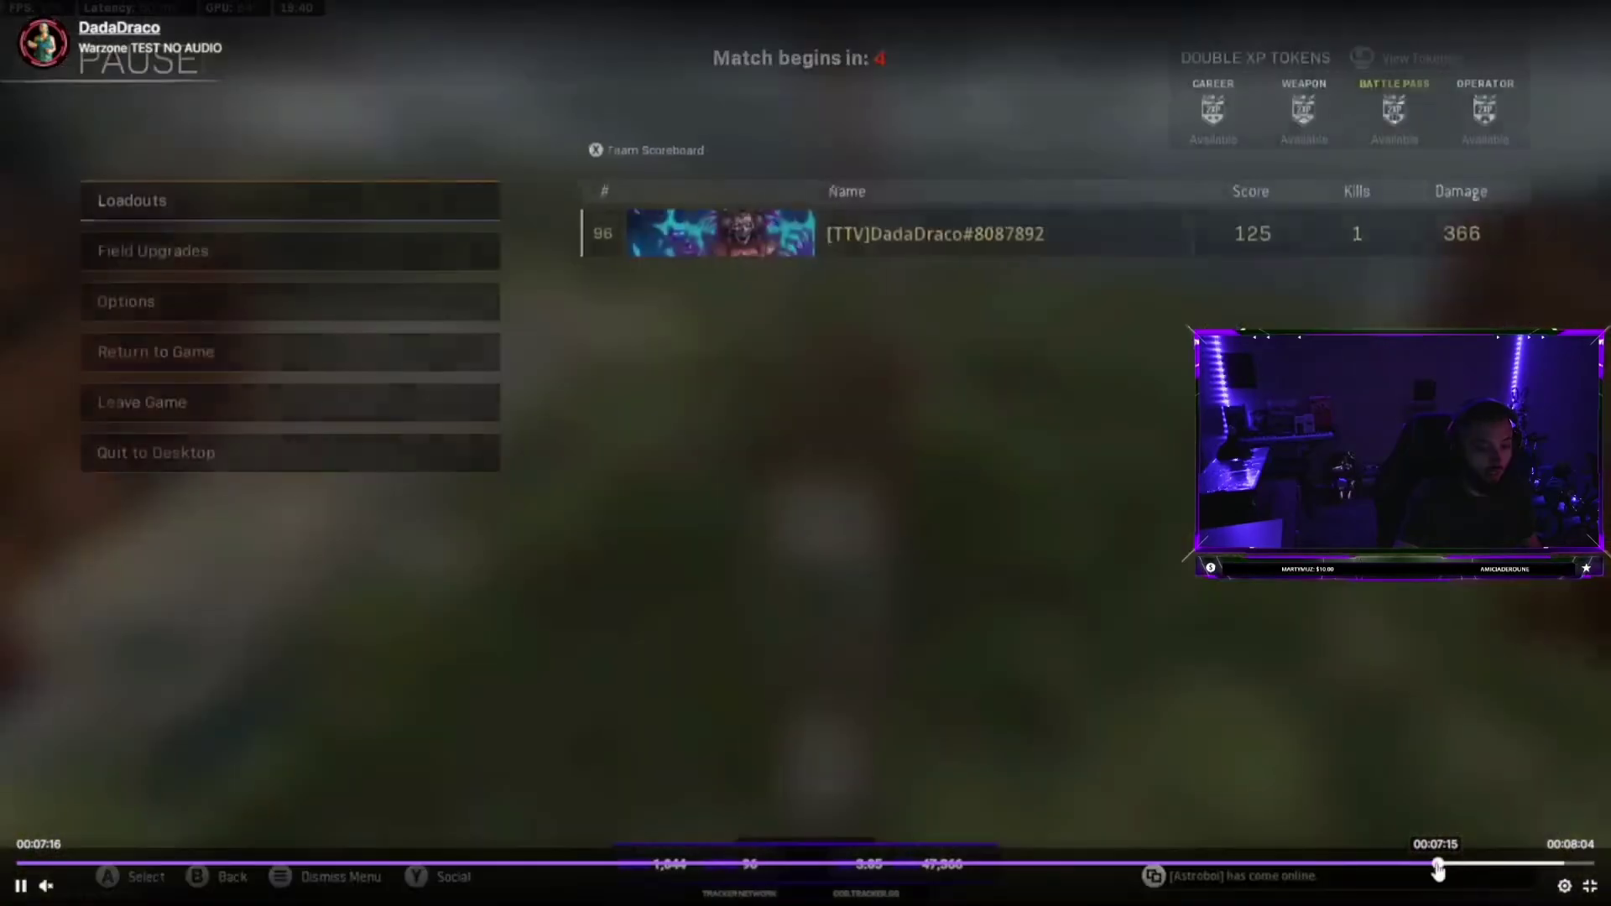
{"action": "key", "text": "Left"}
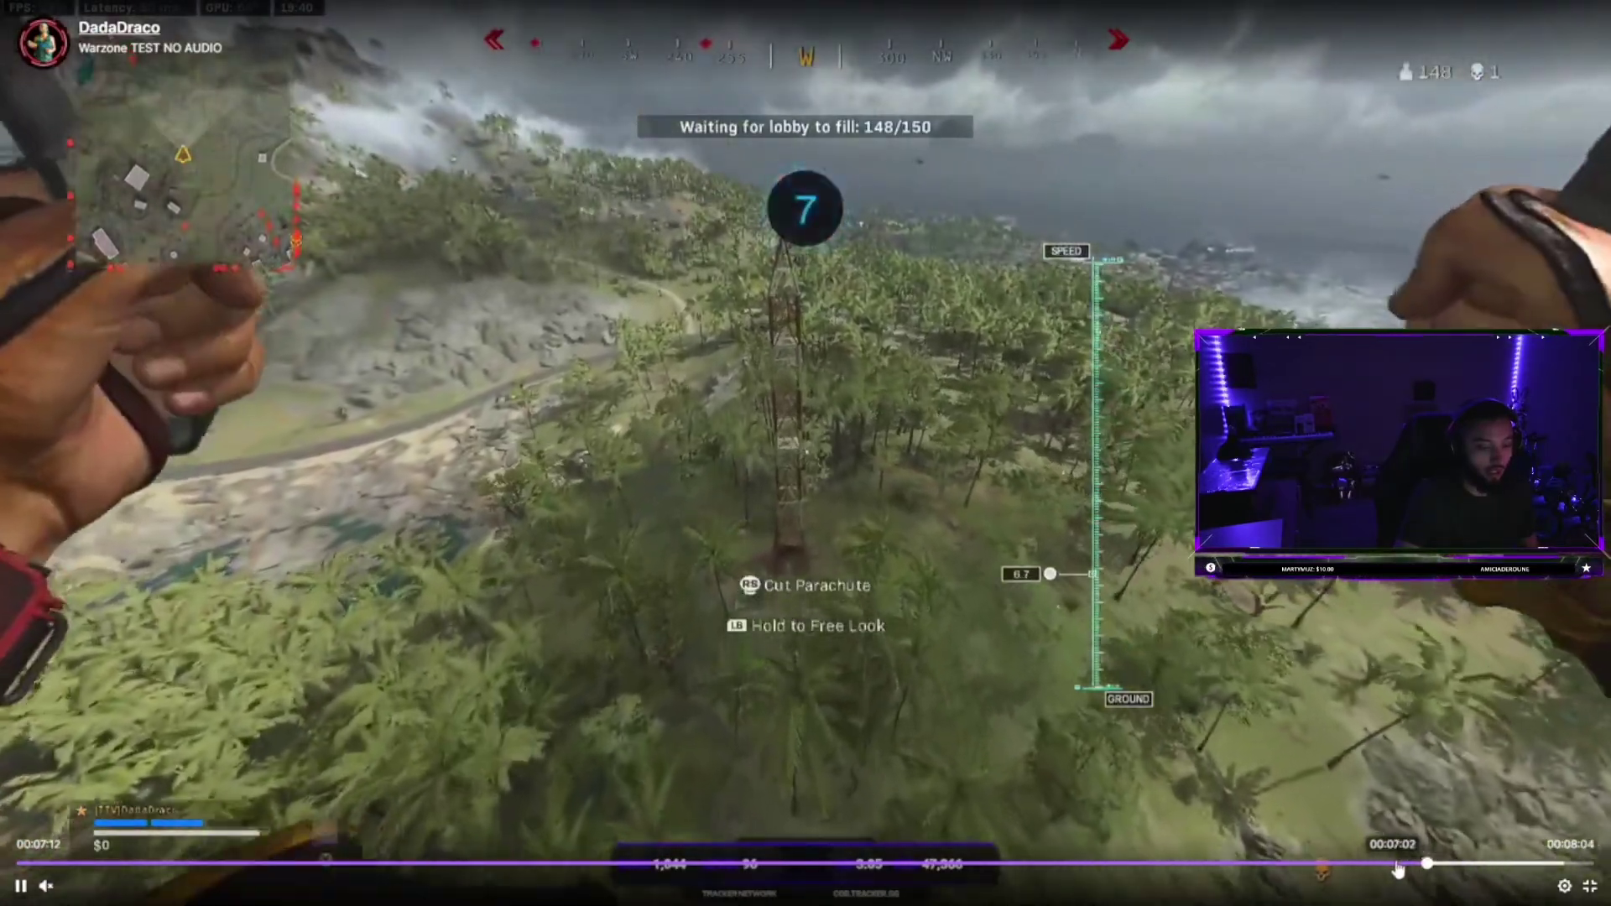
{"action": "key", "text": "Left"}
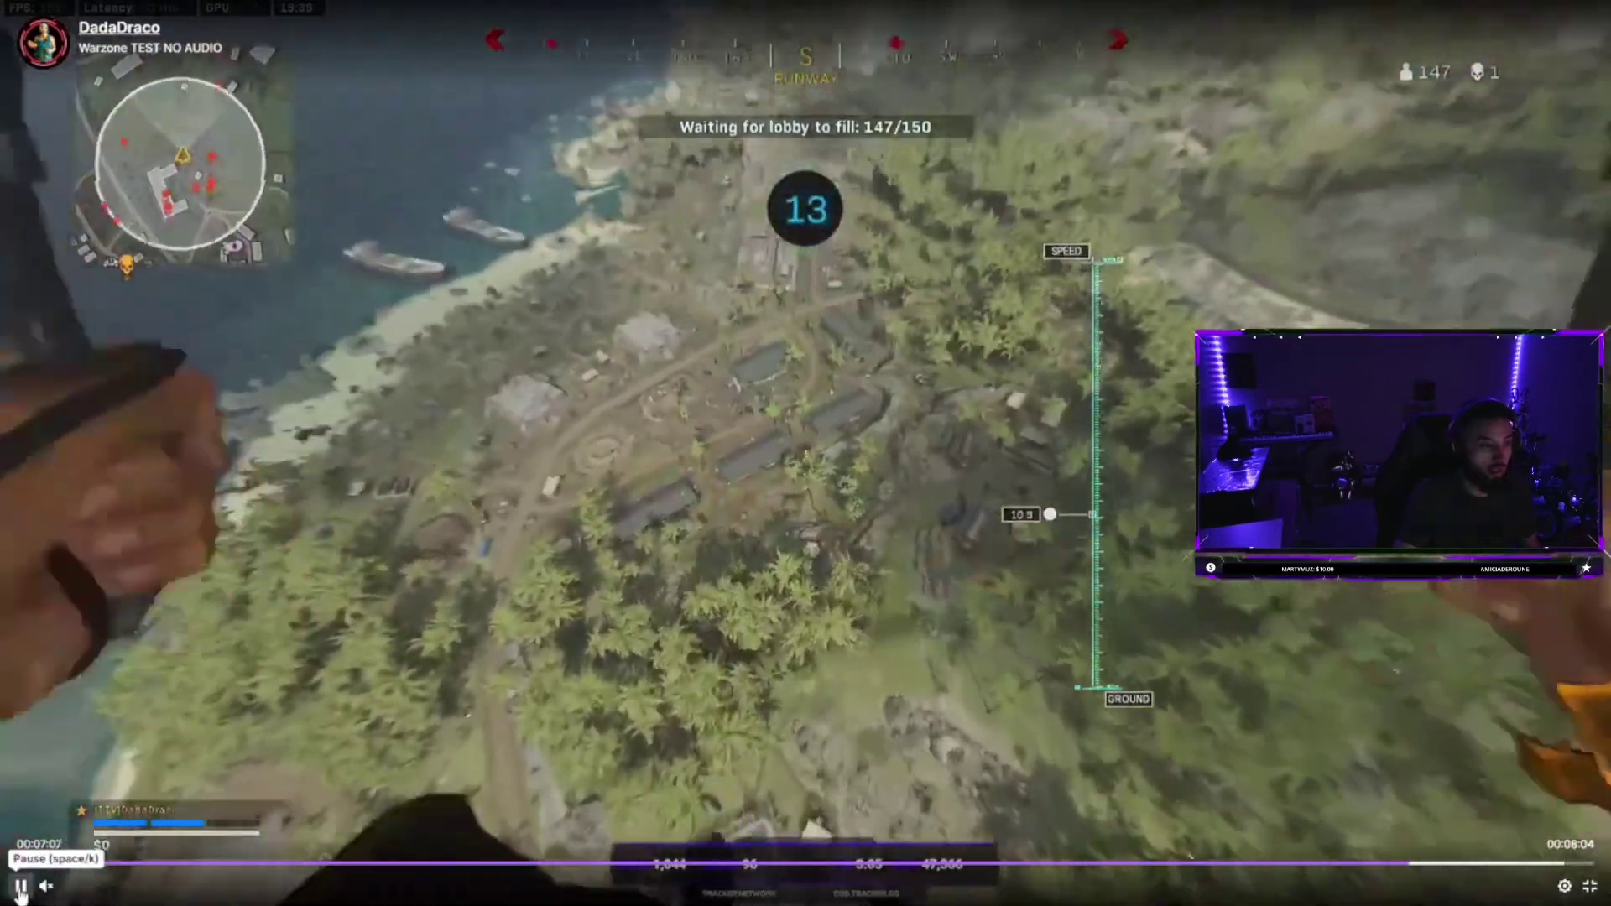
{"action": "left_click", "coordinate": [21, 889]}
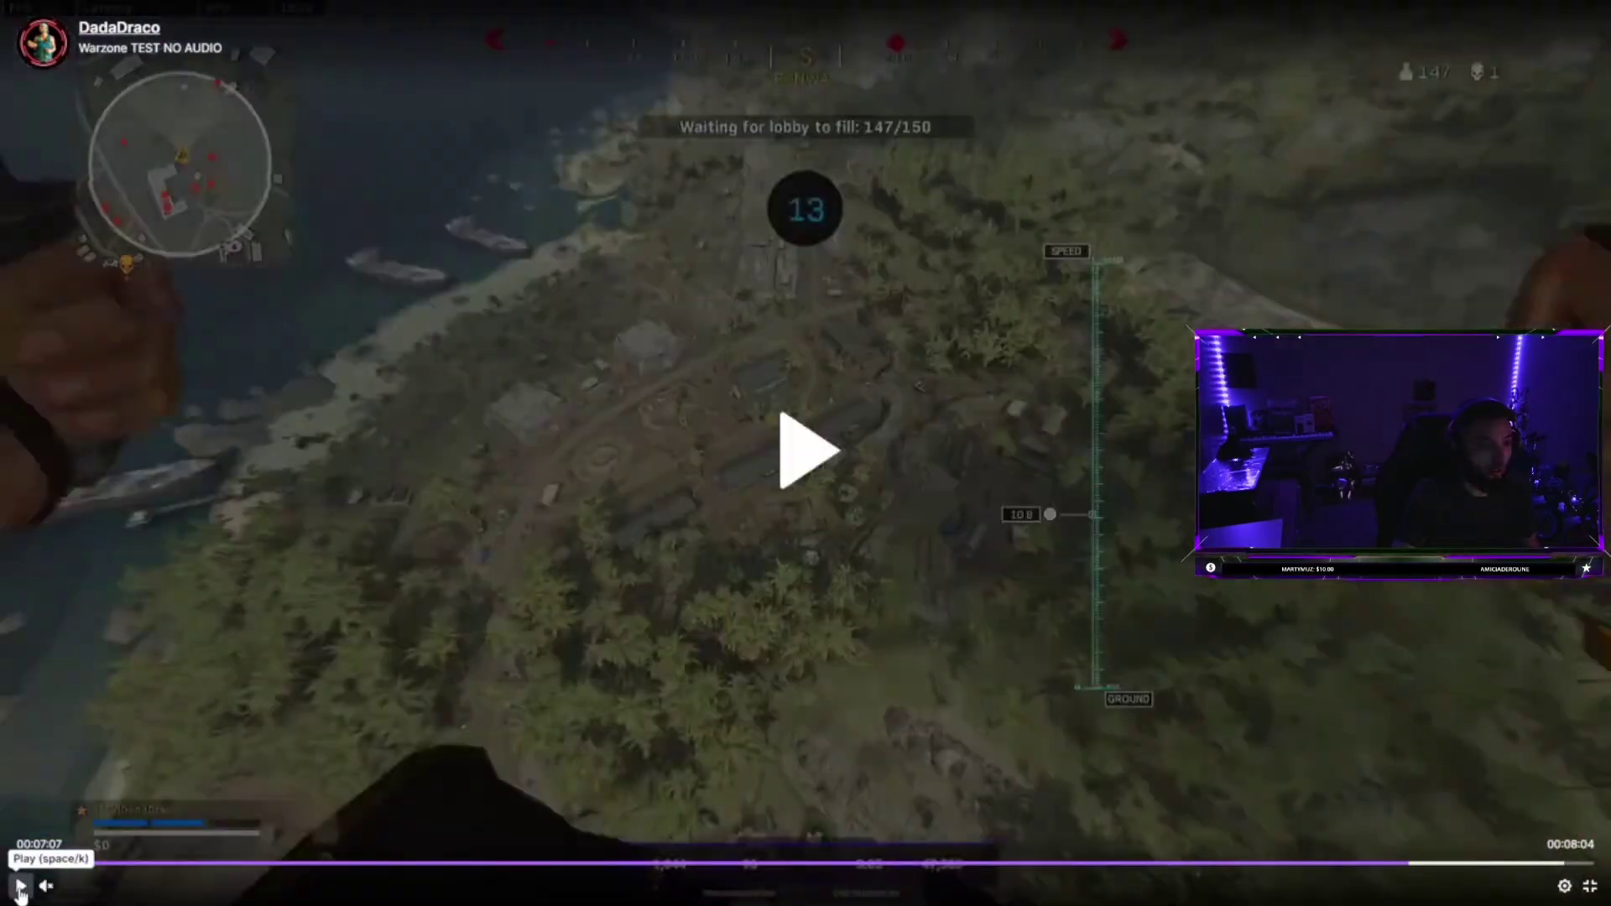
{"action": "left_click", "coordinate": [21, 889]}
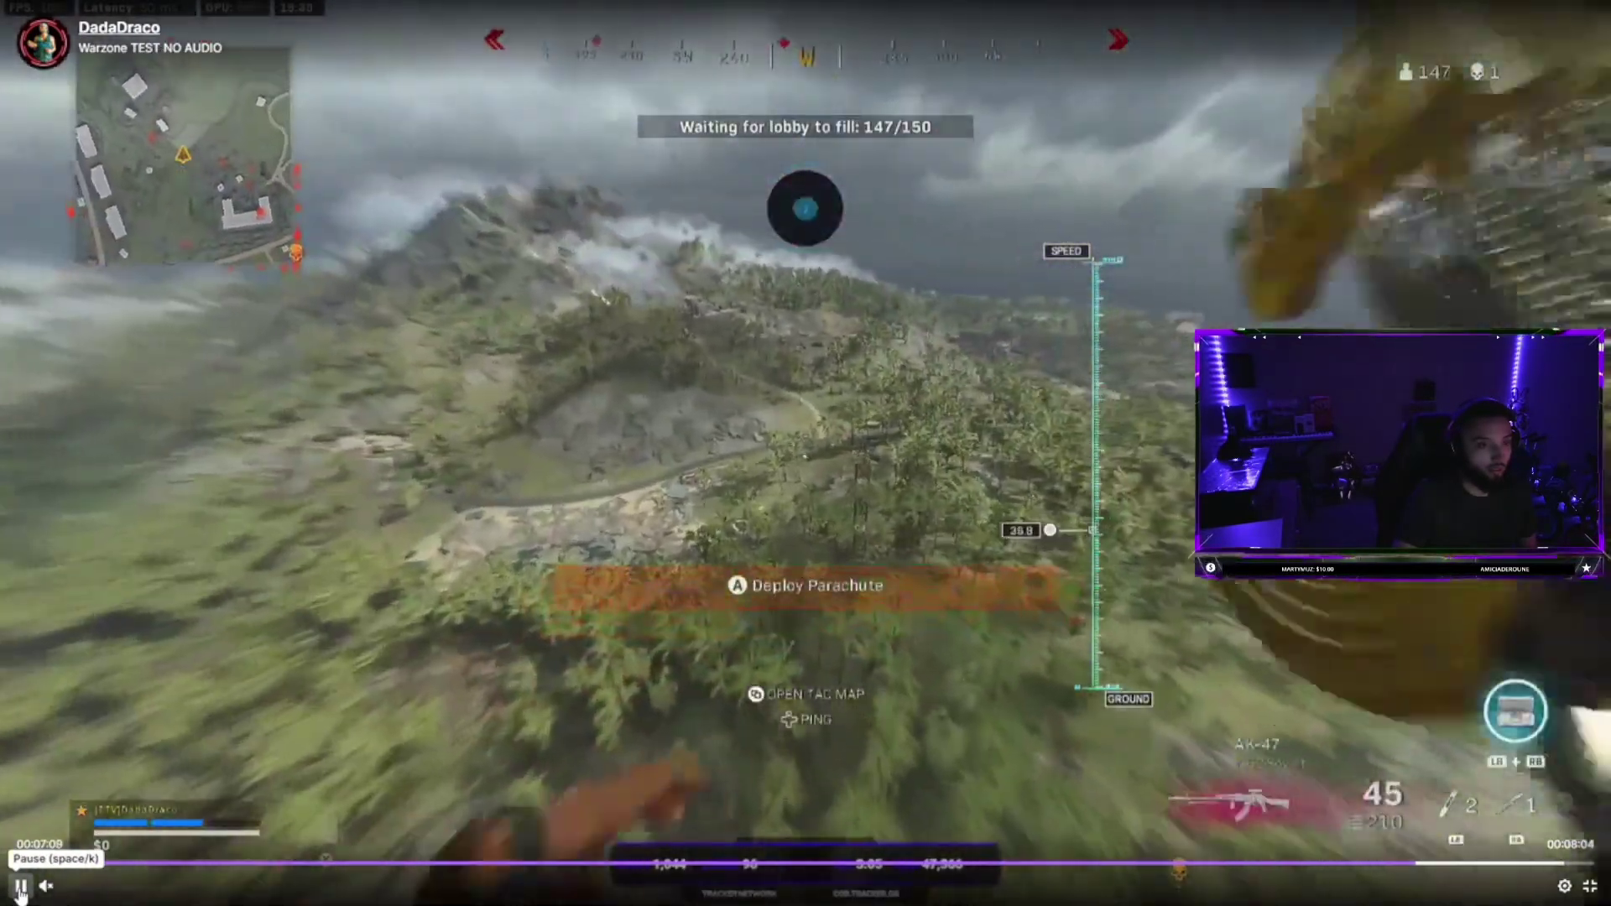
{"action": "left_click", "coordinate": [21, 889]}
{"action": "left_click", "coordinate": [21, 889]}
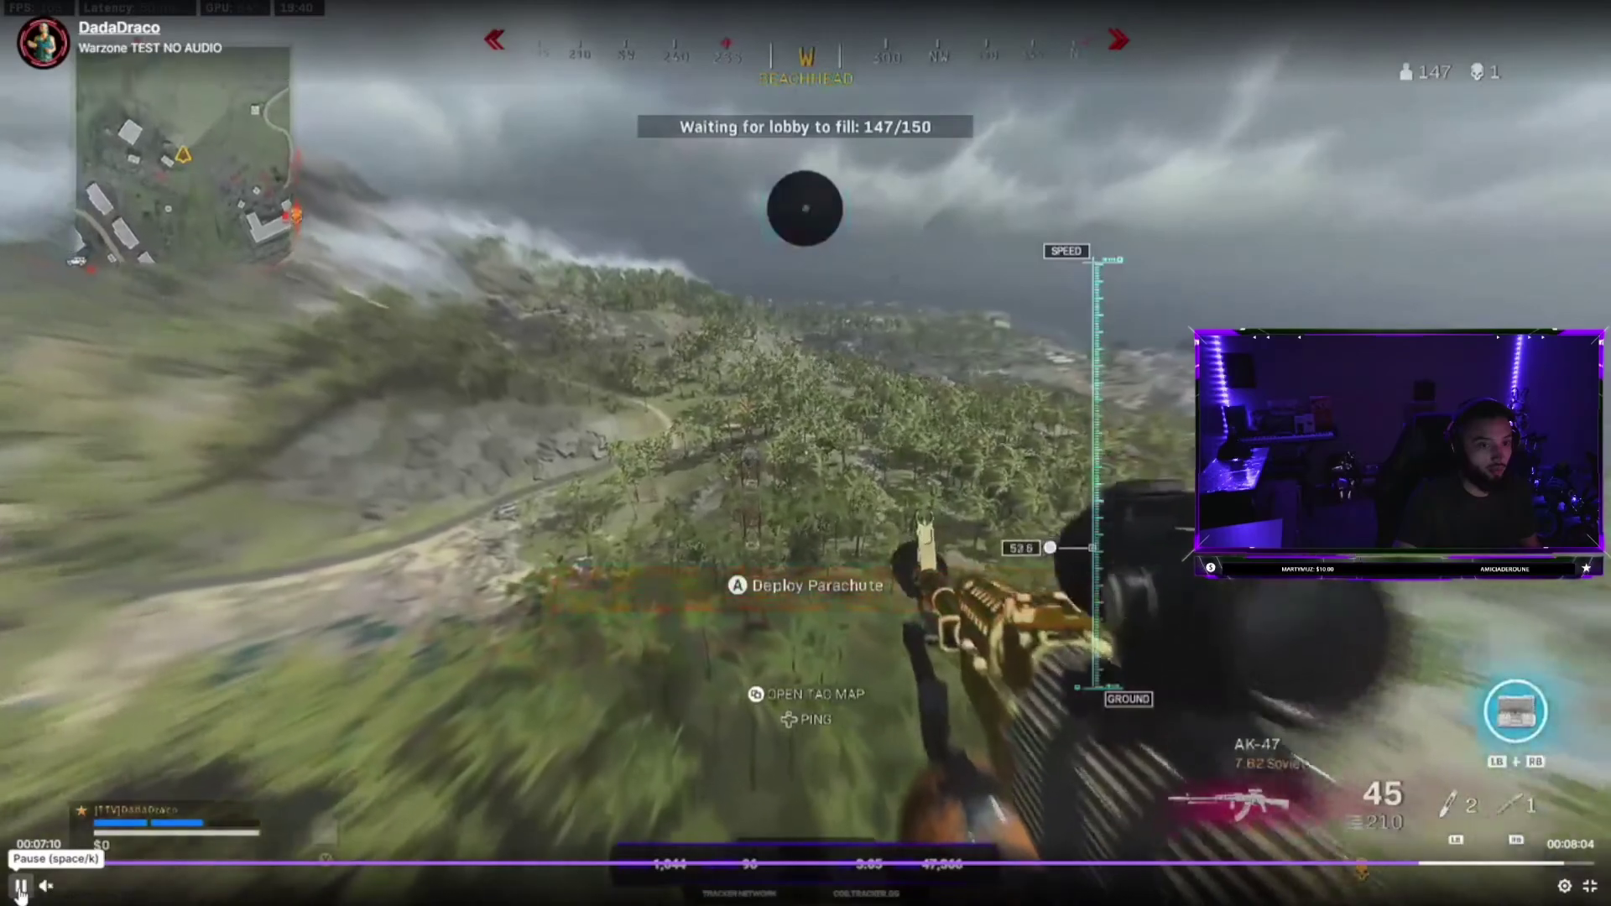
{"action": "left_click", "coordinate": [21, 889]}
{"action": "left_click", "coordinate": [21, 889]}
{"action": "left_click", "coordinate": [21, 887]}
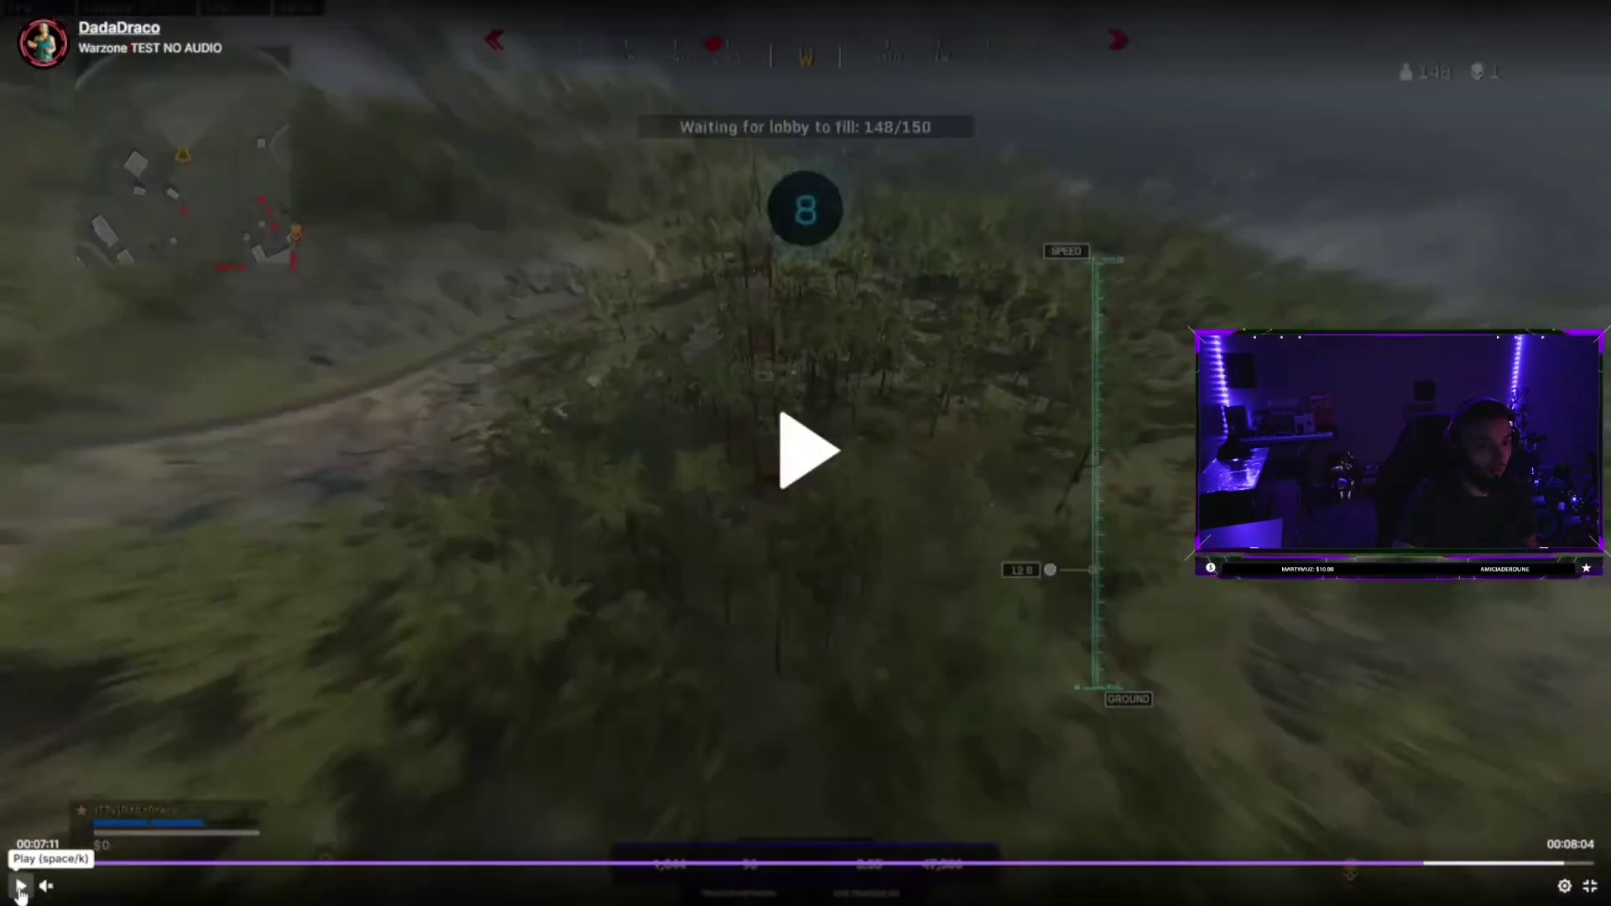
{"action": "left_click", "coordinate": [21, 888]}
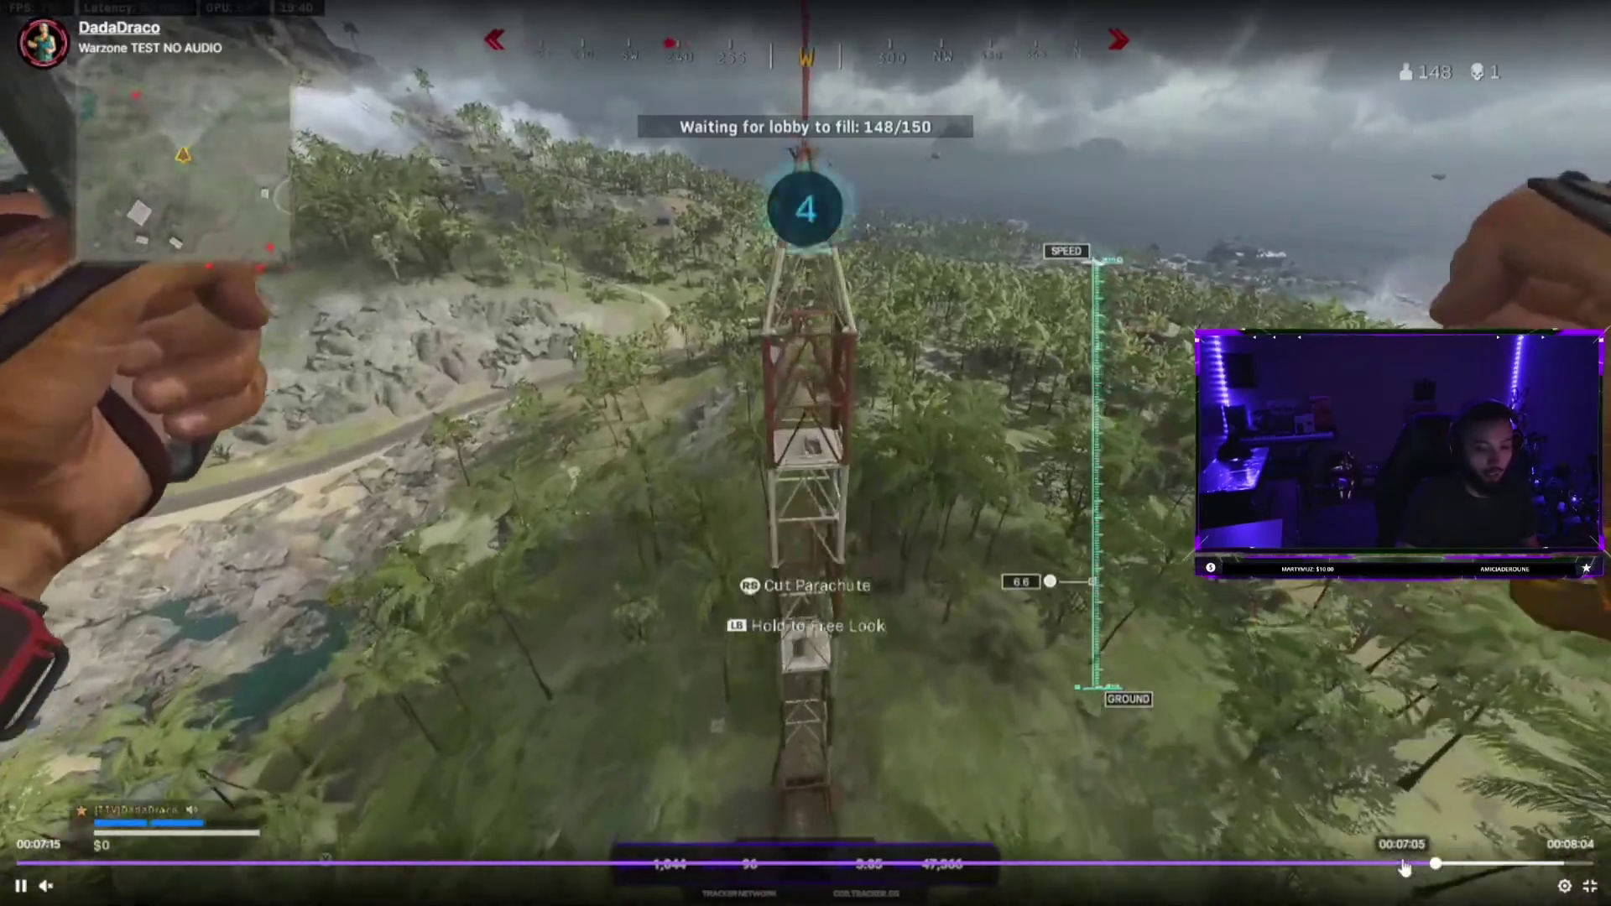
- Replay the parachuting section from about 7:05, and leave full screen with the video paused
{"action": "key", "text": "Left"}
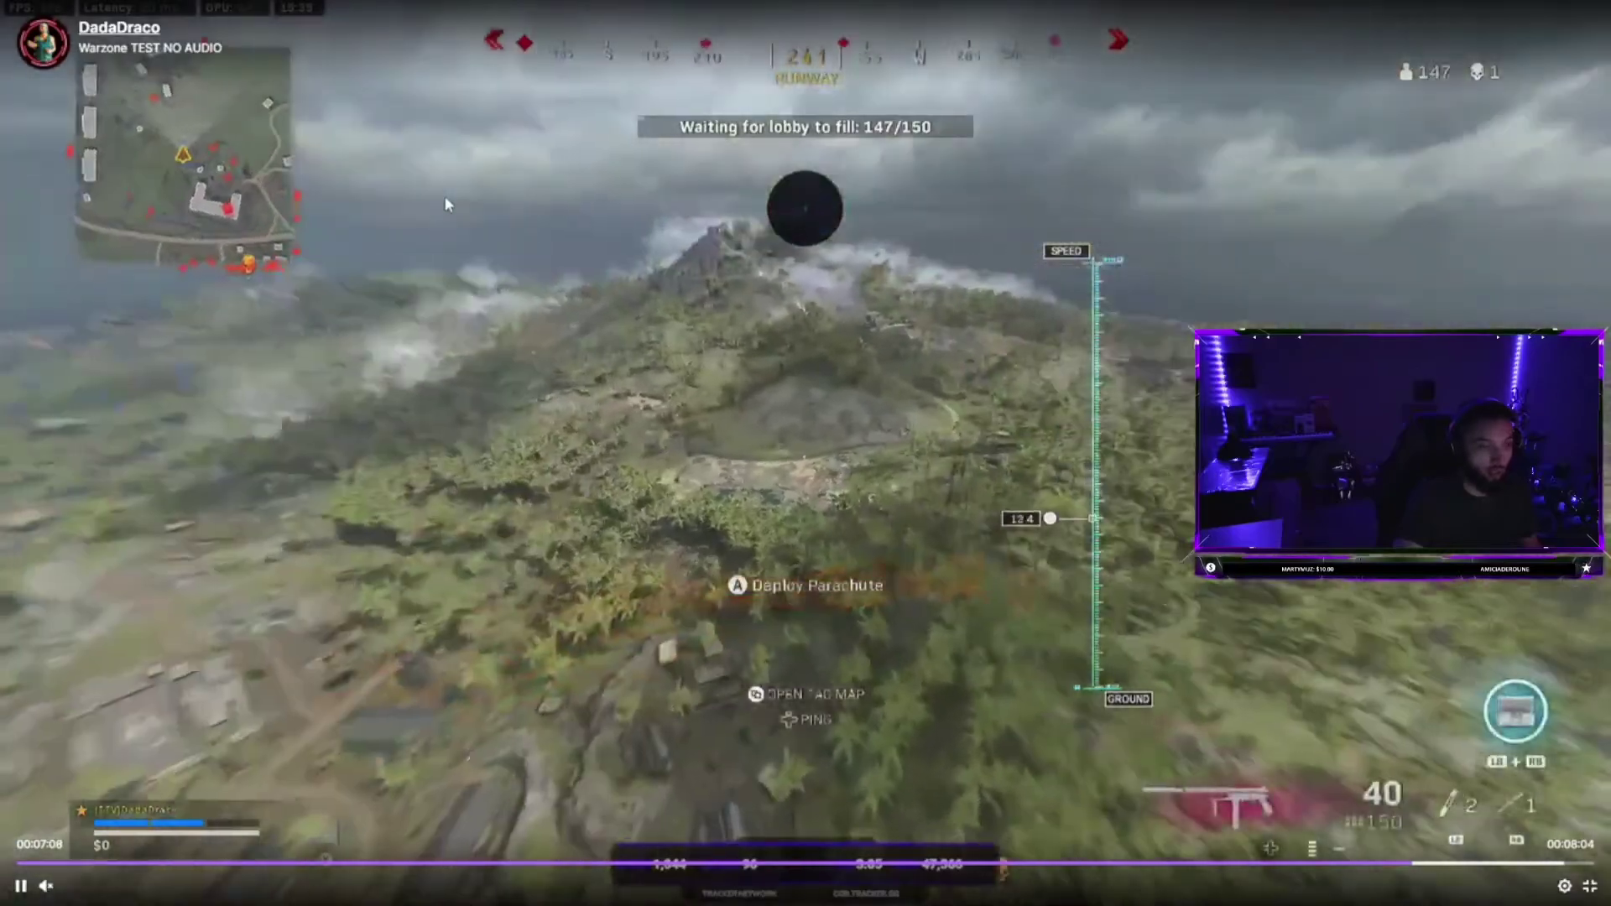
{"action": "key", "text": "Escape"}
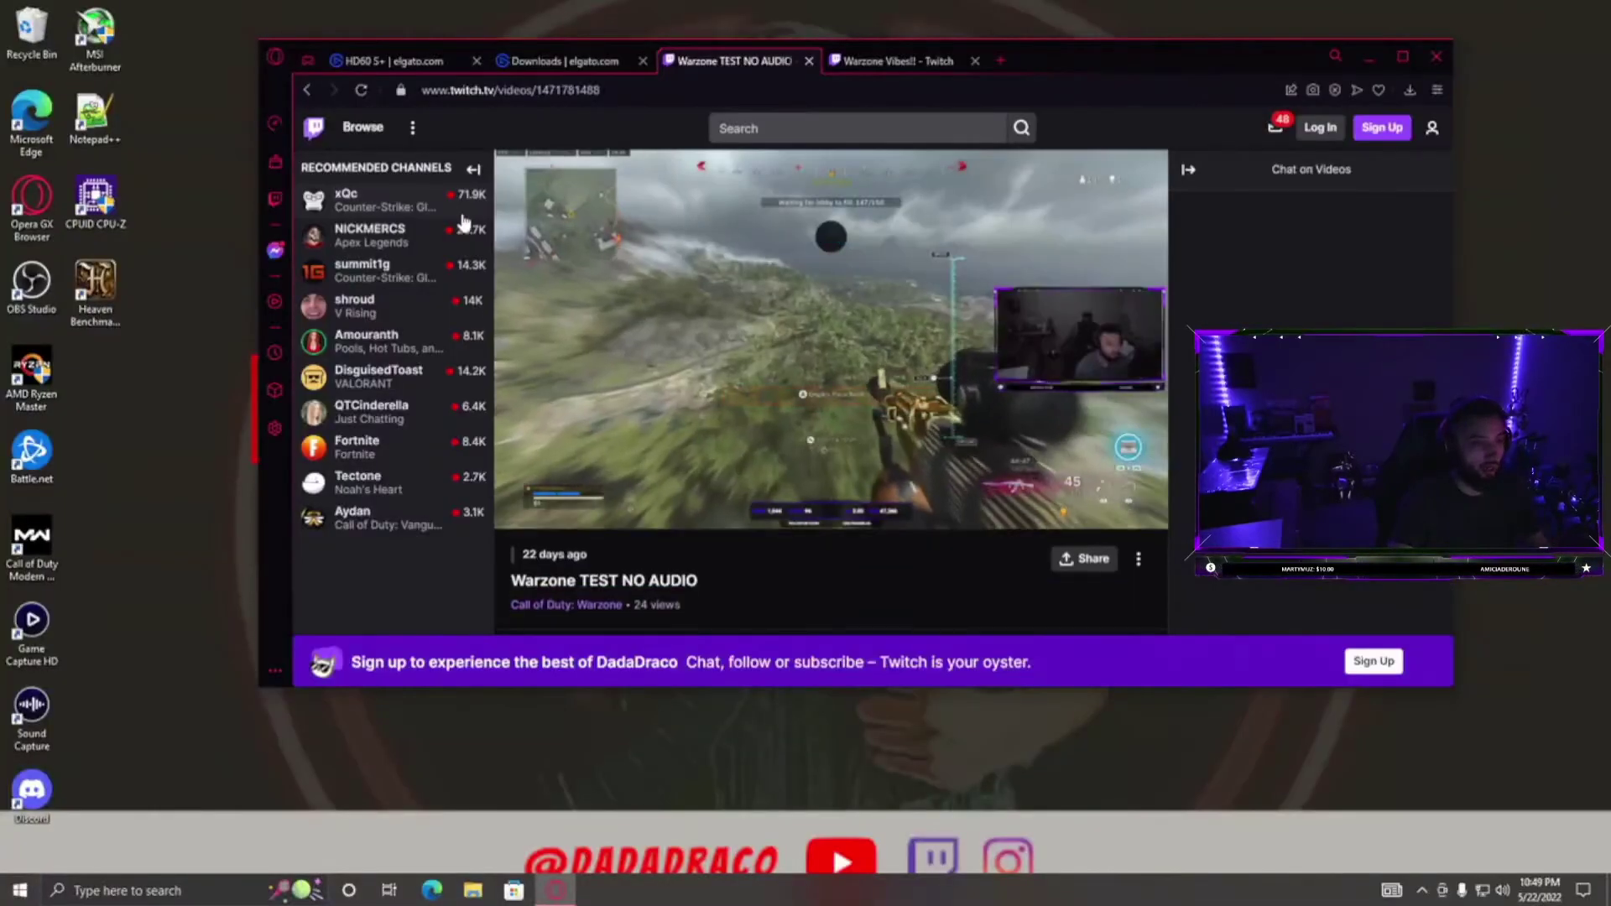
{"action": "left_click", "coordinate": [513, 508]}
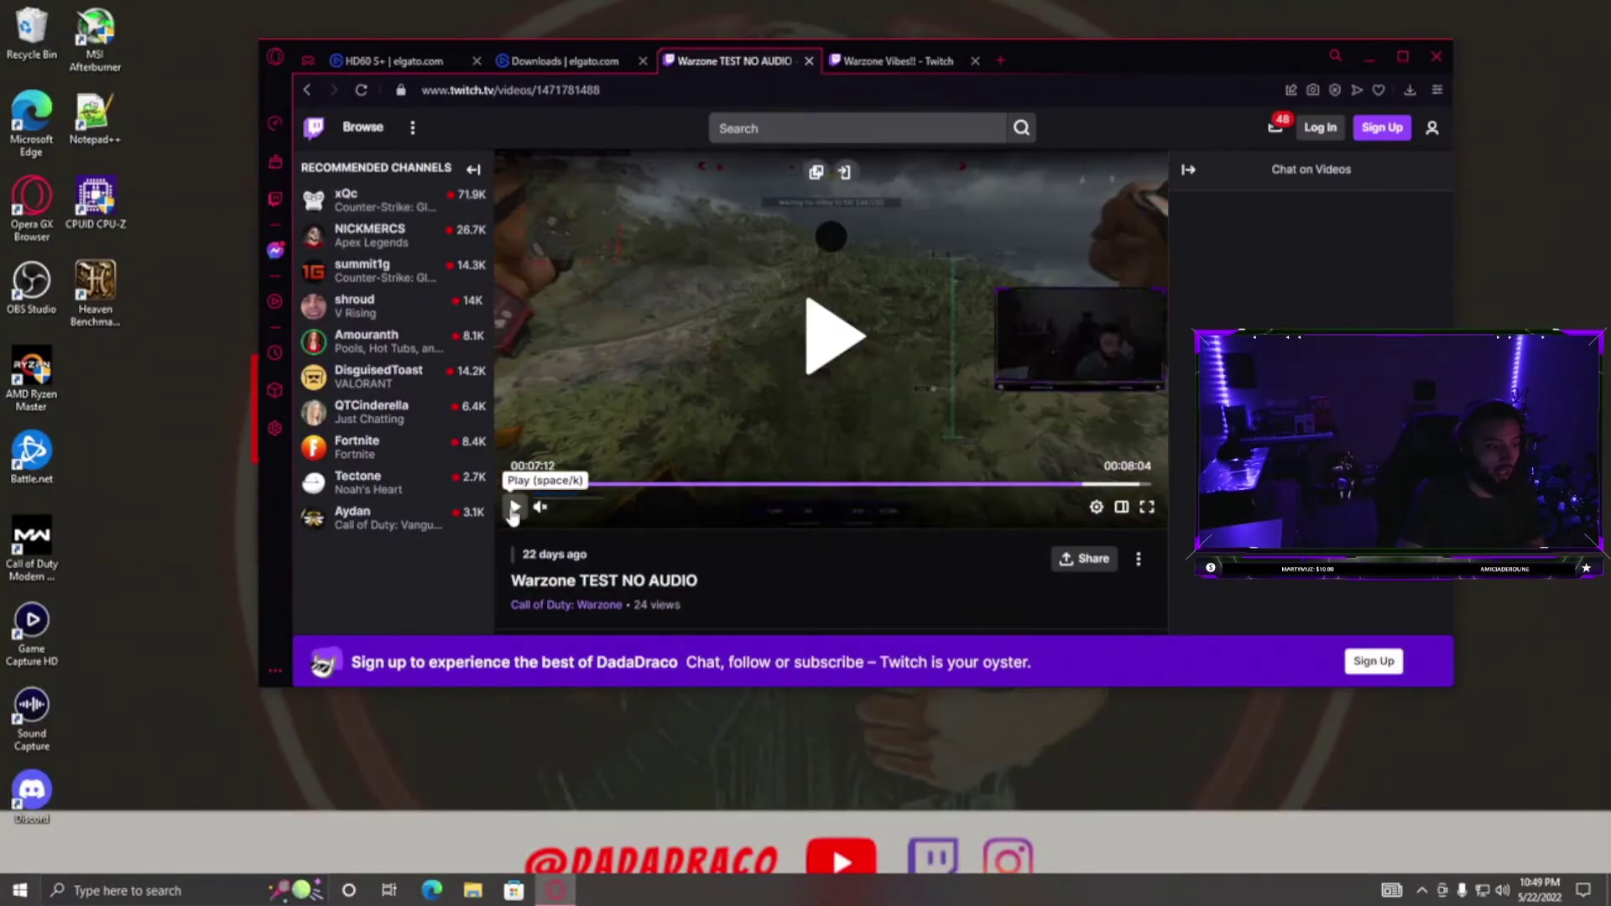
- Play the Twitch video "Warzone Vibes!!" in full screen for comparison
{"action": "left_click", "coordinate": [877, 69]}
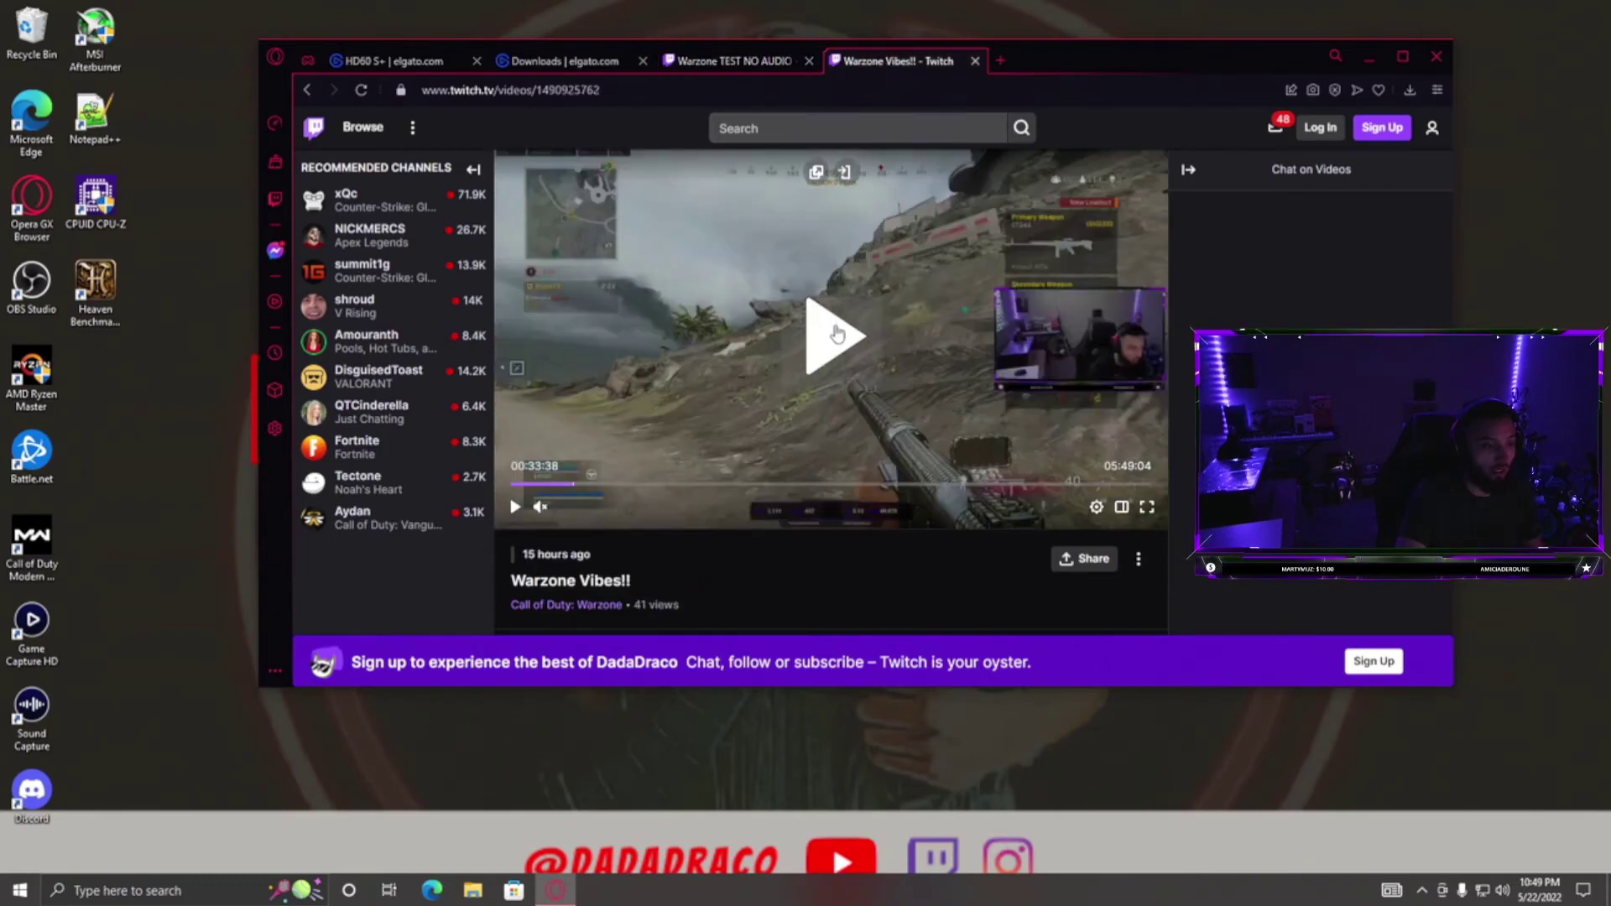
{"action": "left_click", "coordinate": [836, 334]}
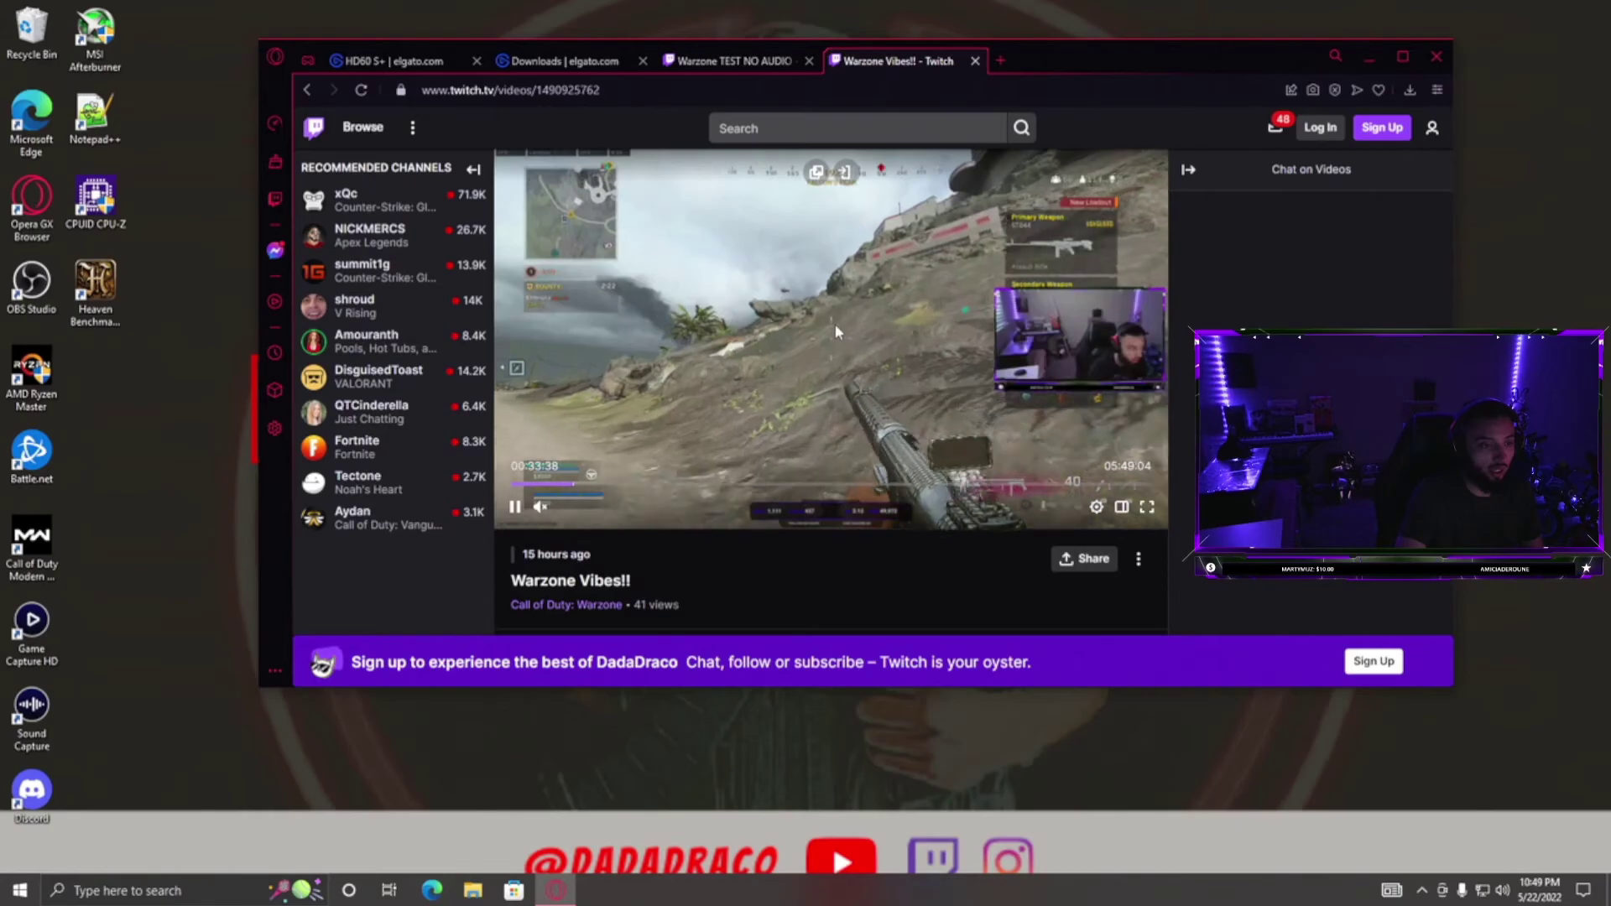
{"action": "left_click", "coordinate": [1147, 508]}
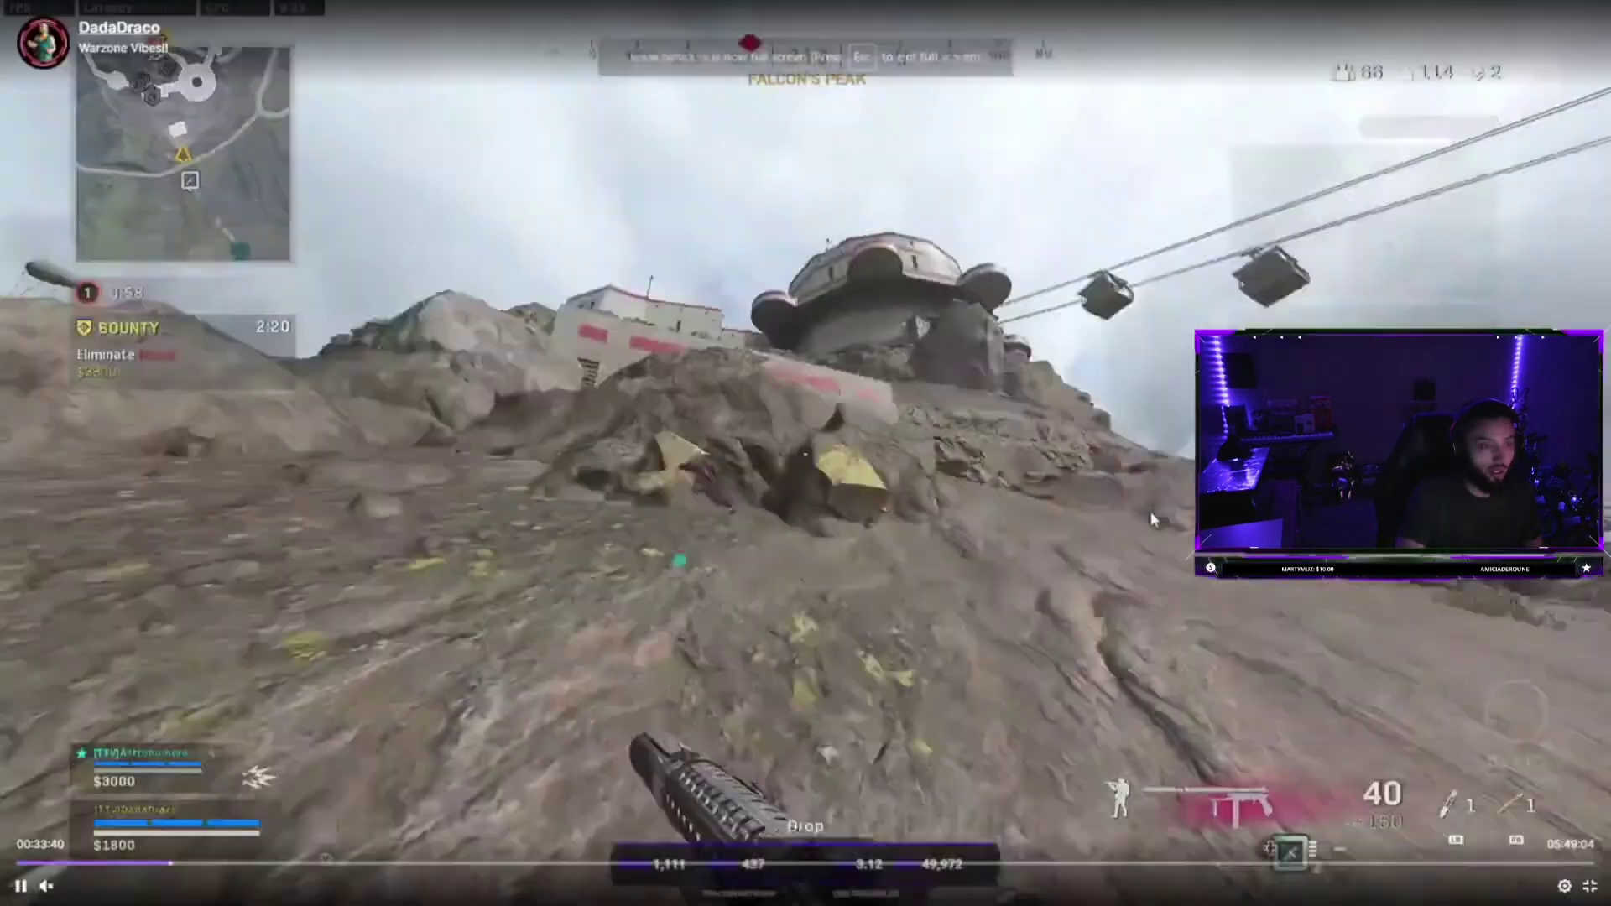